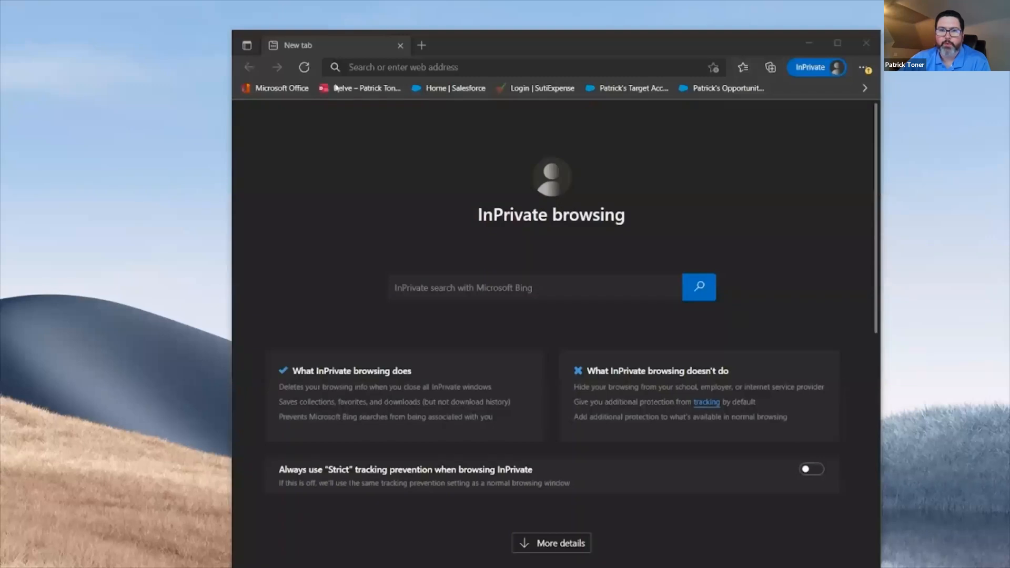
# Go to igel.com/software-downloads/ in Edge
pyautogui.click(386, 71)
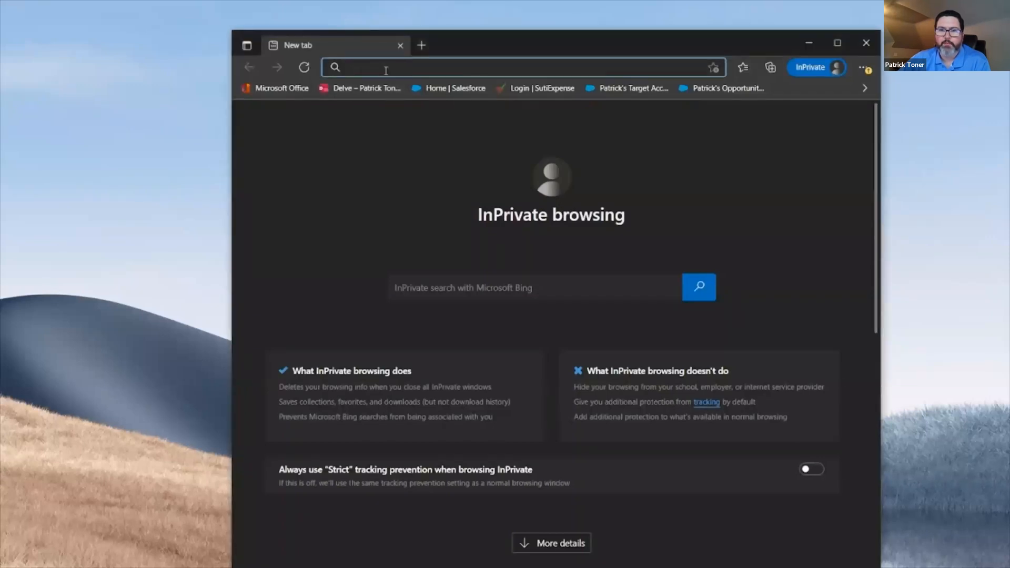
pyautogui.write('ig')
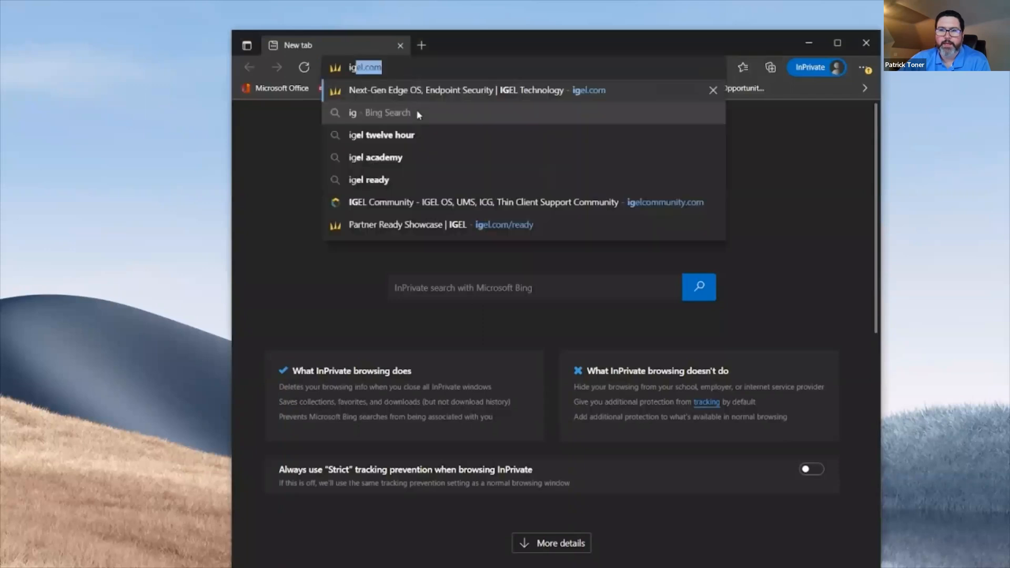
pyautogui.write('el.com')
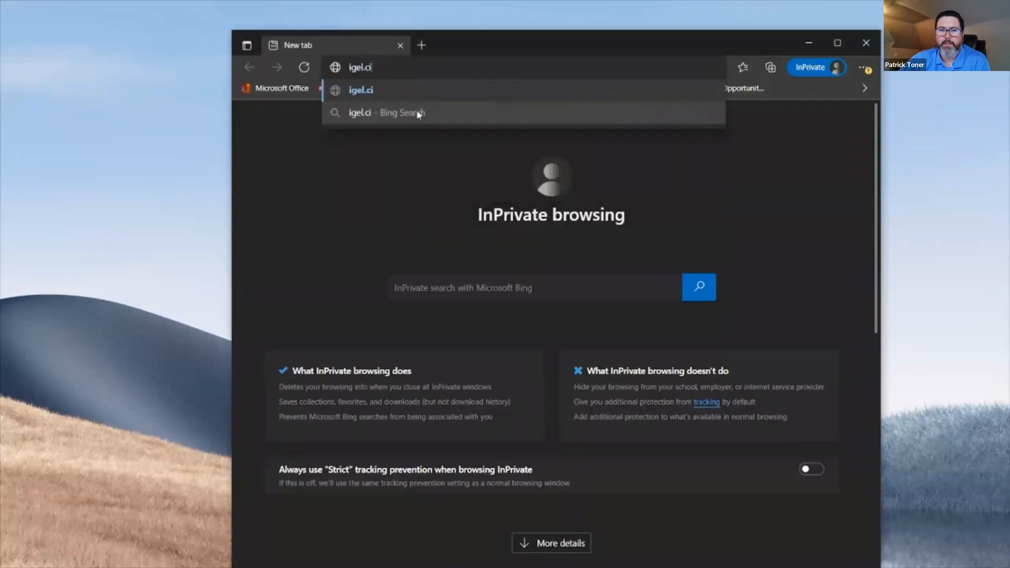
pyautogui.write('/software-downloads/')
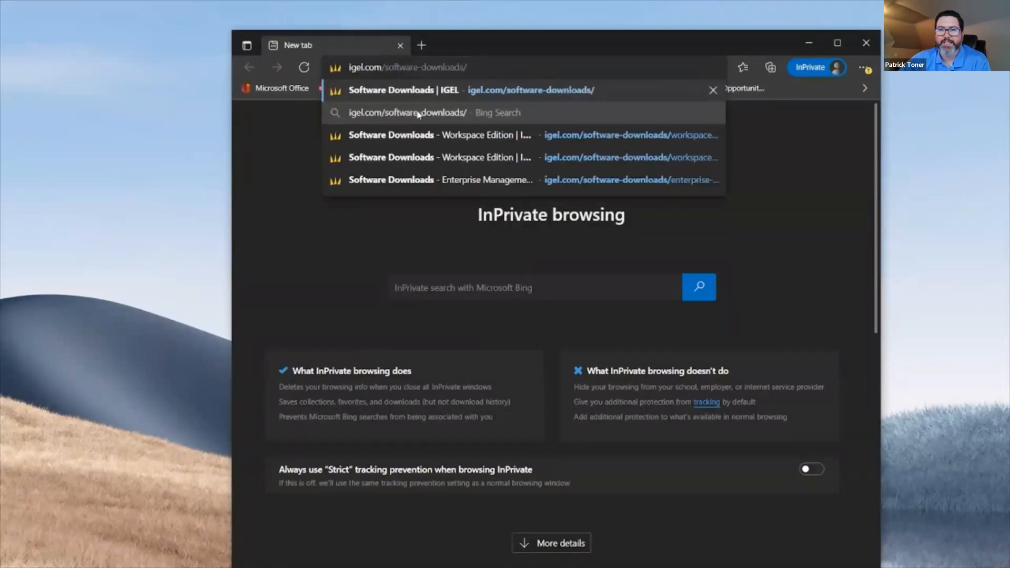
pyautogui.press('Return')
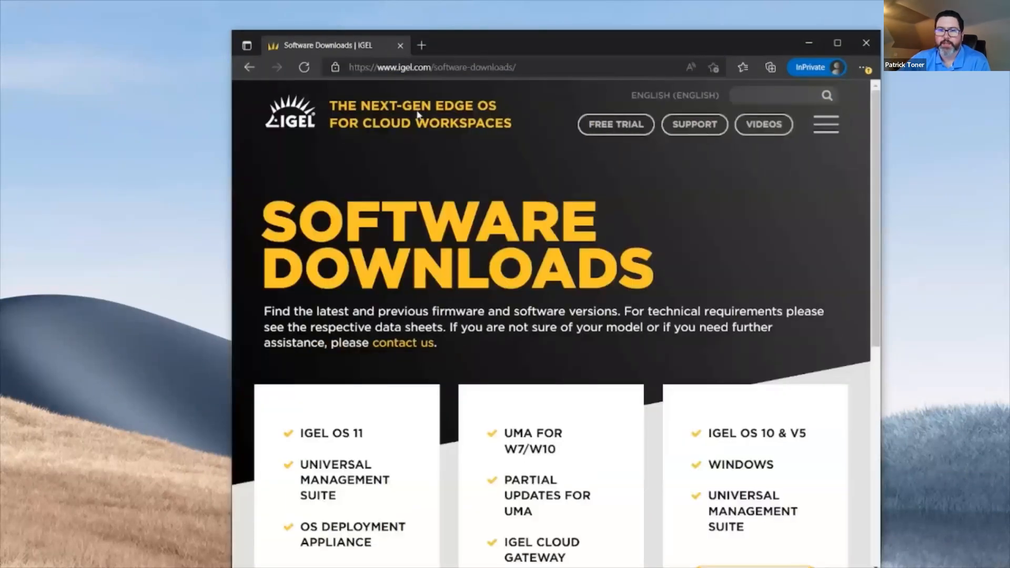
pyautogui.scroll(-2, 551, 231)
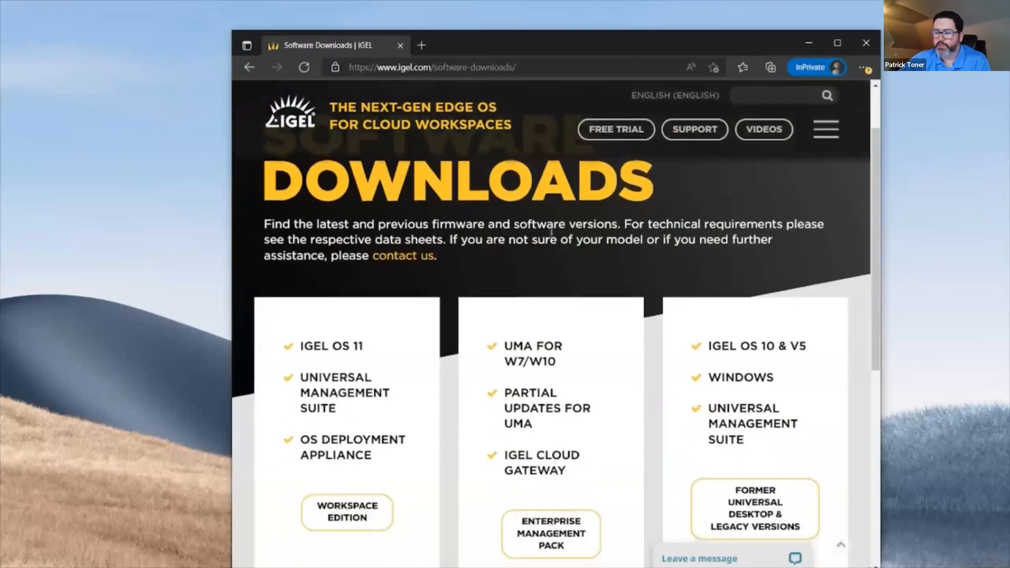
pyautogui.scroll(-1, 551, 231)
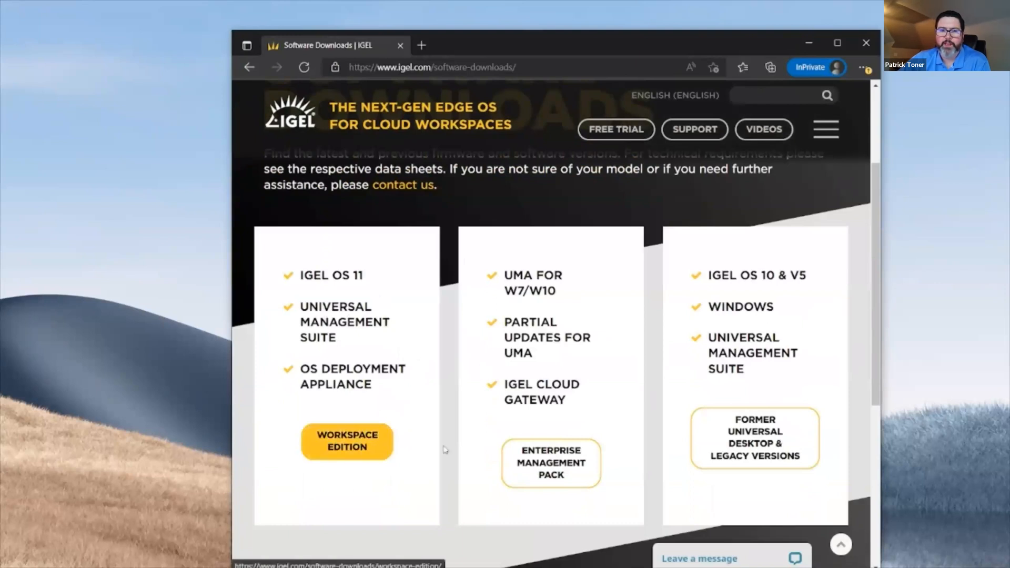
# Open Workspace Edition downloads and expand OS 11's OS Creator releases list
pyautogui.click(356, 443)
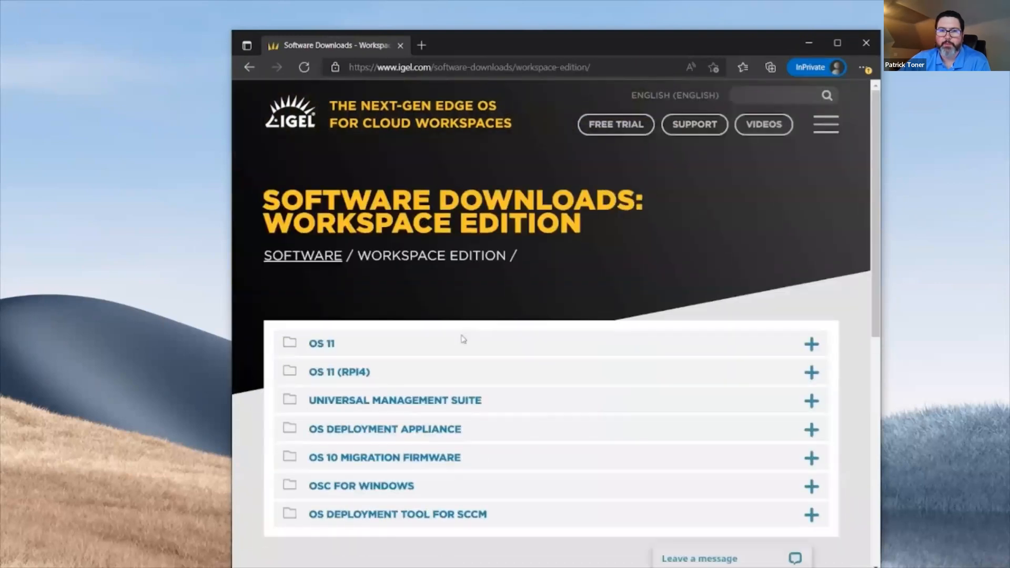
pyautogui.scroll(-2, 463, 339)
pyautogui.scroll(1, 497, 291)
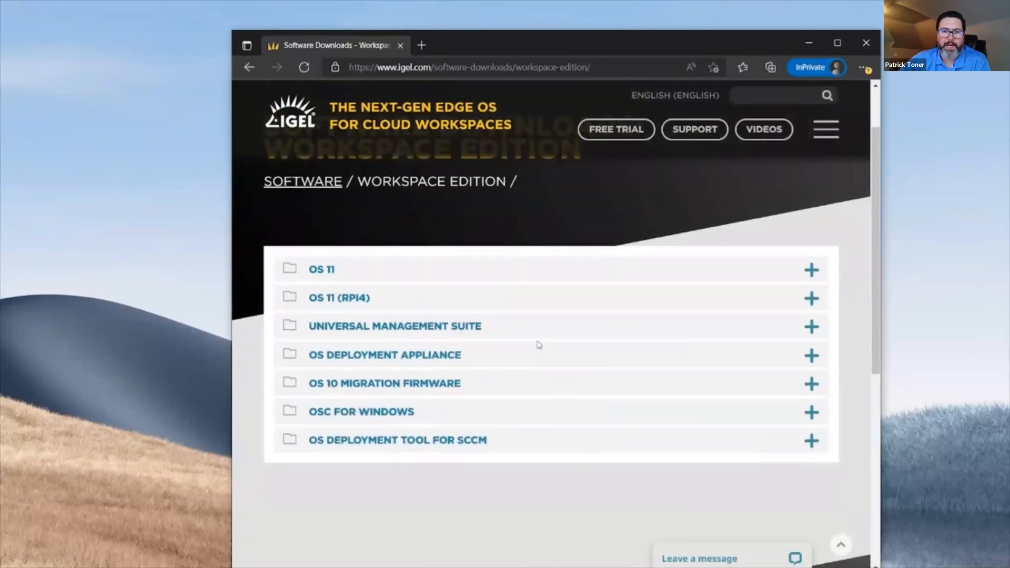
pyautogui.click(376, 275)
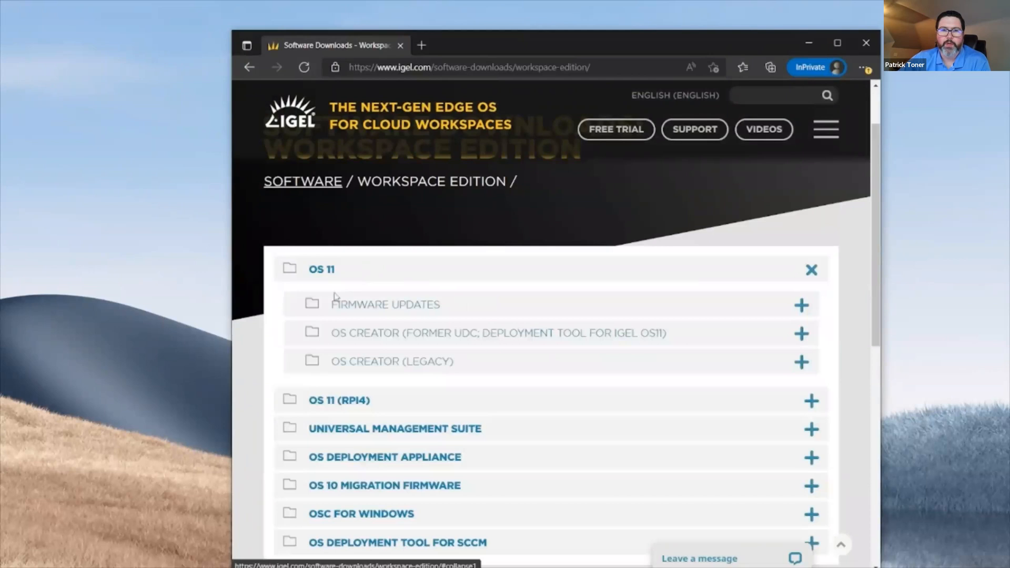
pyautogui.click(430, 338)
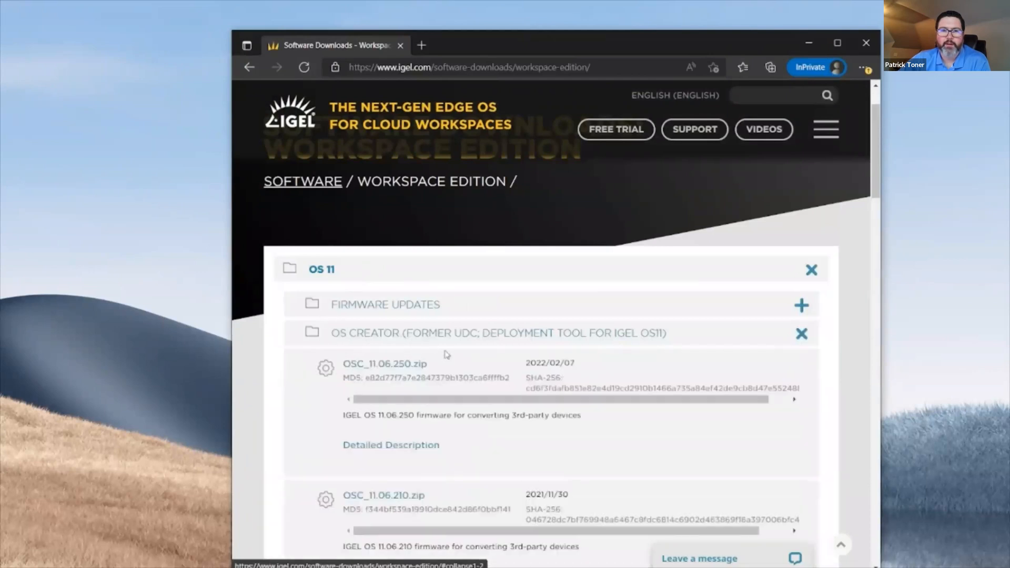
pyautogui.scroll(-1, 445, 353)
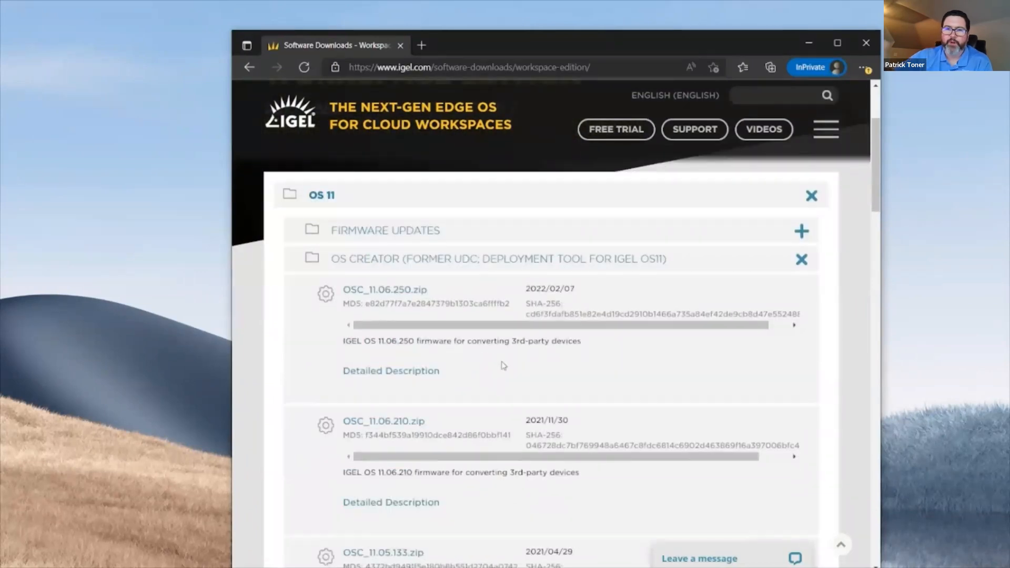
pyautogui.scroll(-2, 504, 366)
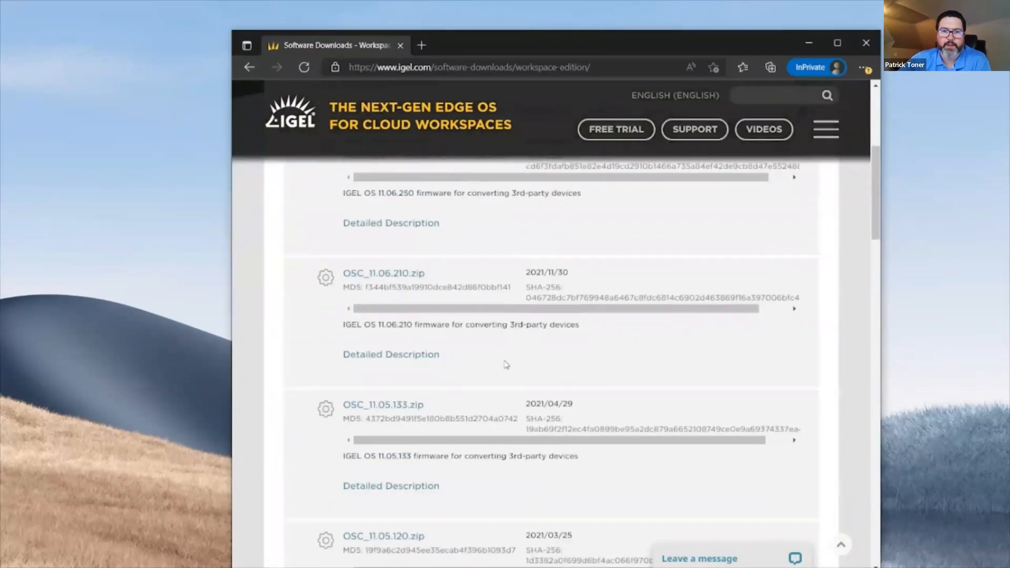
pyautogui.scroll(1, 507, 364)
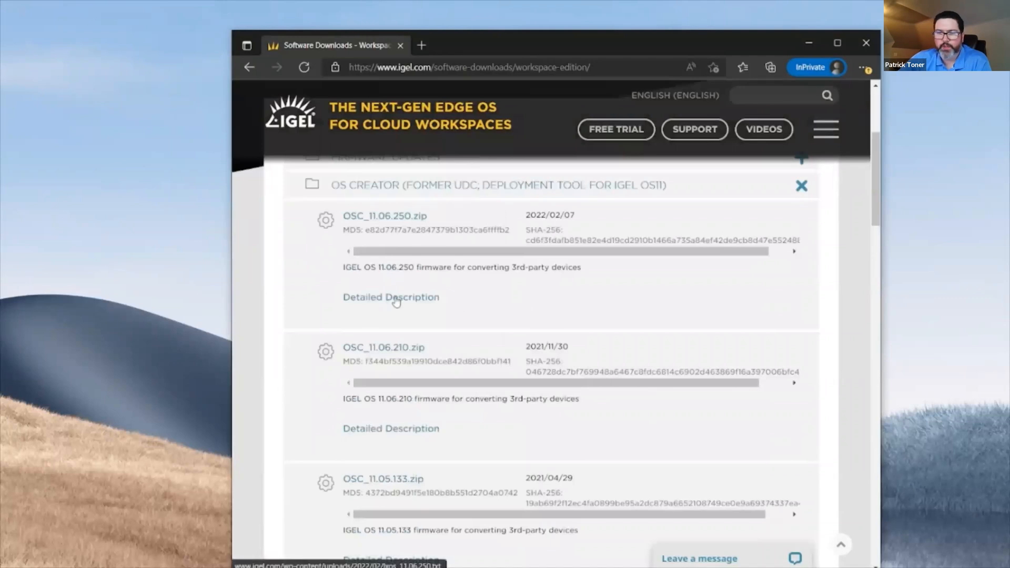
# Request OSC_11.06.250.zip, accept the download form's privacy policy, then close Edge
pyautogui.click(392, 231)
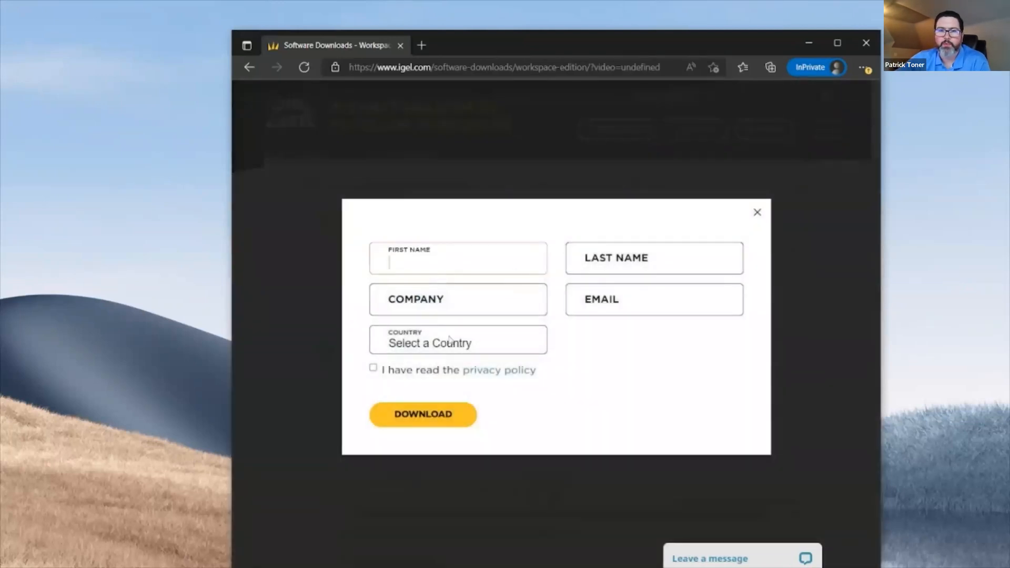
pyautogui.click(373, 369)
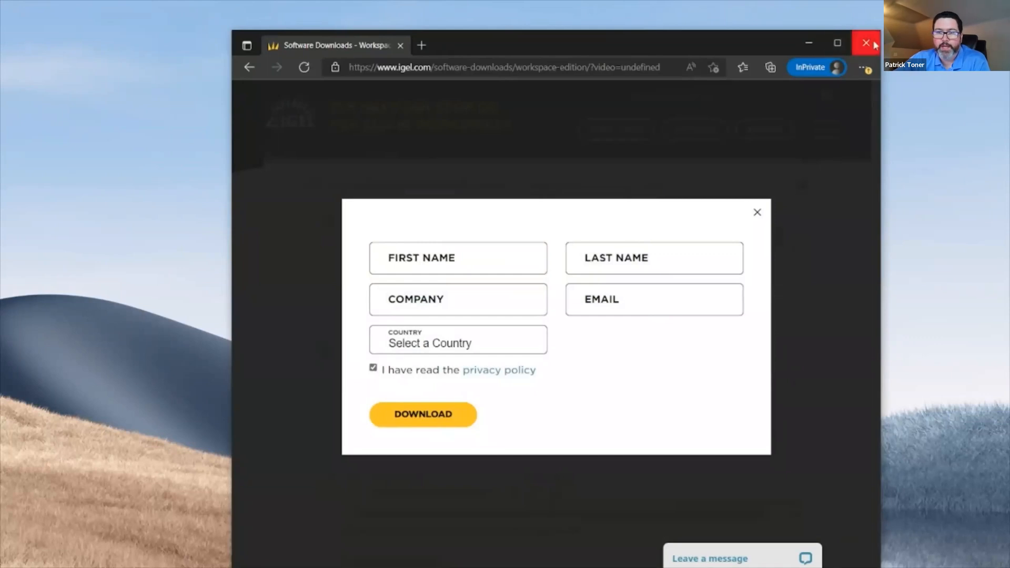
pyautogui.click(873, 46)
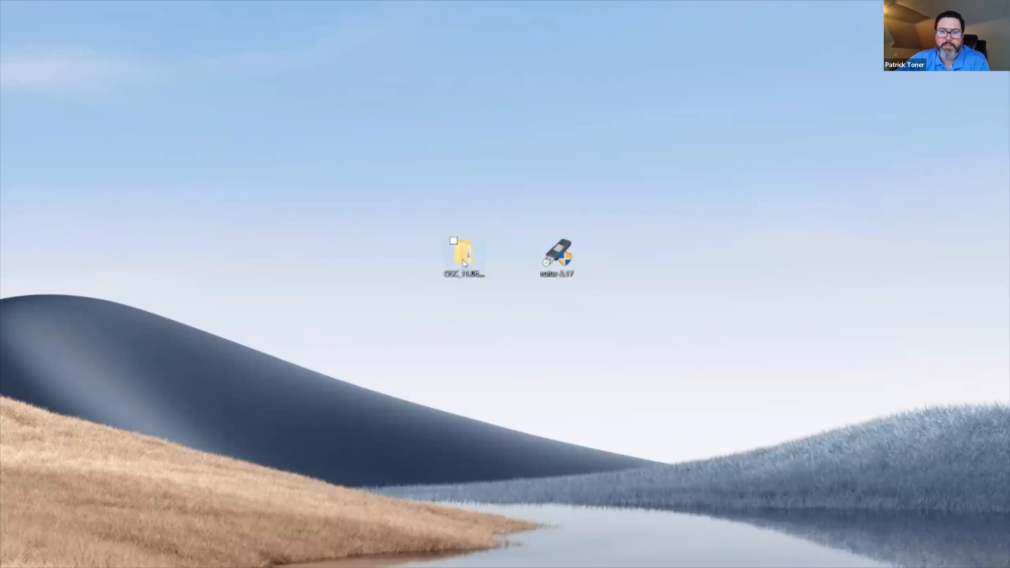
# Launch preparestick from OSC_11.06.250\preparestick and check its available USB destination drives
pyautogui.doubleClick(463, 264)
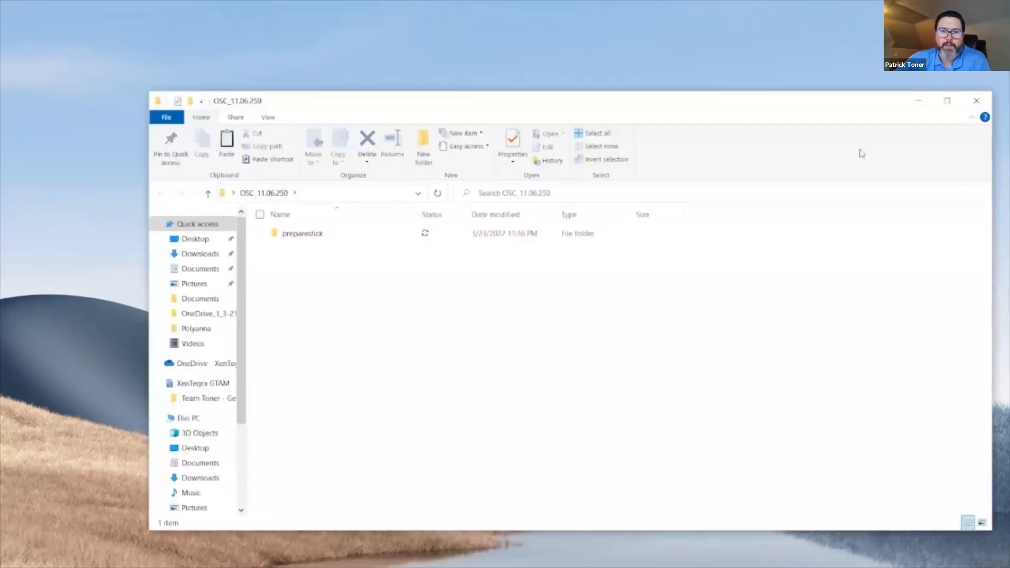
pyautogui.doubleClick(289, 239)
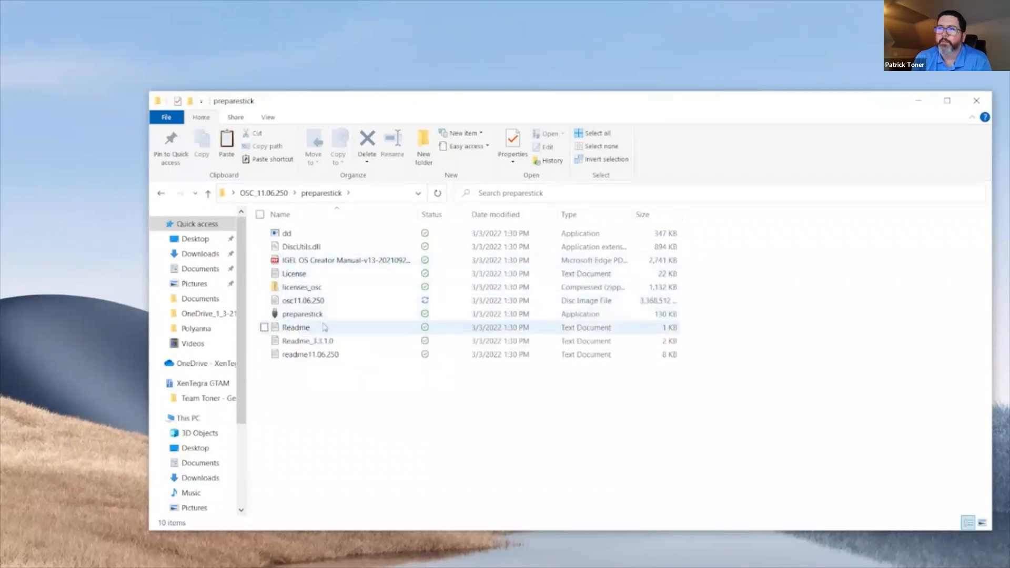
pyautogui.moveTo(329, 318)
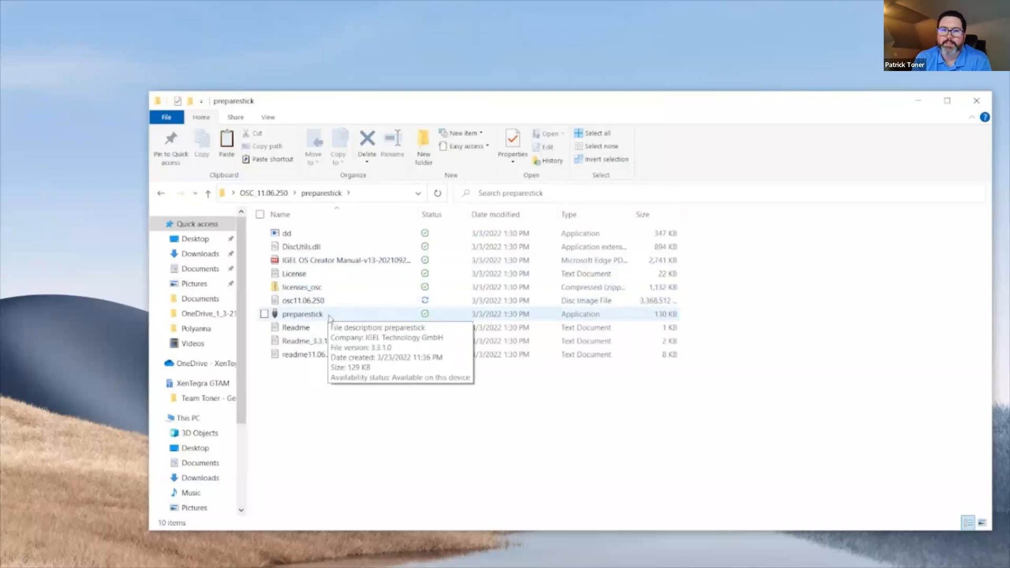
pyautogui.doubleClick(330, 318)
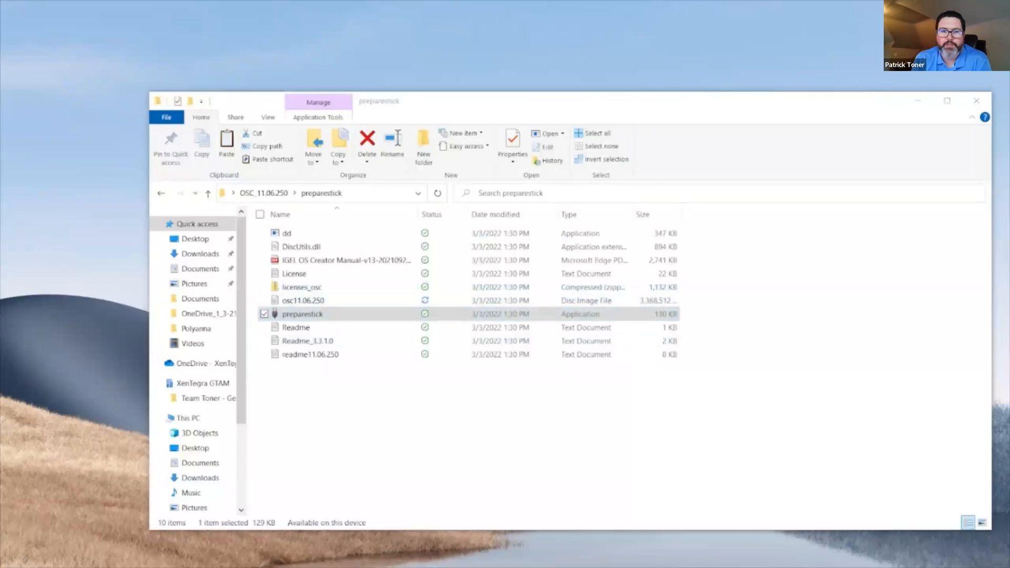
pyautogui.moveTo(462, 146); pyautogui.dragTo(529, 174)
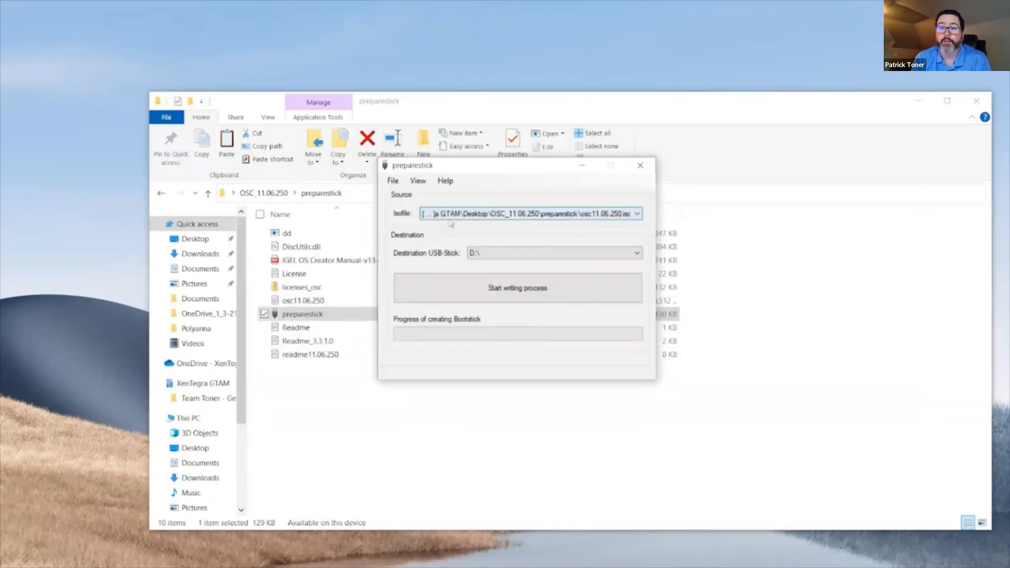
pyautogui.click(632, 254)
# Keep D:\ as destination, then close preparestick and File Explorer without writing
pyautogui.click(630, 255)
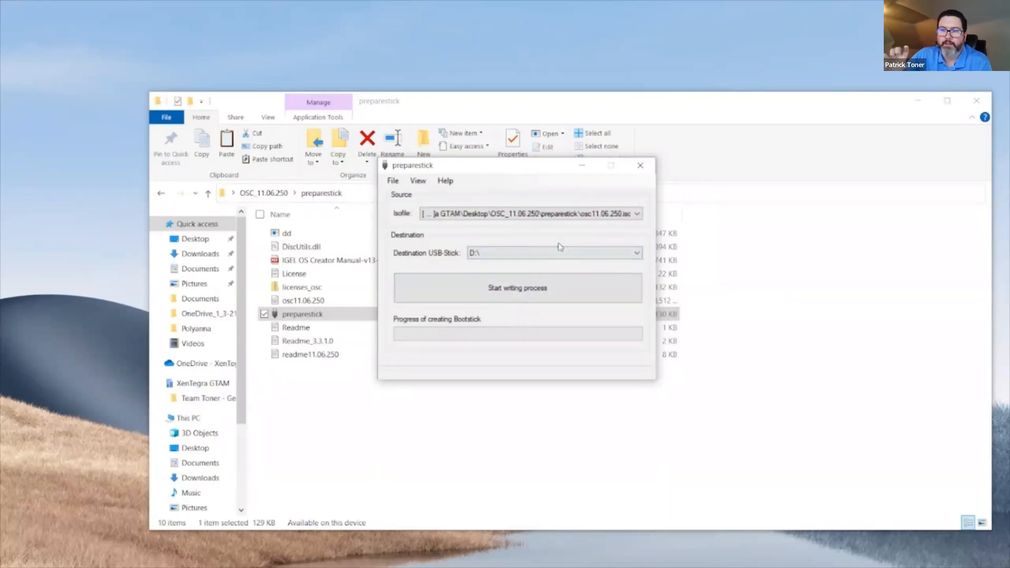
pyautogui.click(640, 168)
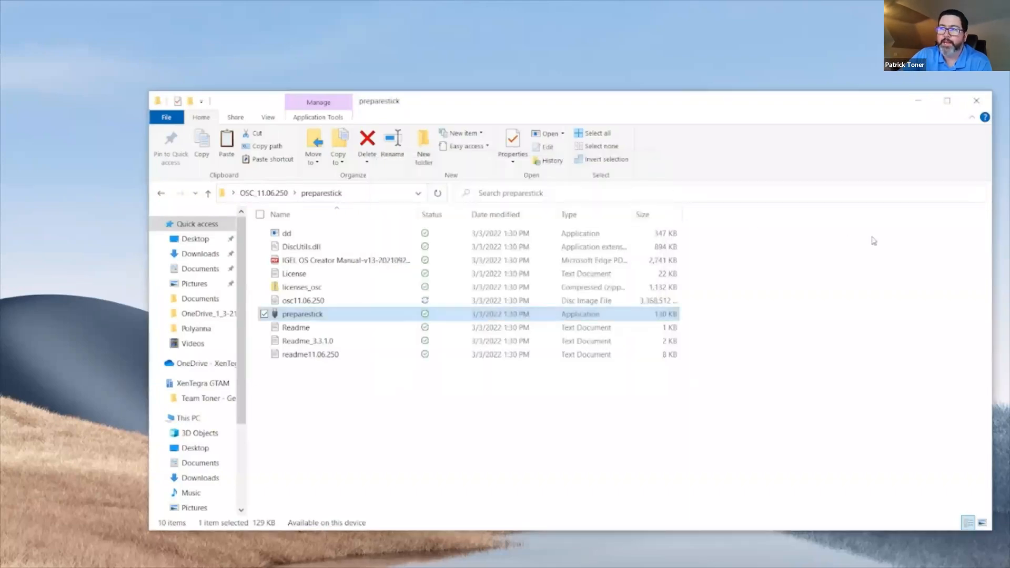
pyautogui.click(978, 107)
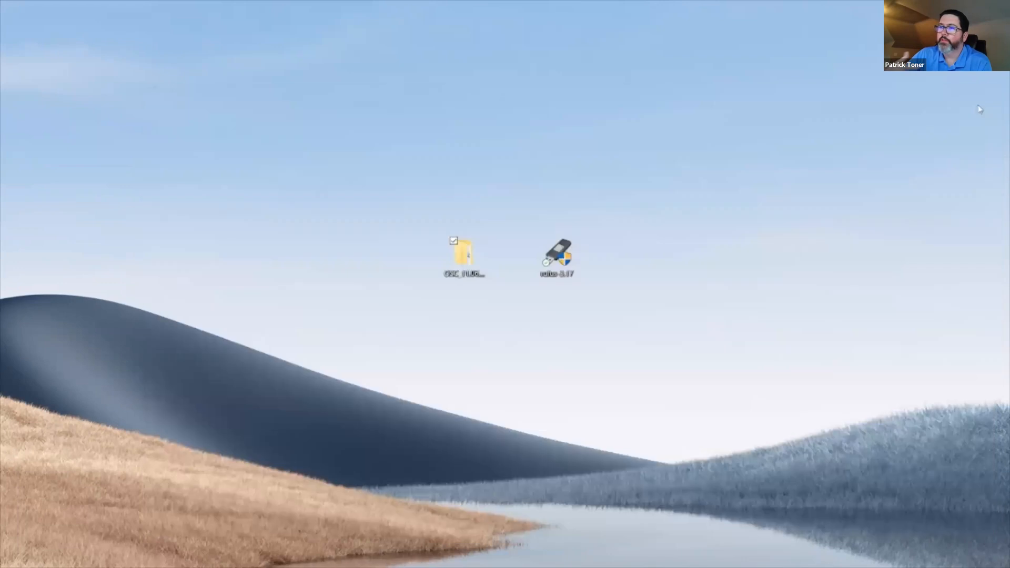
# Load osc11.05.120.iso into Rufus and write it to the USB drive in DD Image mode
pyautogui.click(555, 261)
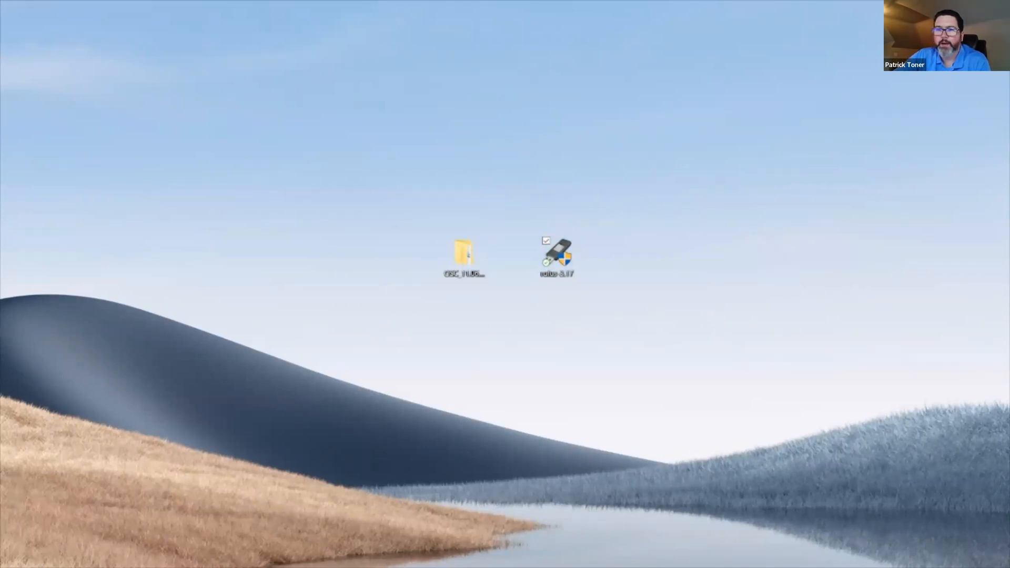
pyautogui.moveTo(525, 174); pyautogui.dragTo(479, 127)
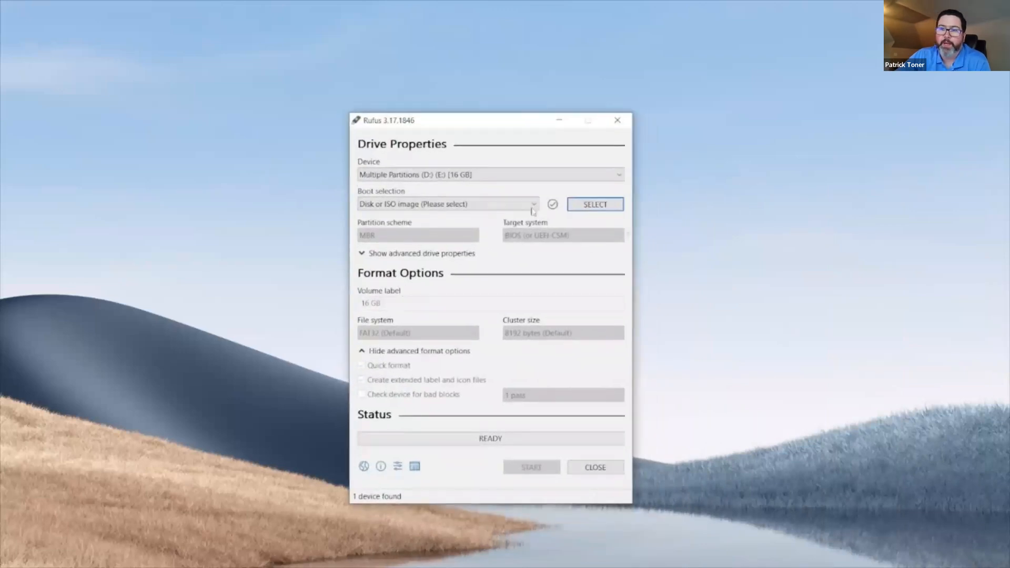
pyautogui.click(585, 205)
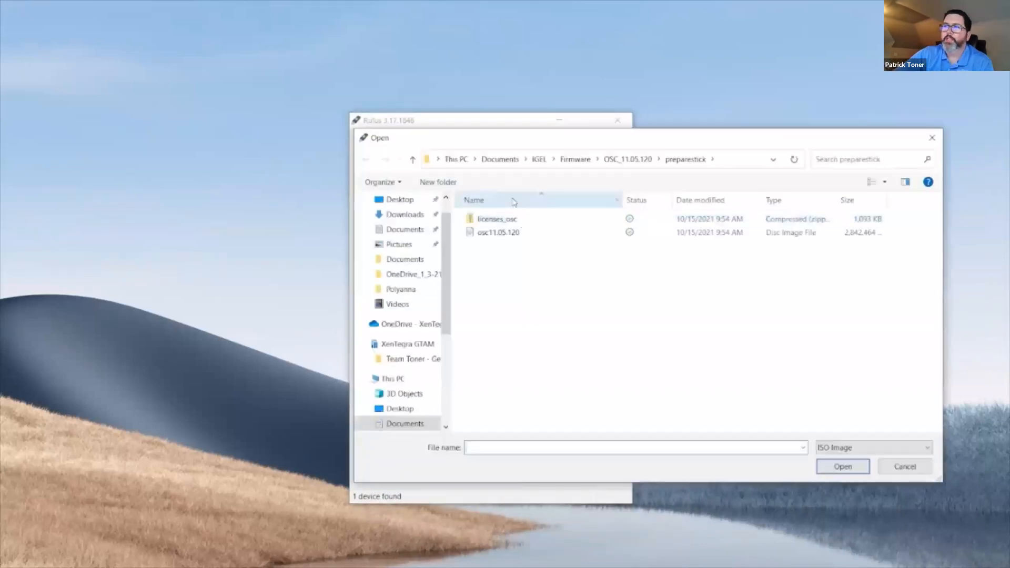
pyautogui.click(518, 233)
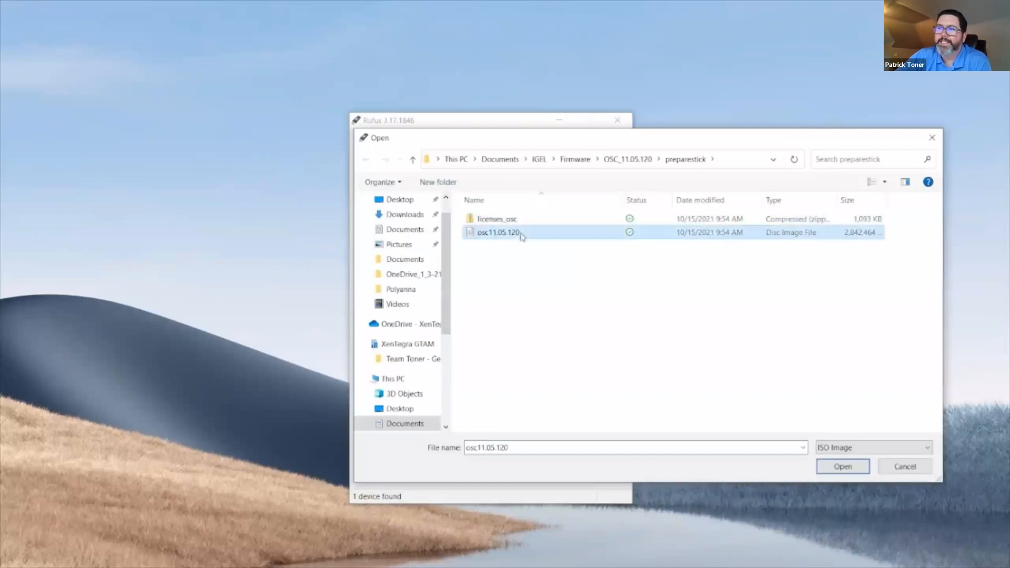
pyautogui.click(843, 468)
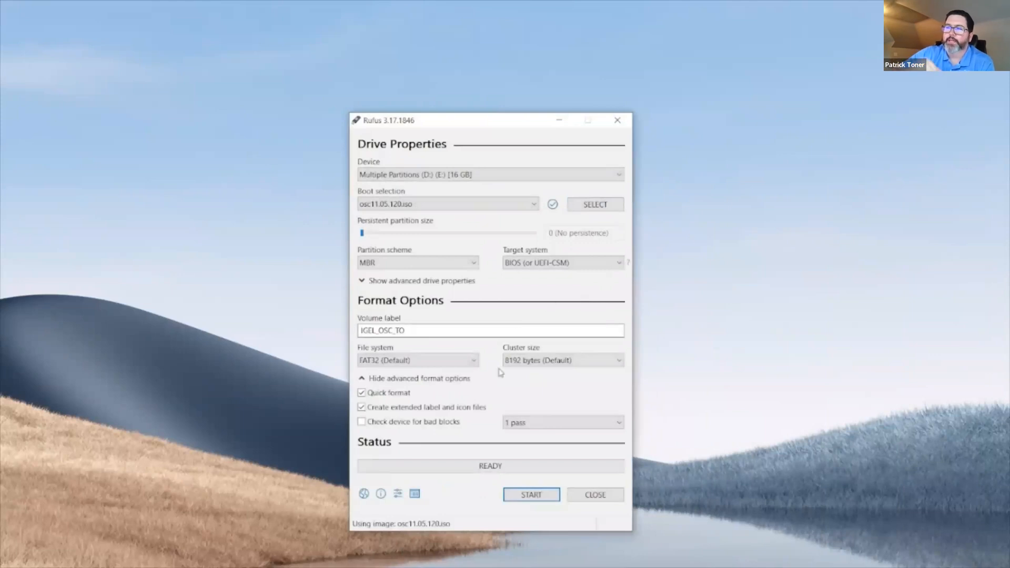
pyautogui.click(542, 498)
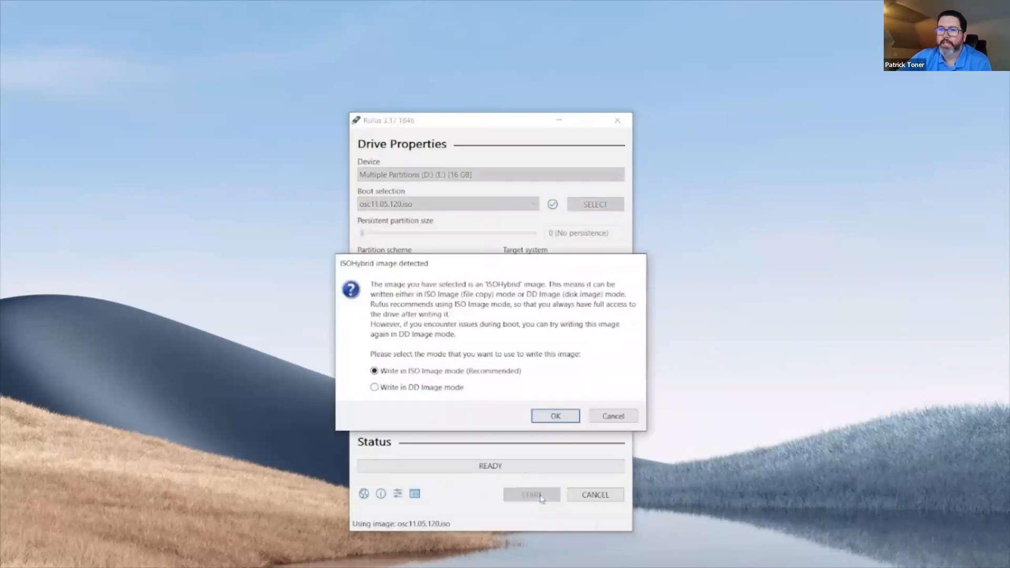
pyautogui.click(390, 390)
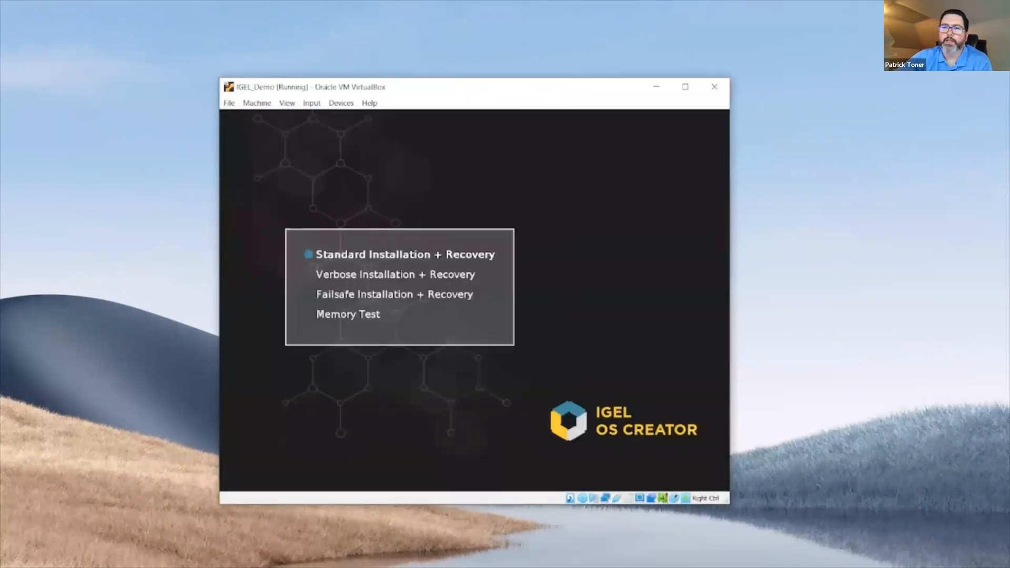
# Boot the VM into Standard Installation + Recovery from the OS Creator menu
pyautogui.press('Down')
pyautogui.press('Down')
pyautogui.press('Down')
pyautogui.press('Up')
pyautogui.press('Up')
pyautogui.press('Up')
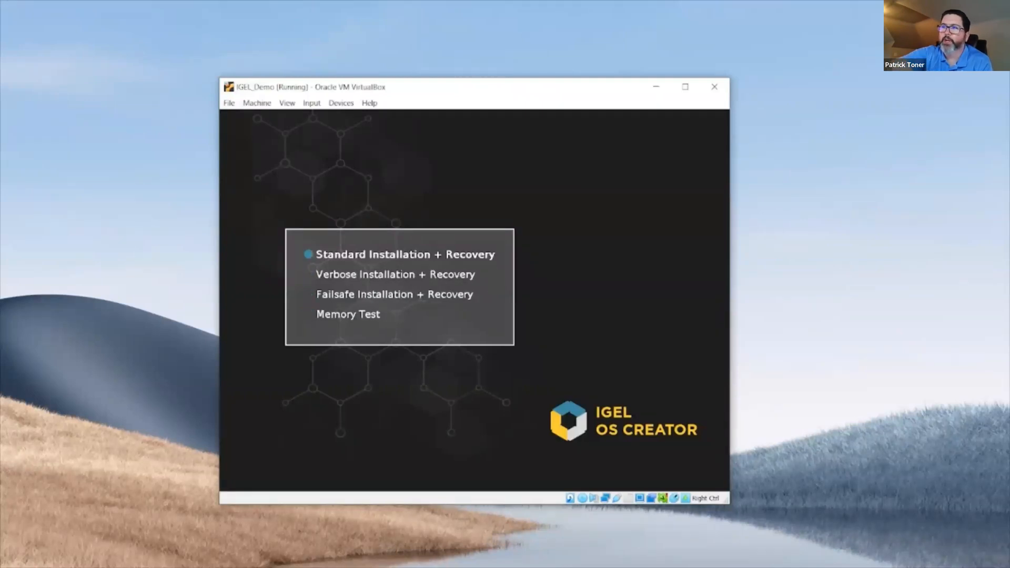
pyautogui.press('Return')
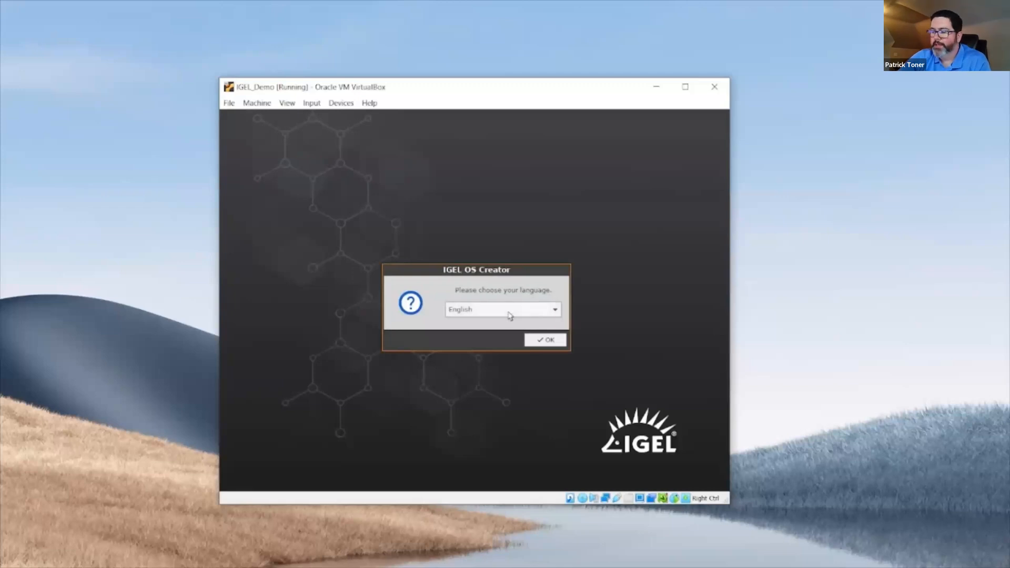
# Confirm English as installer language and switch off Migrate old settings
pyautogui.click(547, 342)
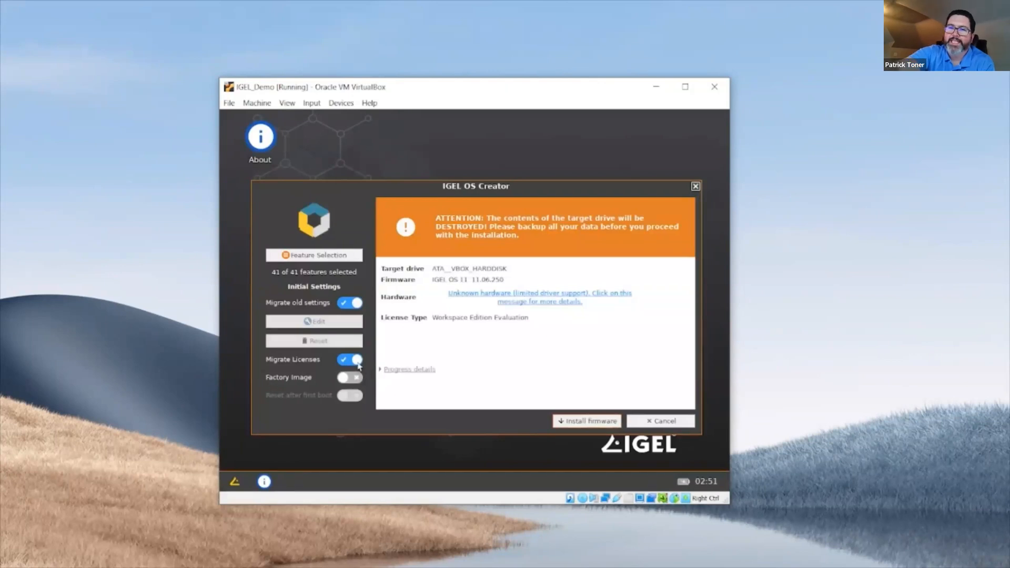
pyautogui.click(356, 305)
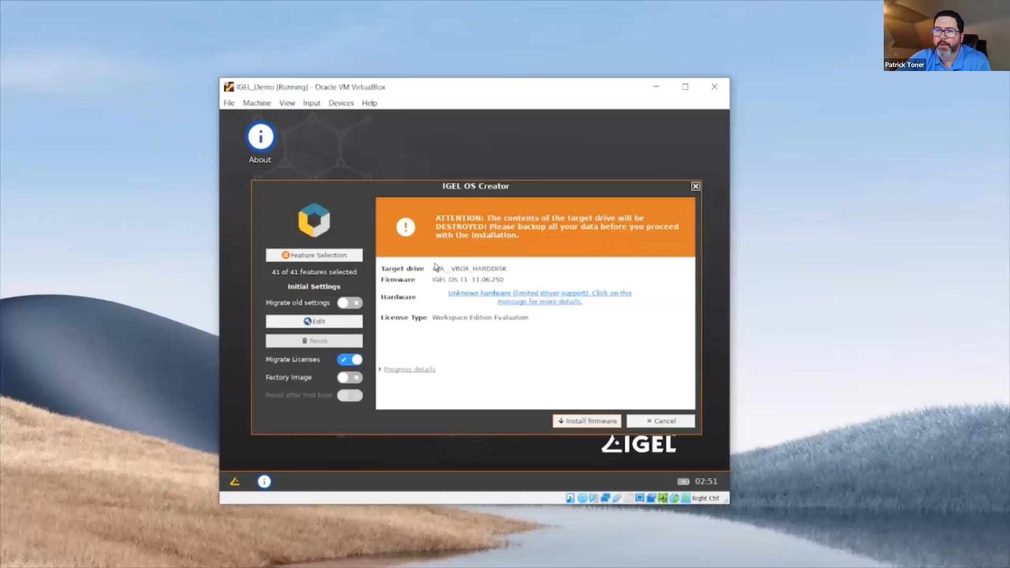
# Install the IGEL firmware, accepting the EULA and disk-wipe warning, then reboot
pyautogui.click(606, 426)
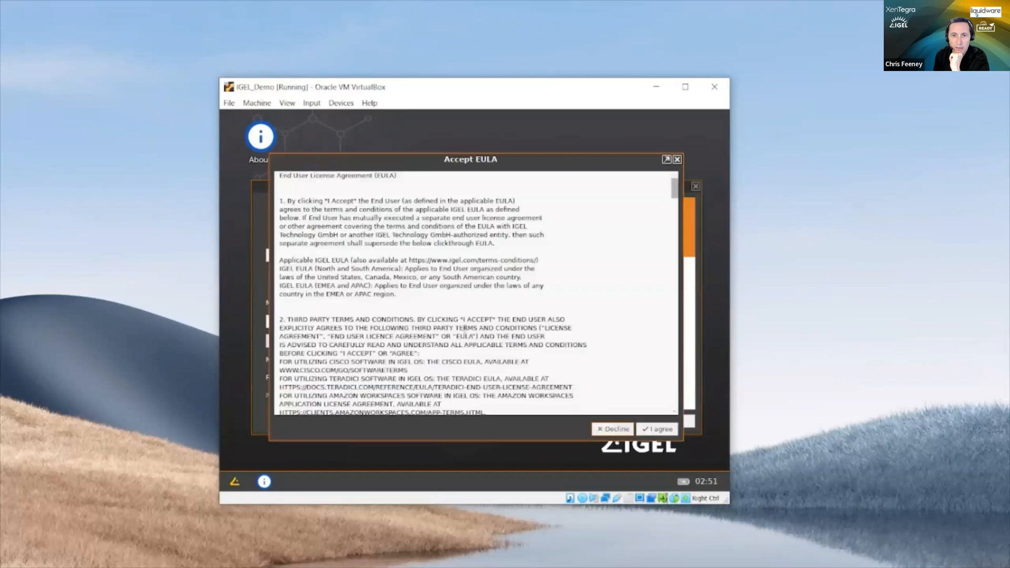
pyautogui.click(658, 430)
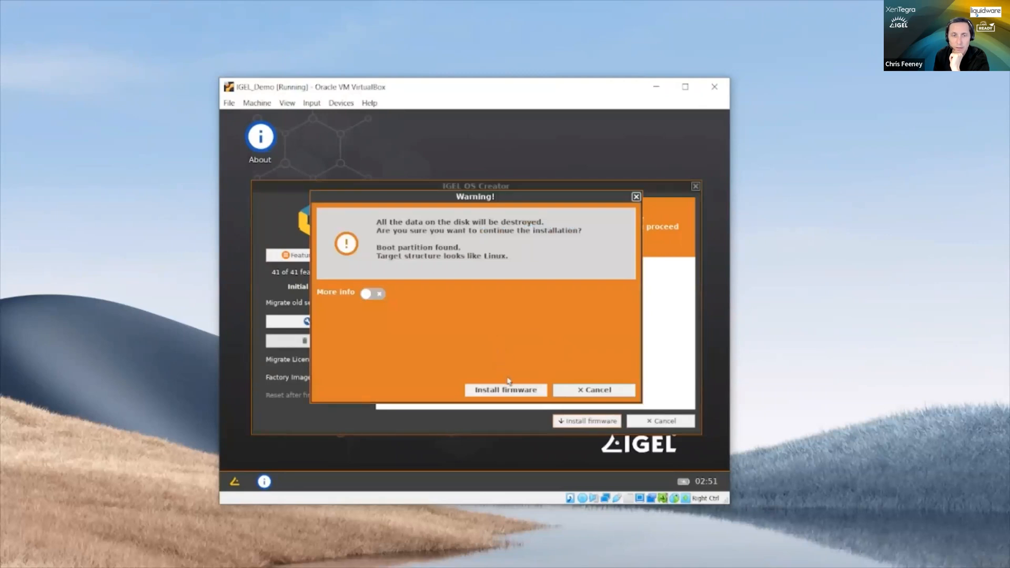
pyautogui.click(522, 395)
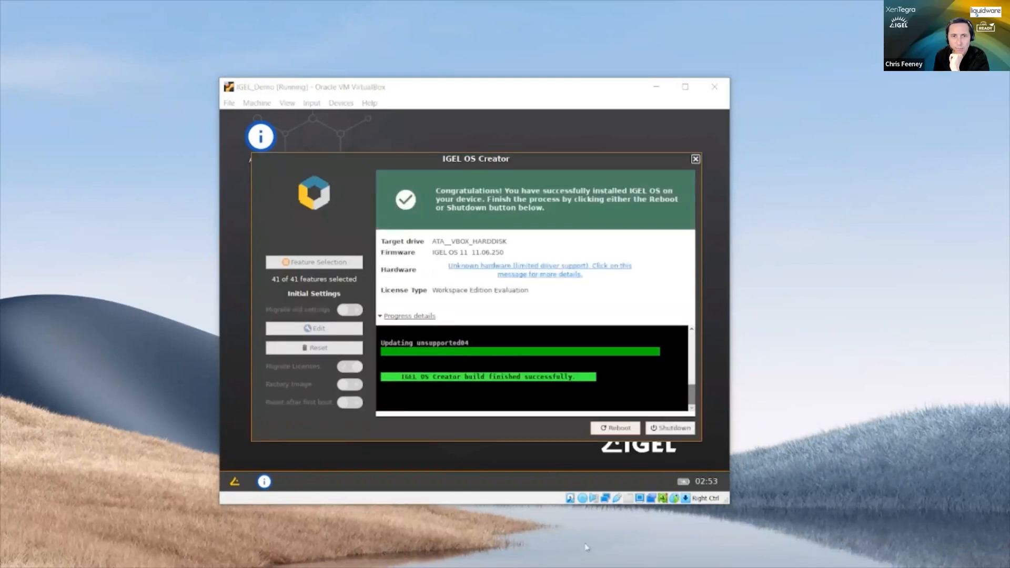
pyautogui.click(615, 430)
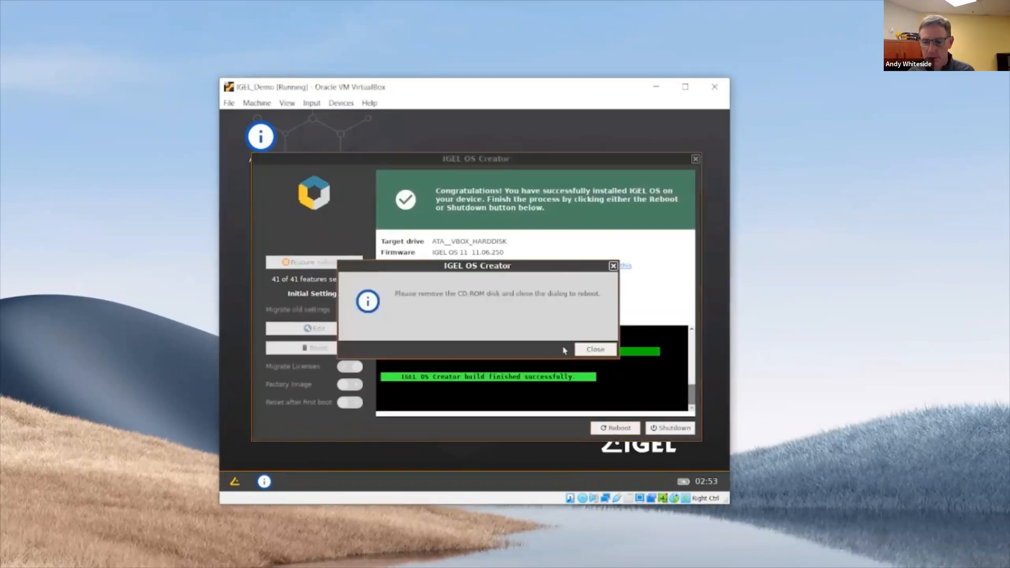
# Accept English, English(US) keyboard, UTC timezone and current date; skip local logon password
pyautogui.click(590, 349)
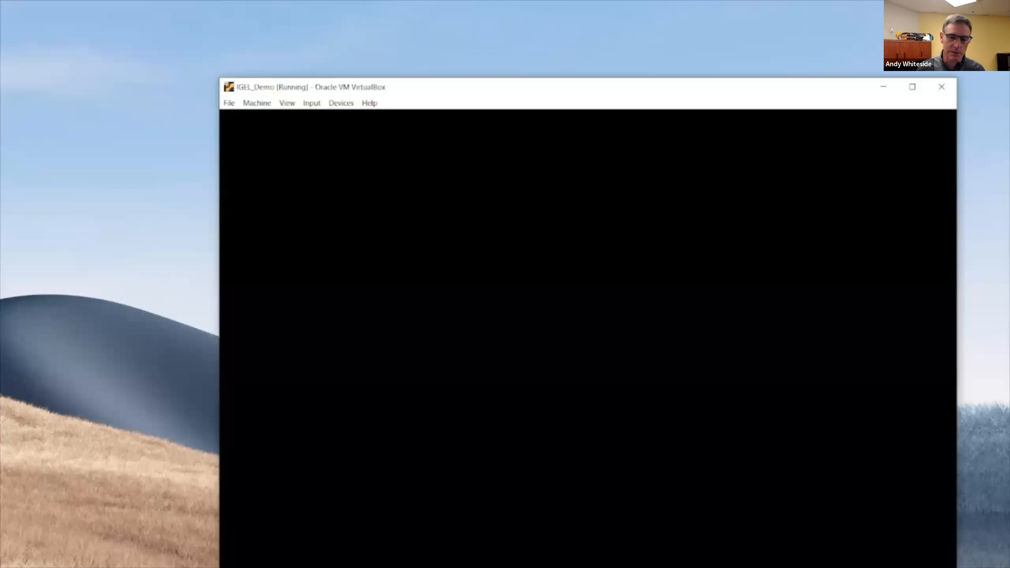
pyautogui.moveTo(593, 90); pyautogui.dragTo(519, 31)
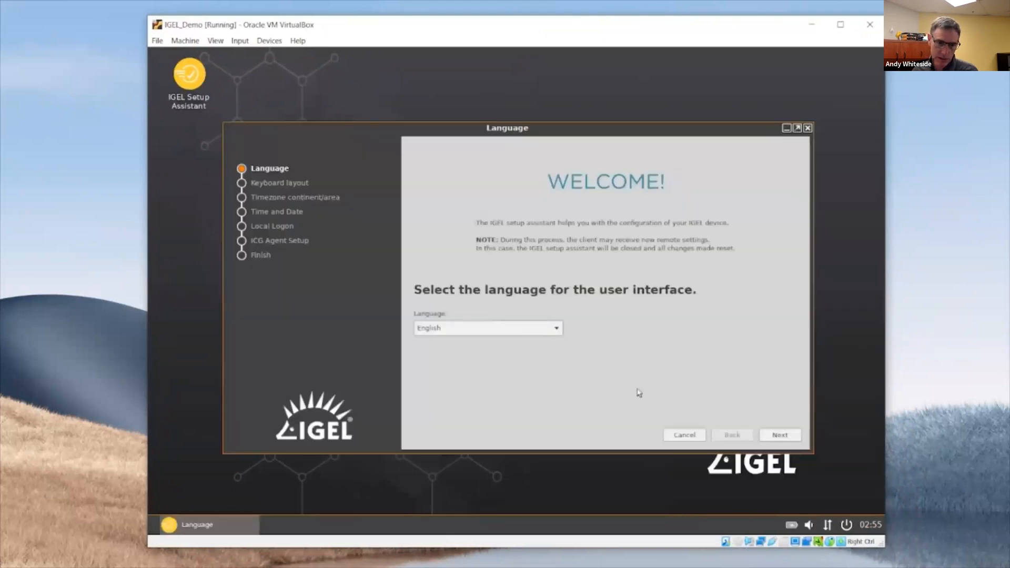
pyautogui.click(778, 438)
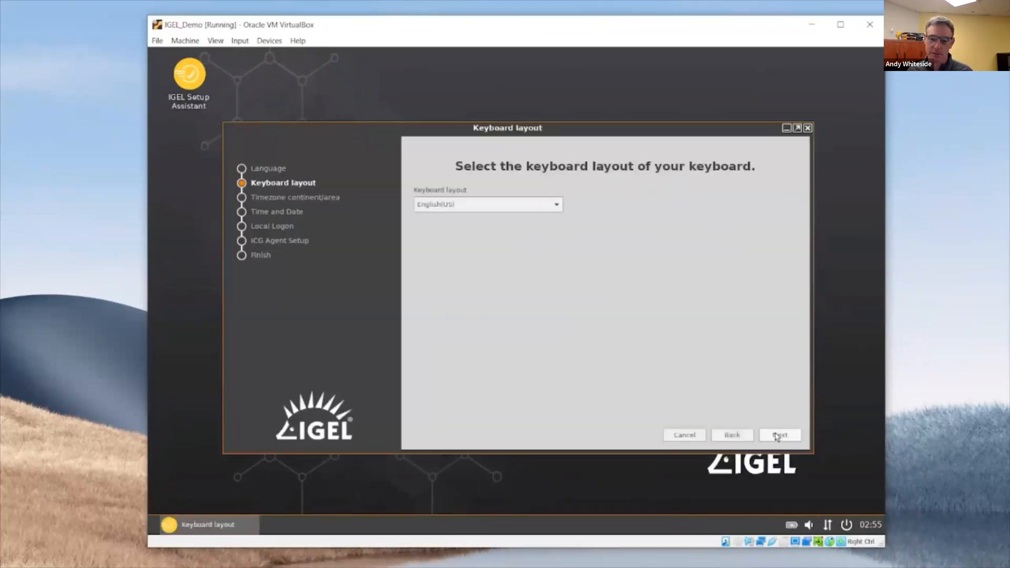
pyautogui.click(768, 434)
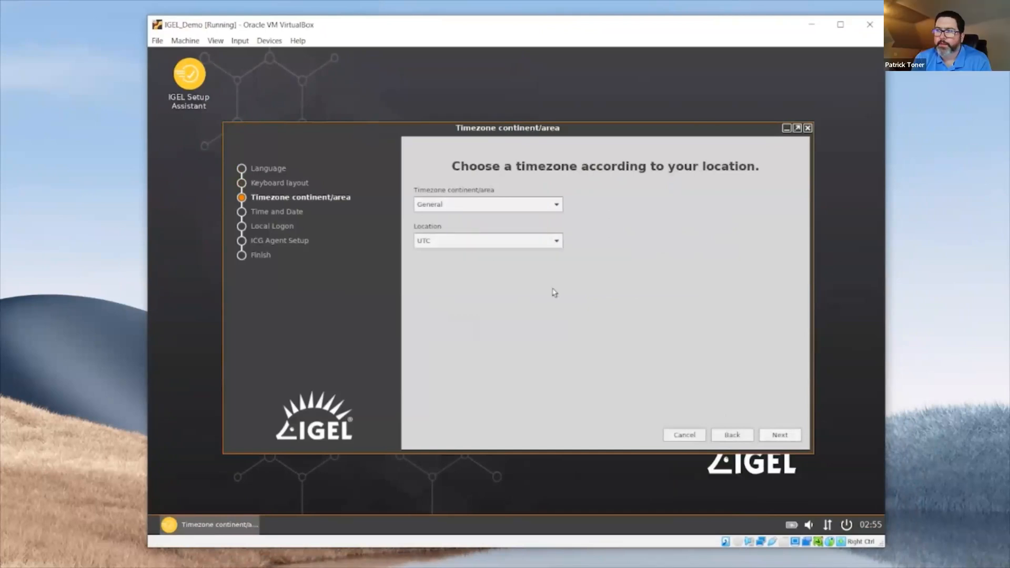
pyautogui.click(780, 435)
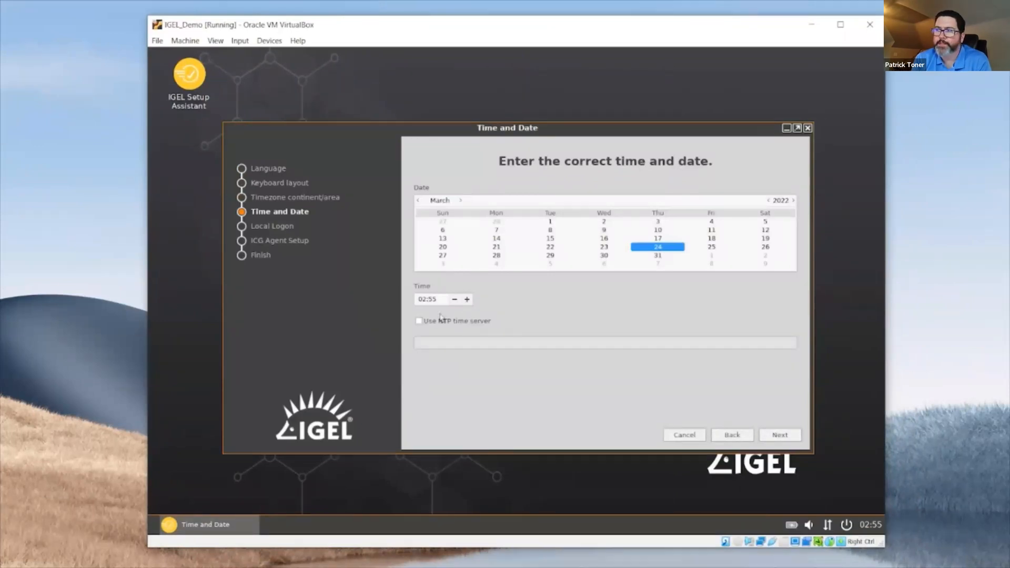
pyautogui.click(773, 435)
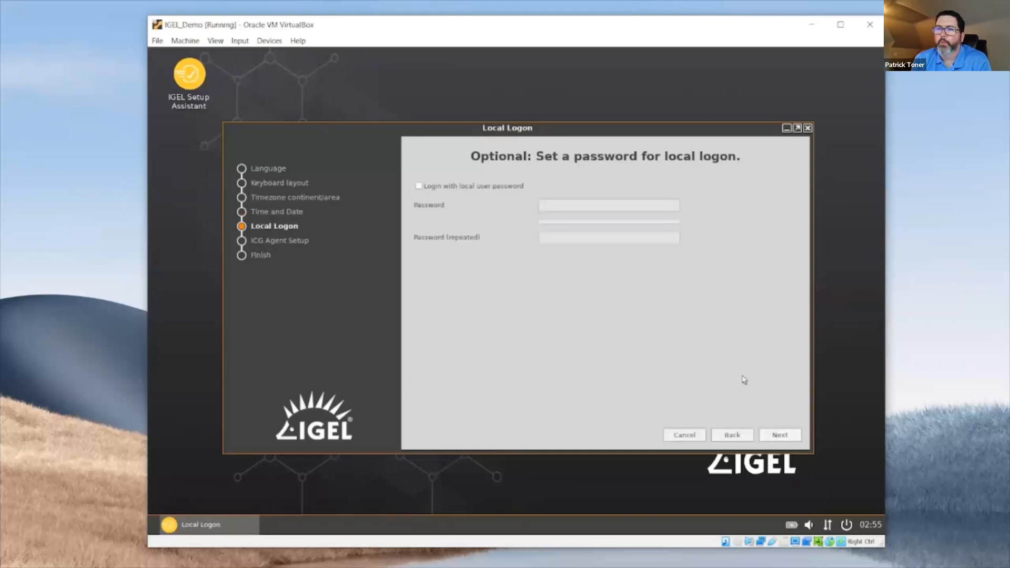
pyautogui.click(783, 435)
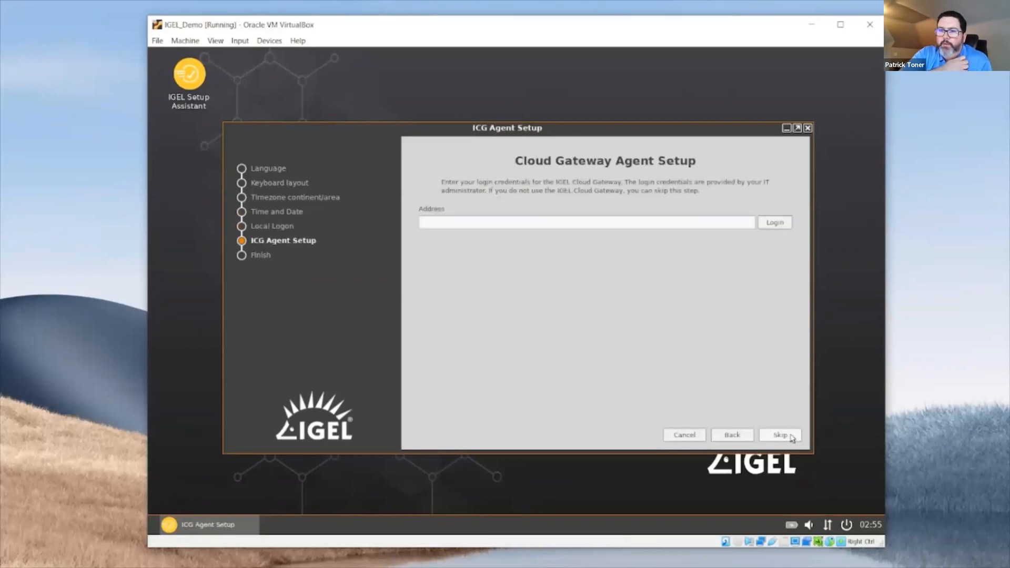
# Enter and verify Cloud Gateway address democanada.xentegra.cloud
pyautogui.click(728, 223)
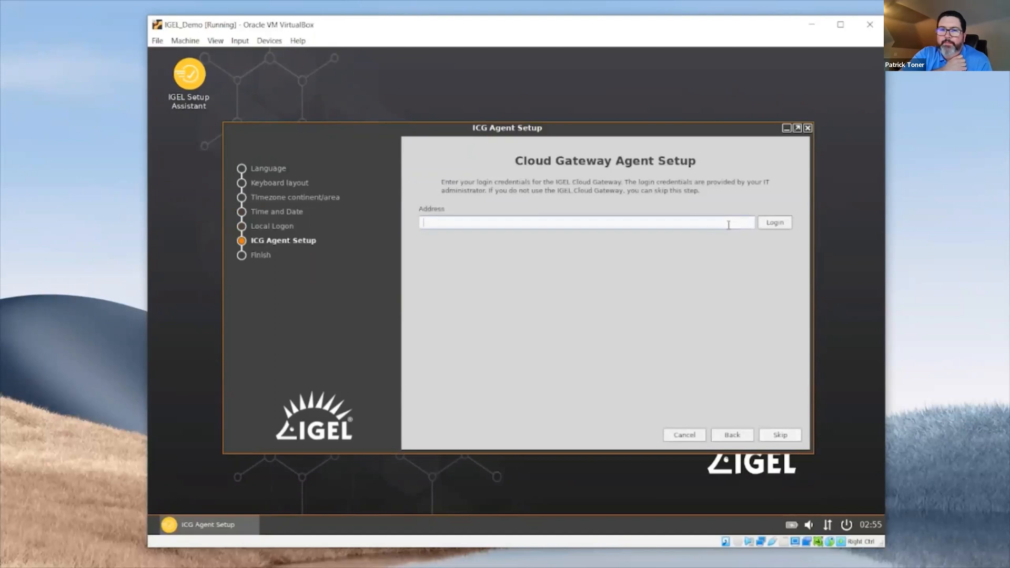
pyautogui.write('democanada')
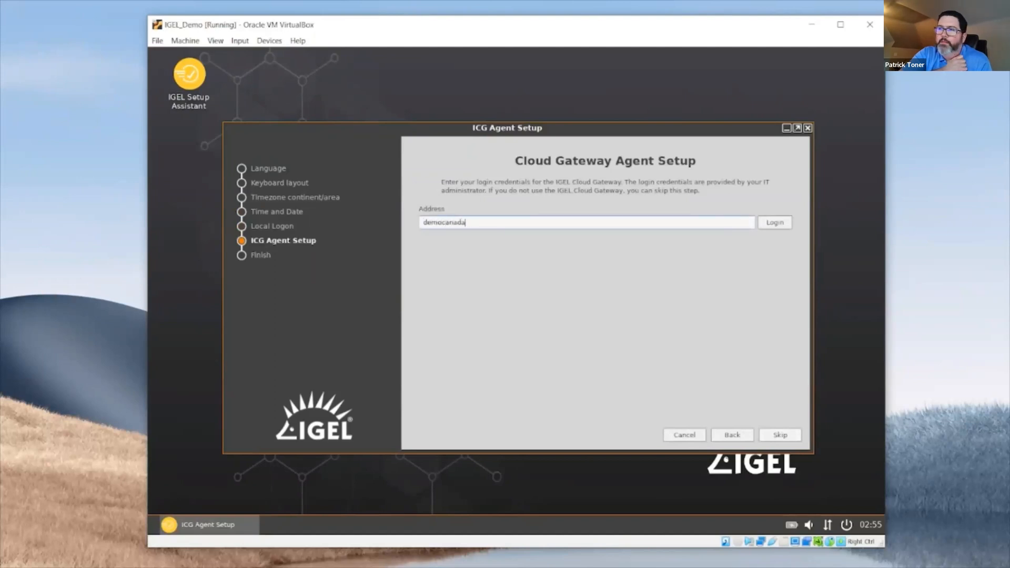
pyautogui.write('.')
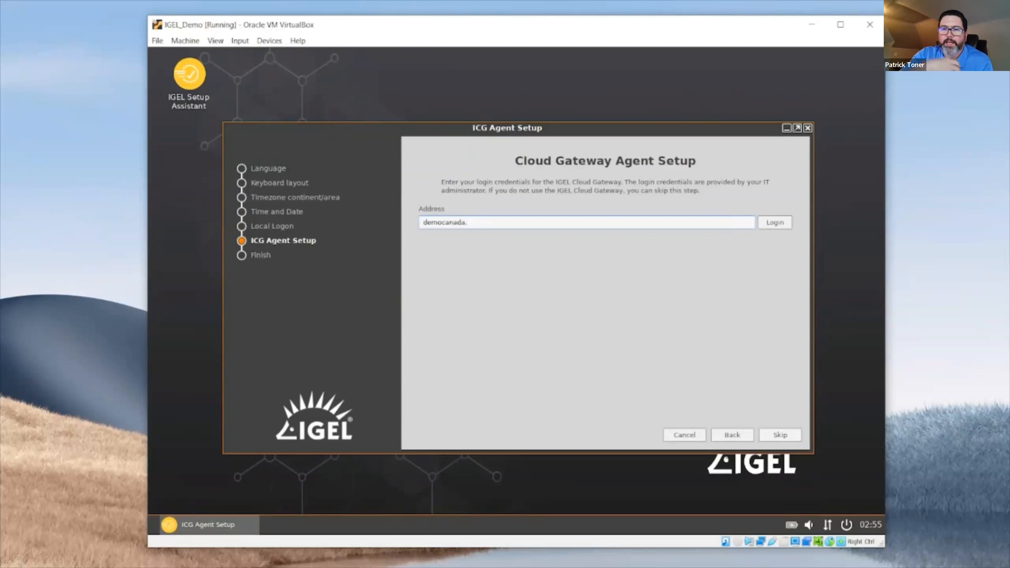
pyautogui.write('xentegra.cloud')
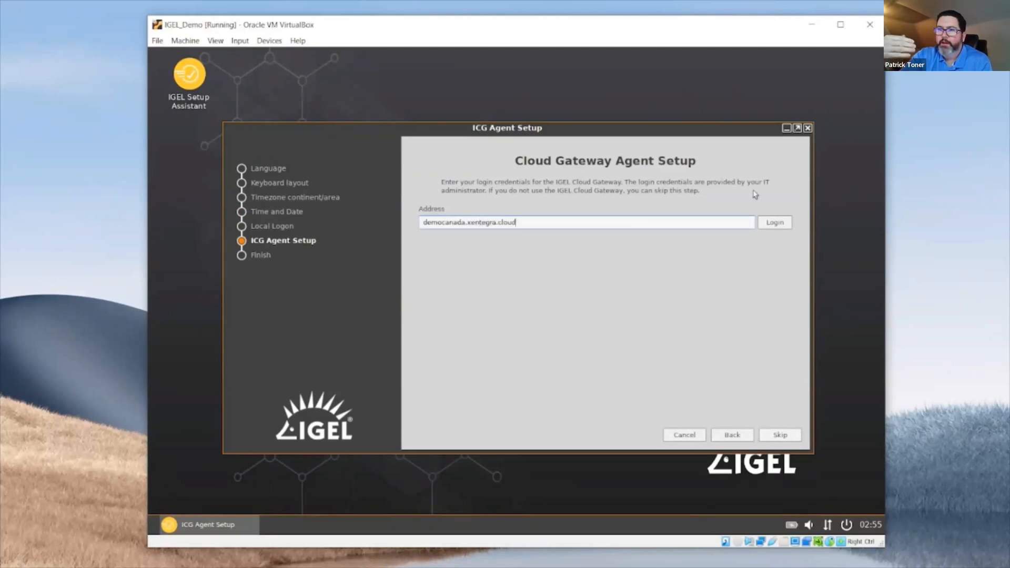
pyautogui.click(766, 222)
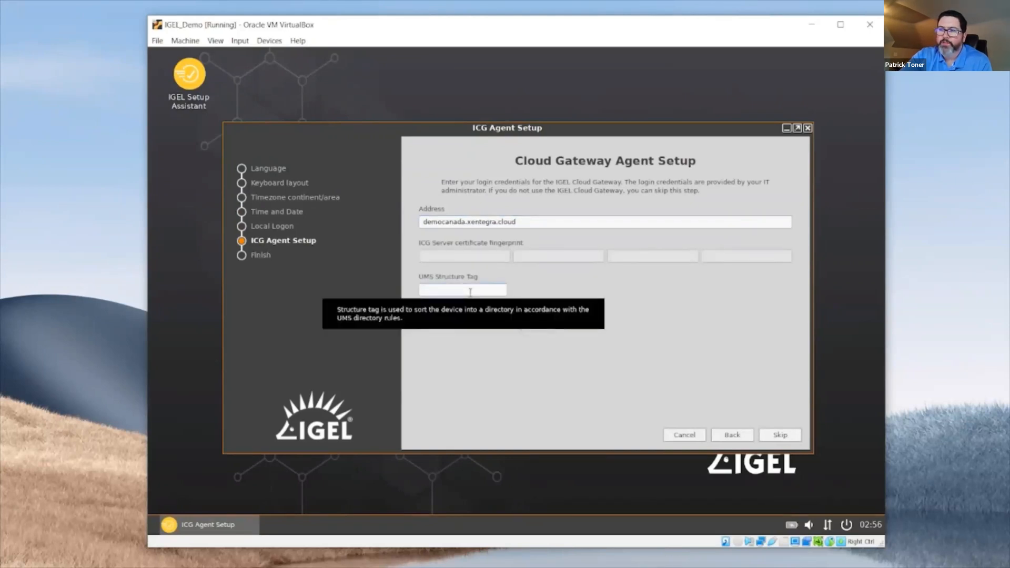
# Log in with structure tag xentegra and the ICG one-time password, then continue
pyautogui.click(471, 293)
pyautogui.write('xentegra')
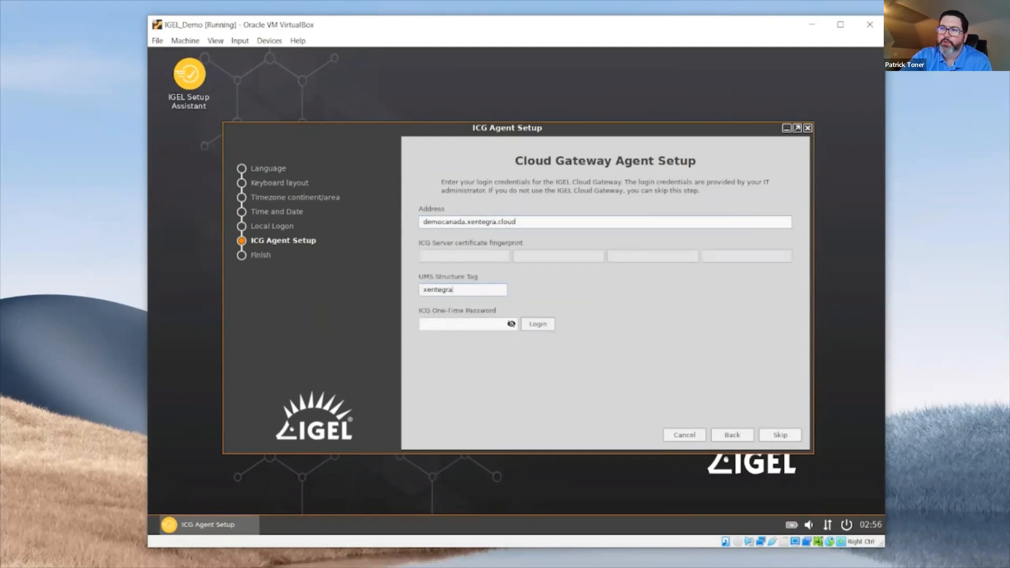
pyautogui.click(457, 324)
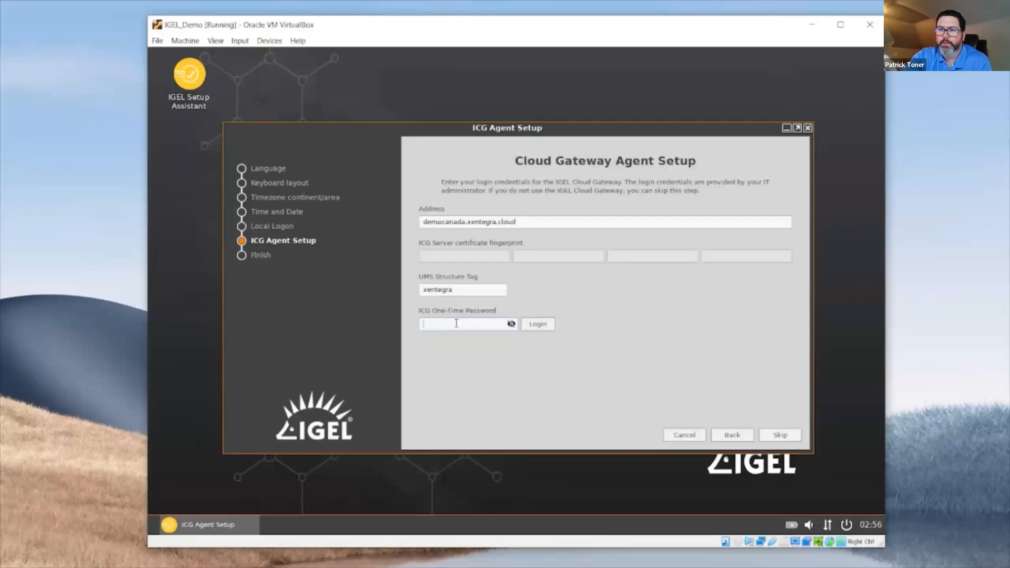
pyautogui.write('•••••')
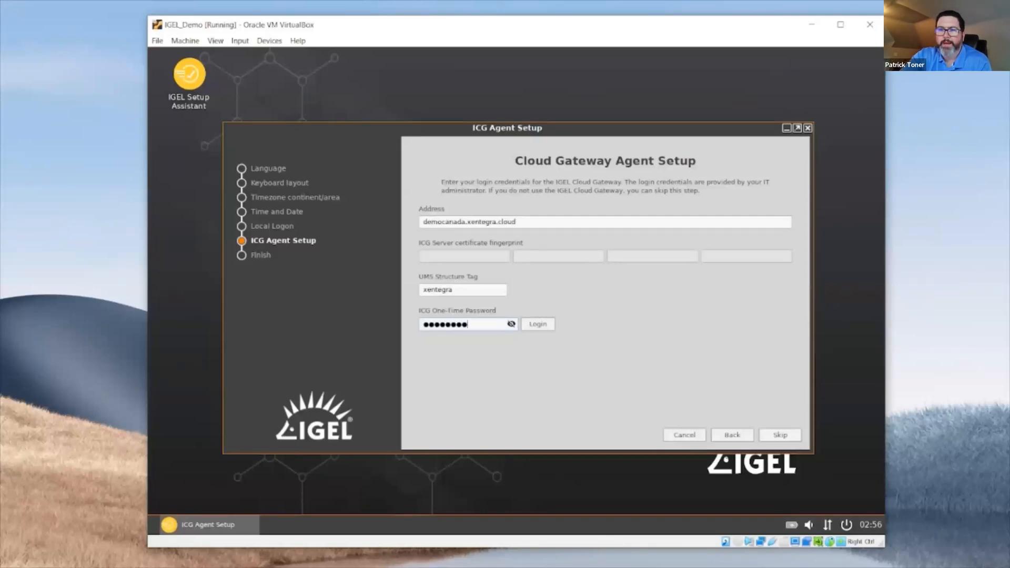
pyautogui.click(533, 325)
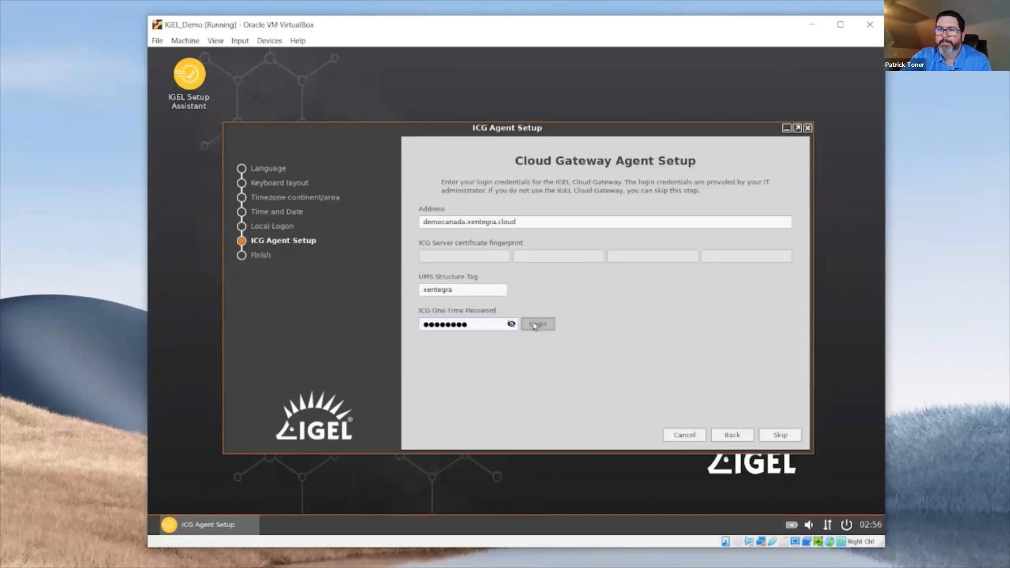
pyautogui.click(780, 435)
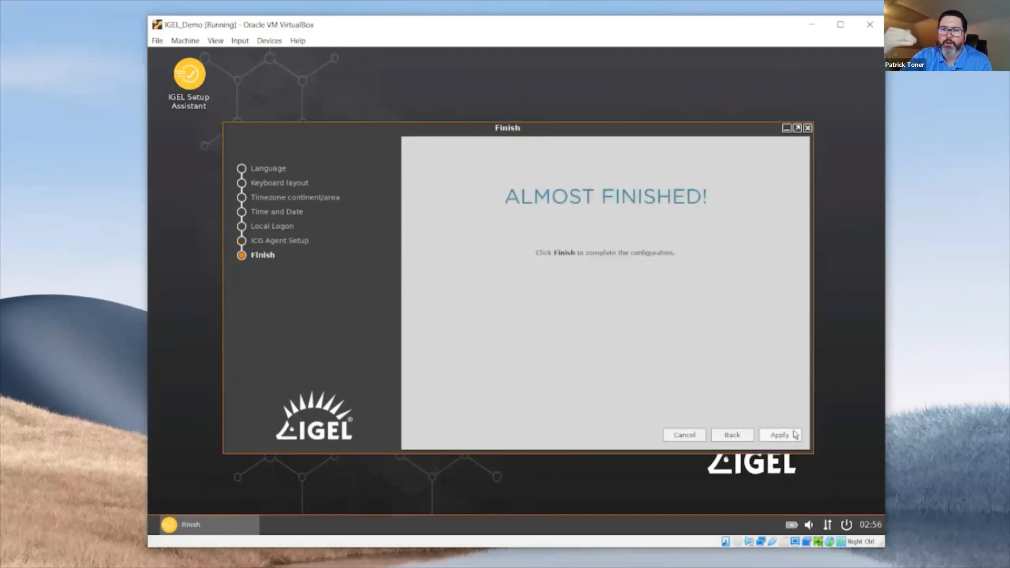
# Apply the IGEL setup, let the VM reboot, and move the VirtualBox window up and left
pyautogui.click(781, 436)
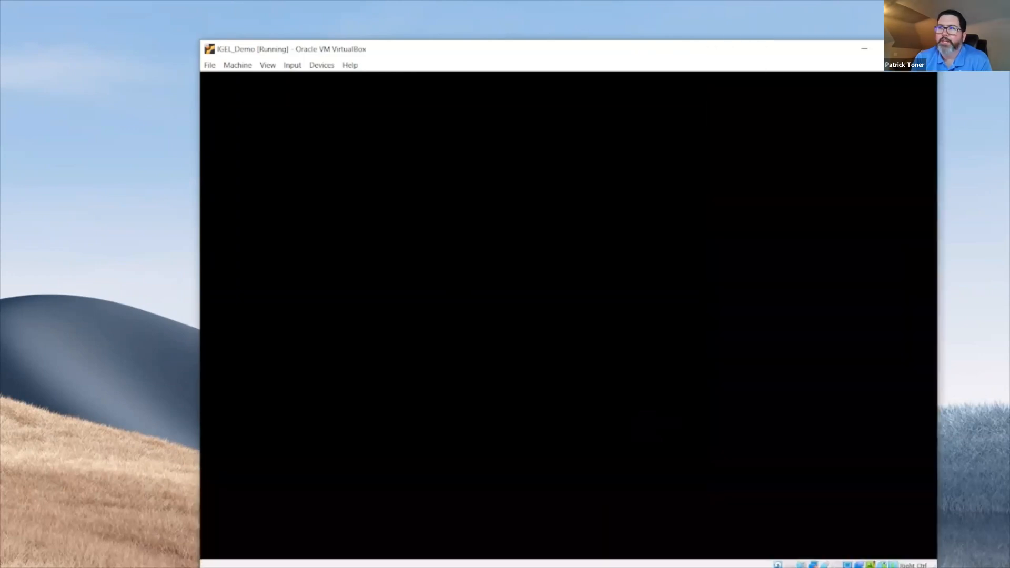
pyautogui.moveTo(434, 50); pyautogui.dragTo(375, 27)
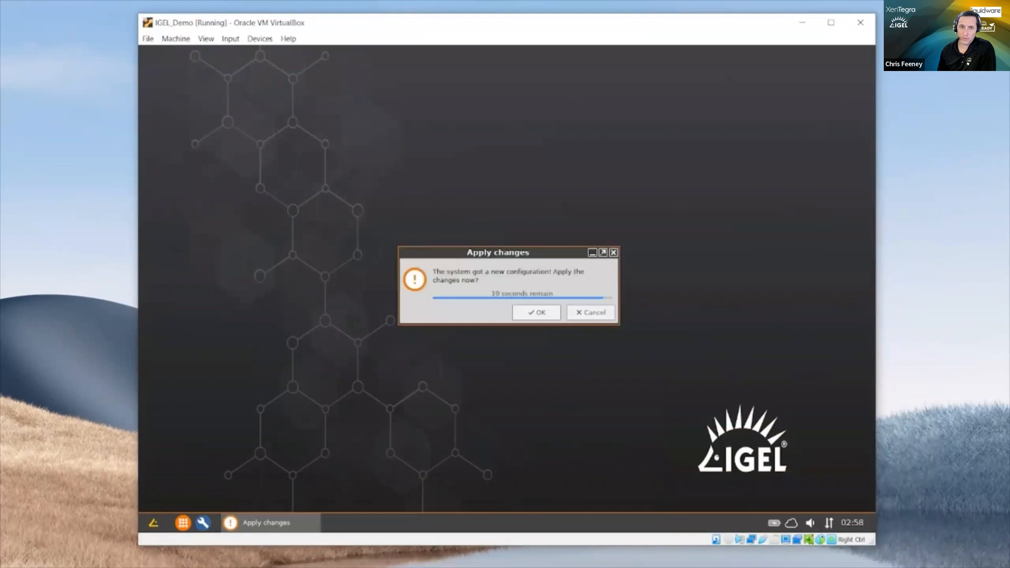
# Accept applying the newly received configuration now so Citrix Workspace launches
pyautogui.click(545, 315)
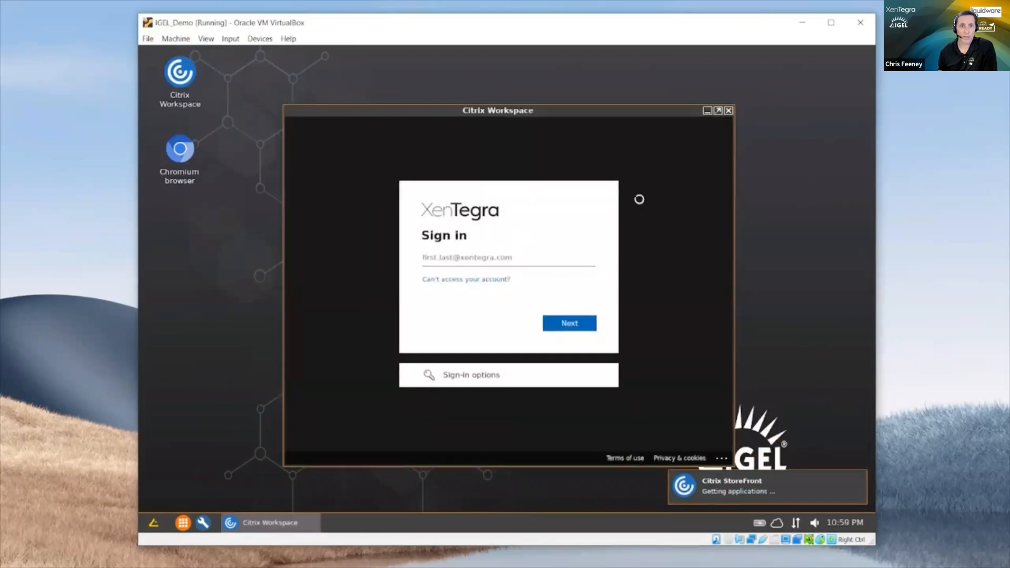
# Close Citrix Workspace, browse xentegra.com in maximized Chromium, close it, and return to the UMS session
pyautogui.click(728, 110)
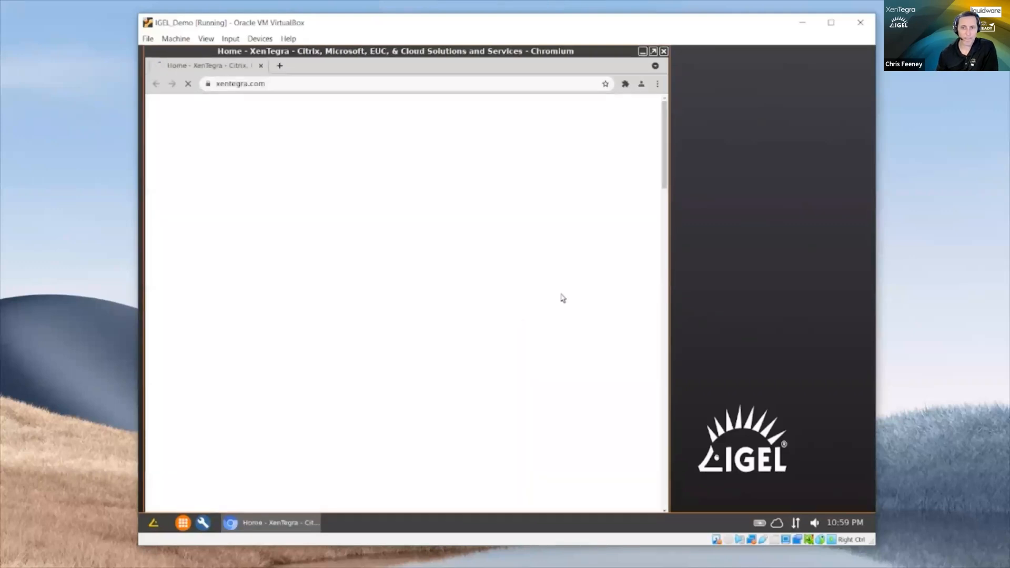
pyautogui.click(653, 51)
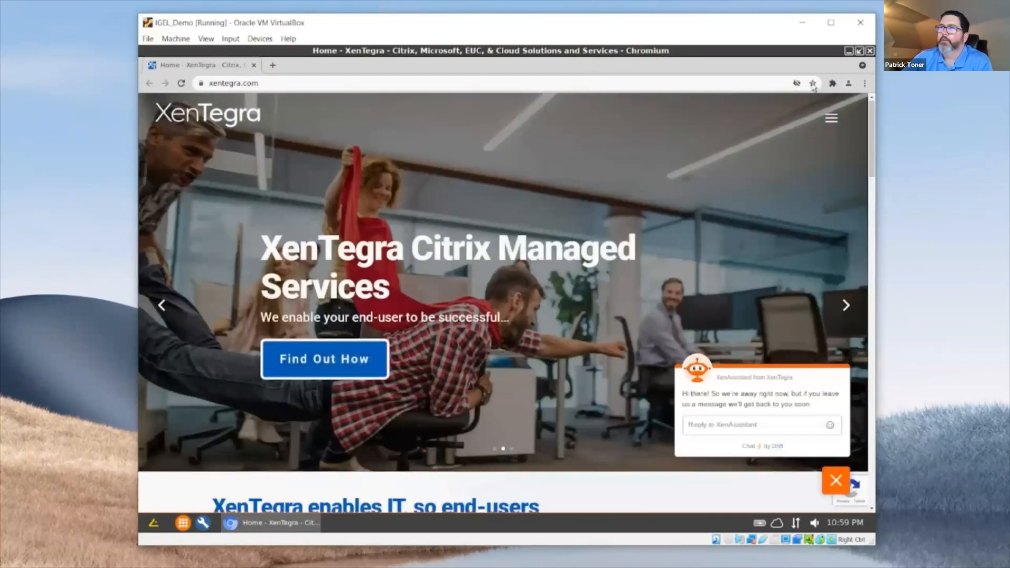
pyautogui.scroll(-3, 744, 307)
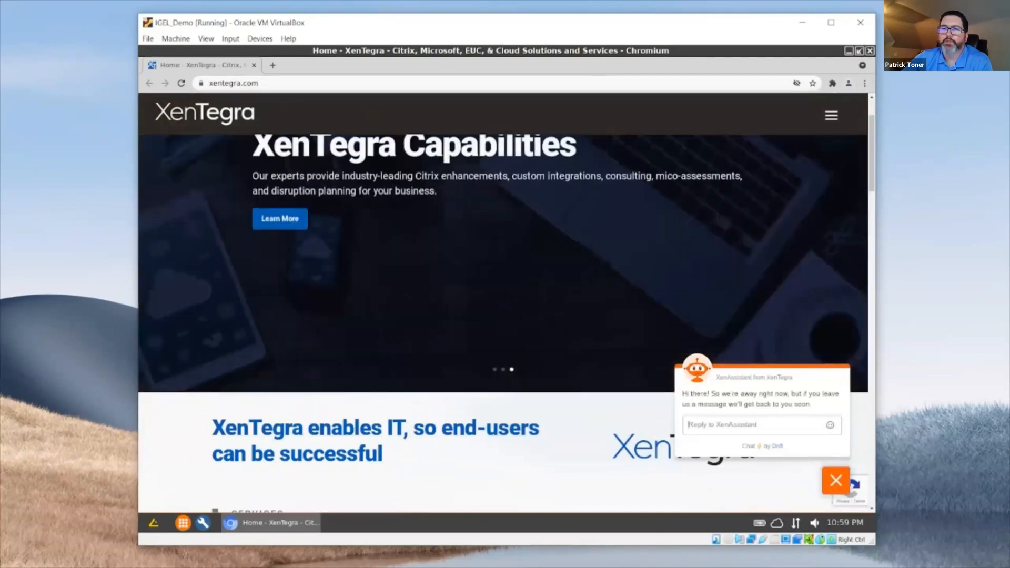
pyautogui.click(869, 51)
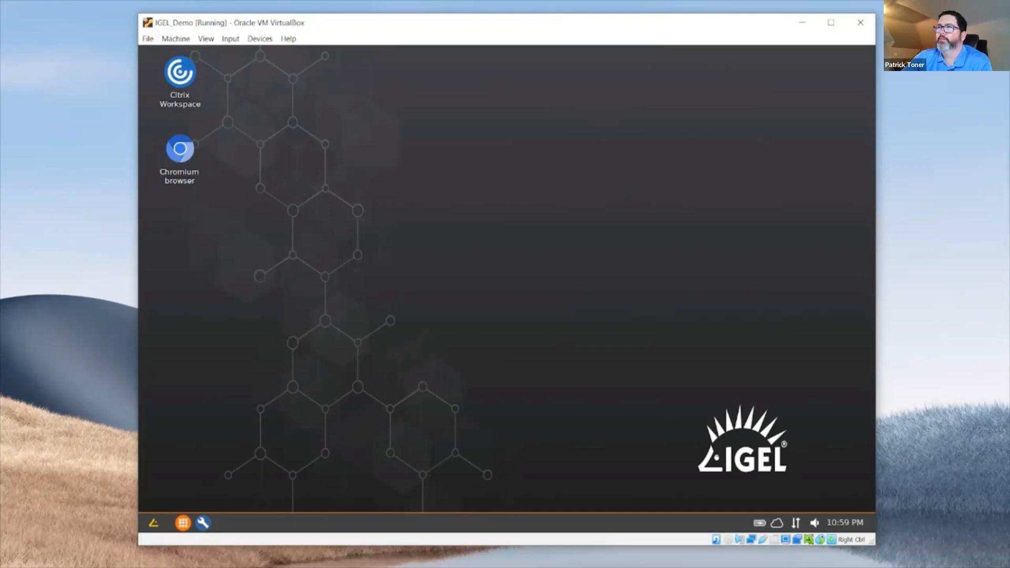
pyautogui.hotkey('alt', 'Tab')
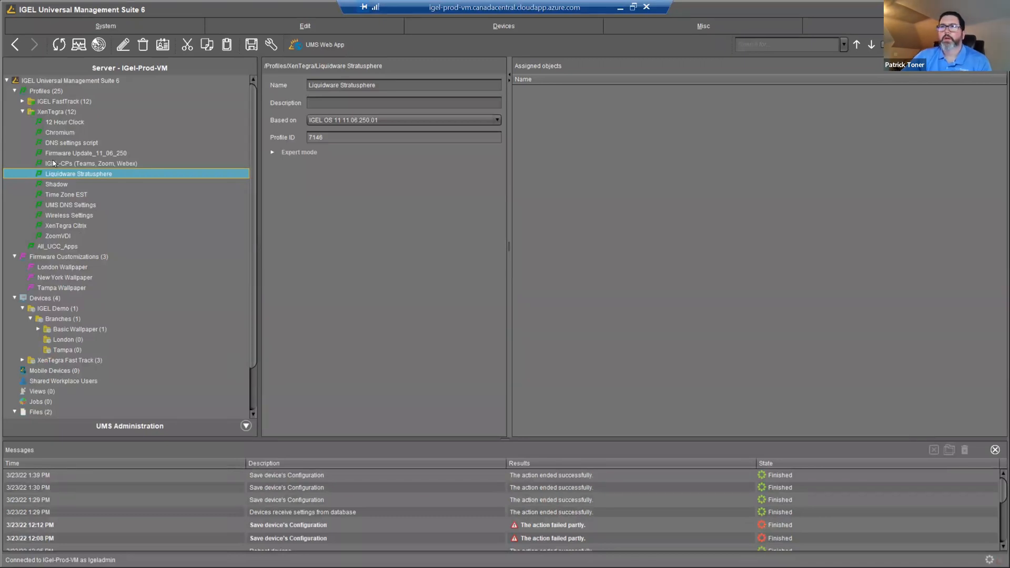
# Show the XenTegra profiles folder, listing its 12 profiles such as Chromium and ZoomVDI
pyautogui.click(53, 112)
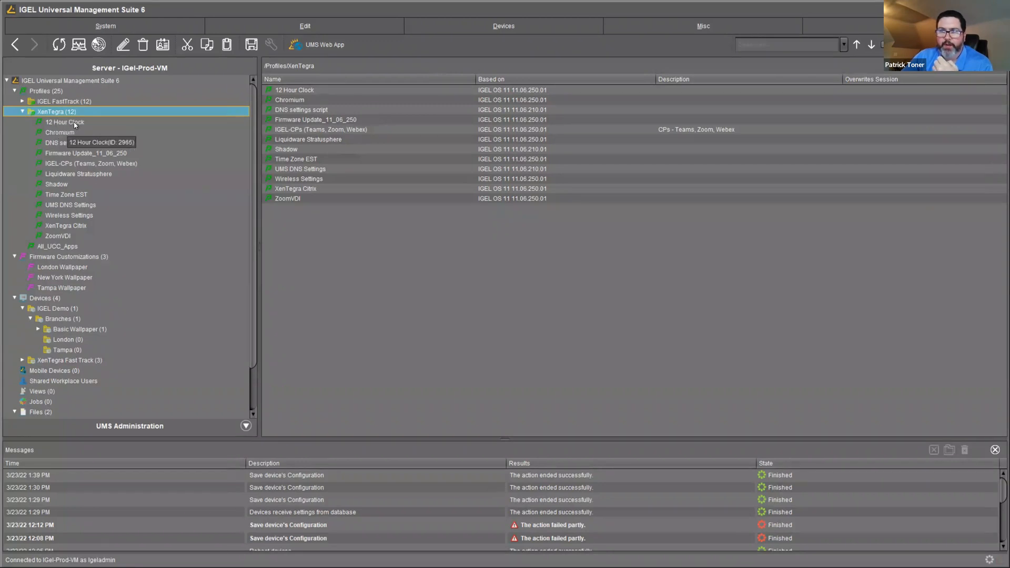
# Open the 12 Hour Clock profile, then the Shadow profile (ID 2066)
pyautogui.click(75, 124)
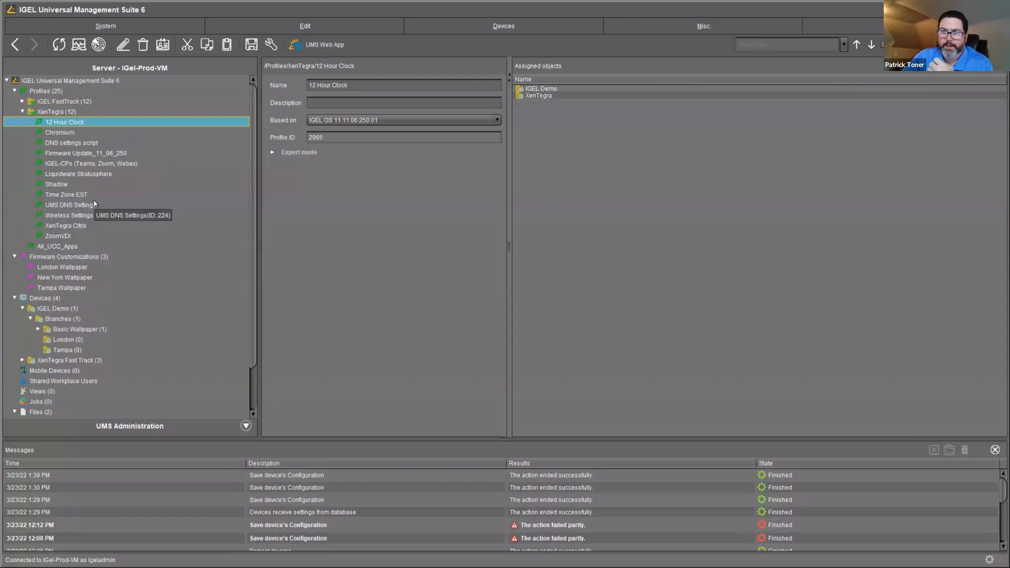
pyautogui.click(64, 185)
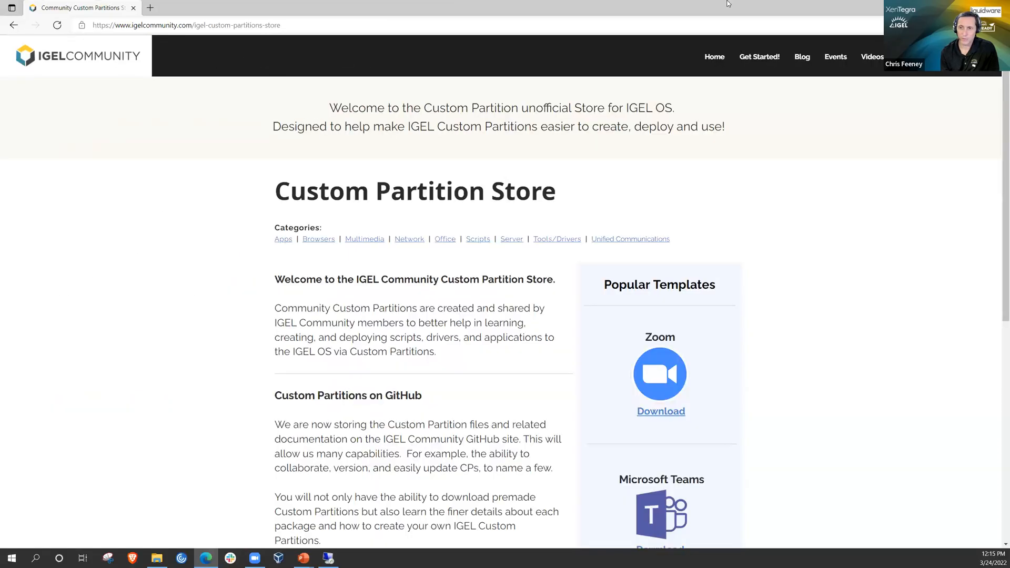
pyautogui.scroll(-4, 865, 295)
pyautogui.scroll(3, 863, 296)
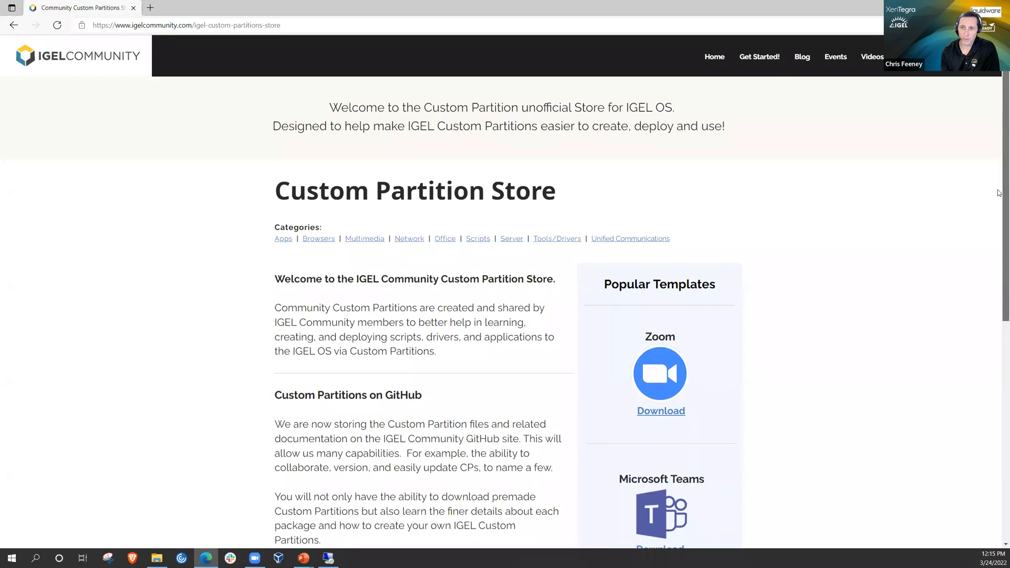
pyautogui.moveTo(1000, 192); pyautogui.dragTo(1000, 196)
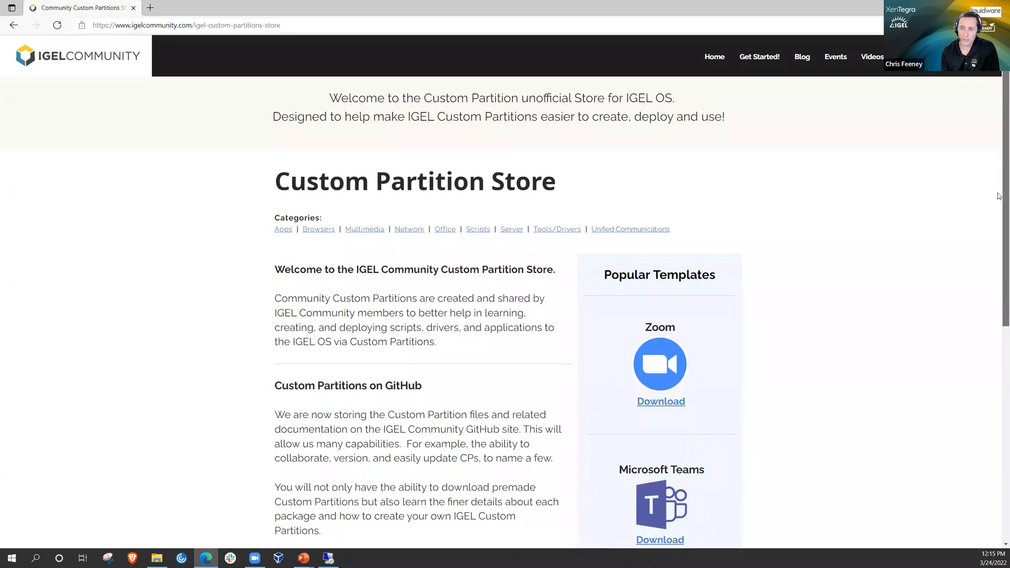
pyautogui.moveTo(999, 197); pyautogui.dragTo(999, 208)
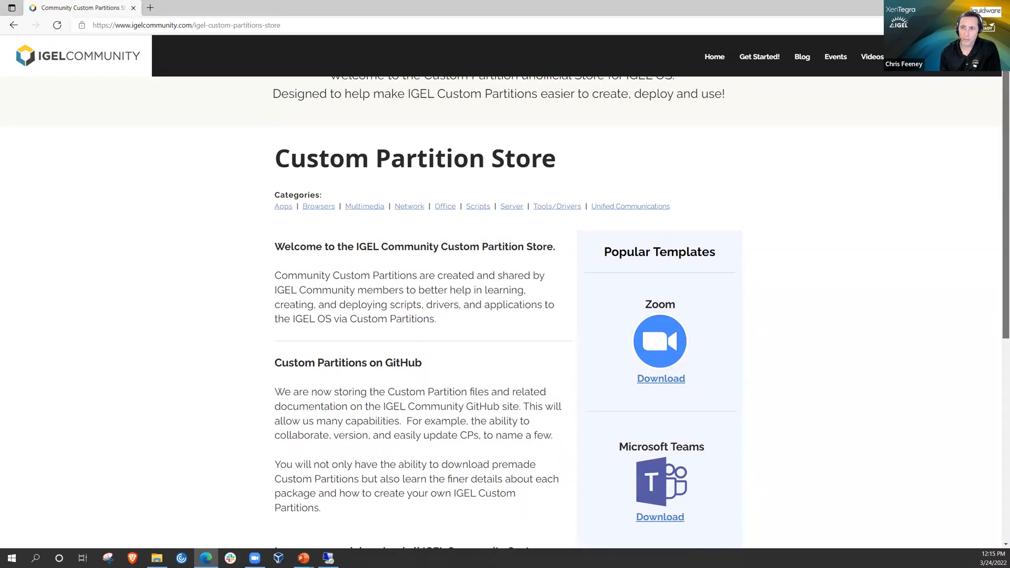
pyautogui.moveTo(1004, 217); pyautogui.dragTo(1000, 335)
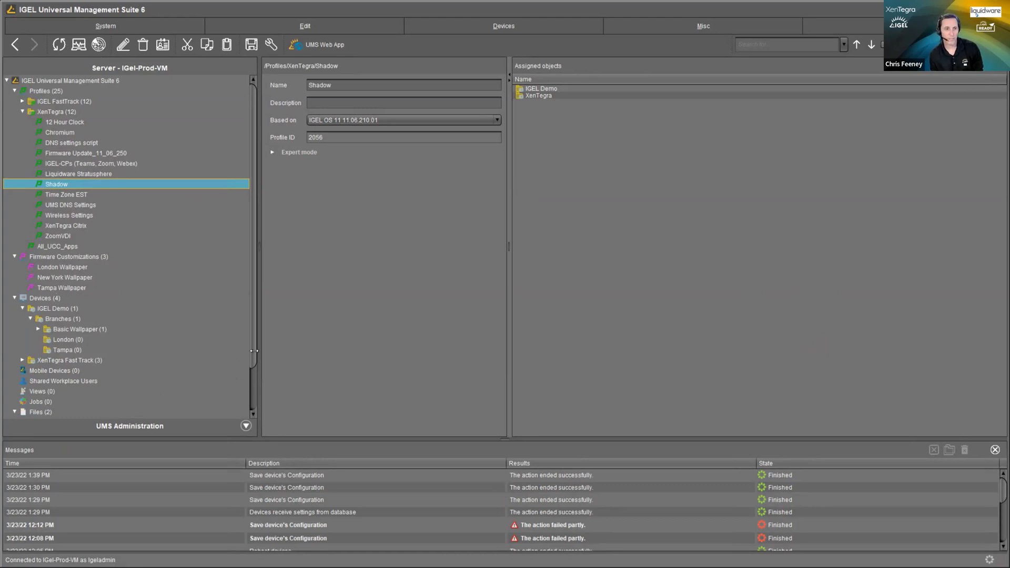
# In UMS Administration under Licenses > Deployment, tick 'Enable automatic deployment'
pyautogui.scroll(-2, 254, 364)
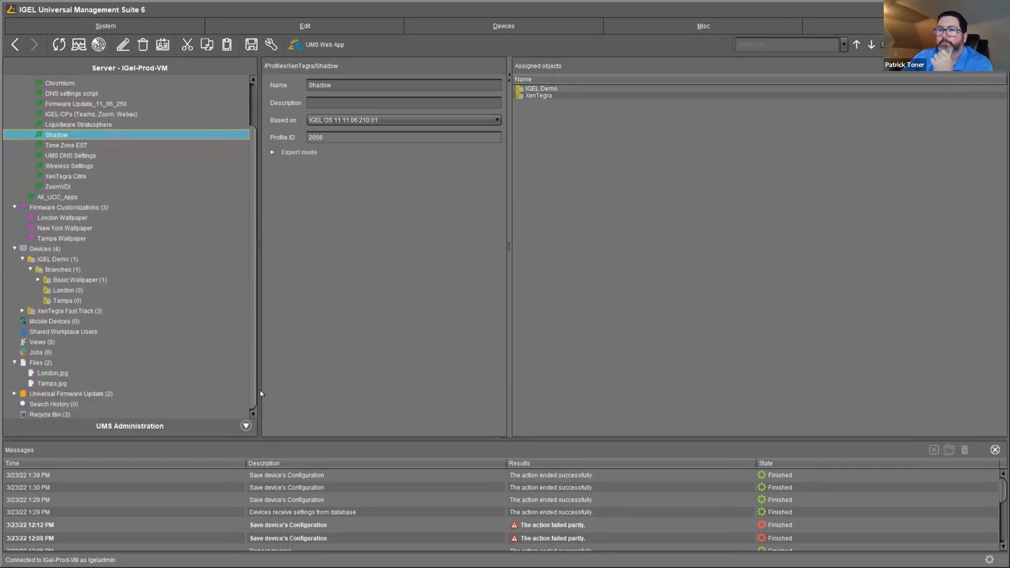
pyautogui.click(106, 431)
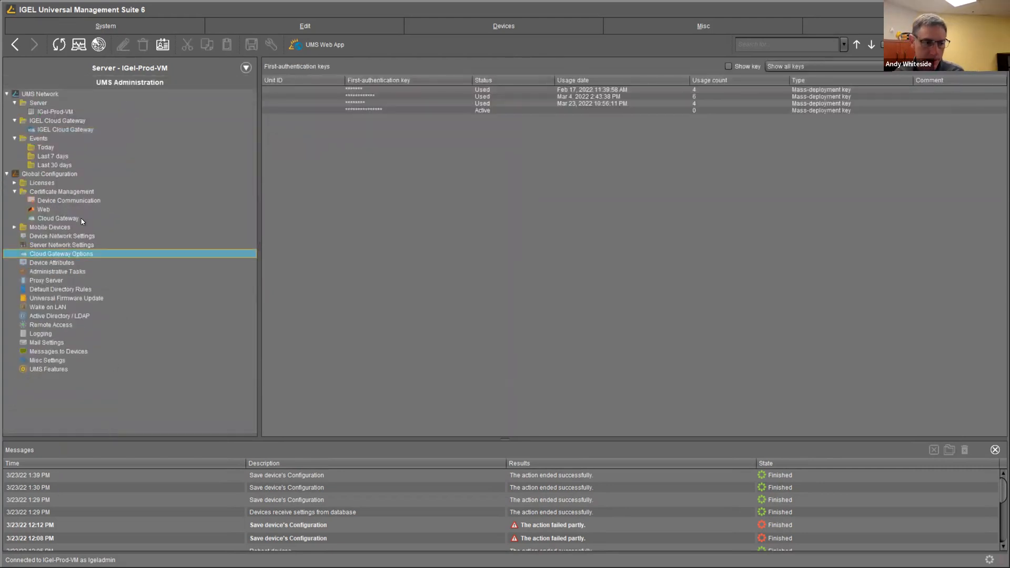
pyautogui.click(15, 183)
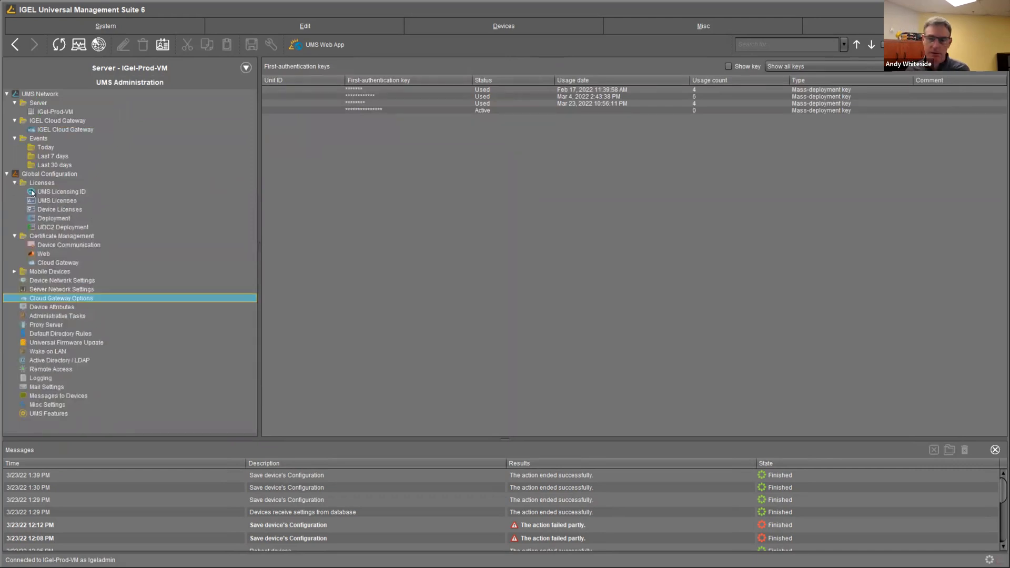
pyautogui.click(62, 210)
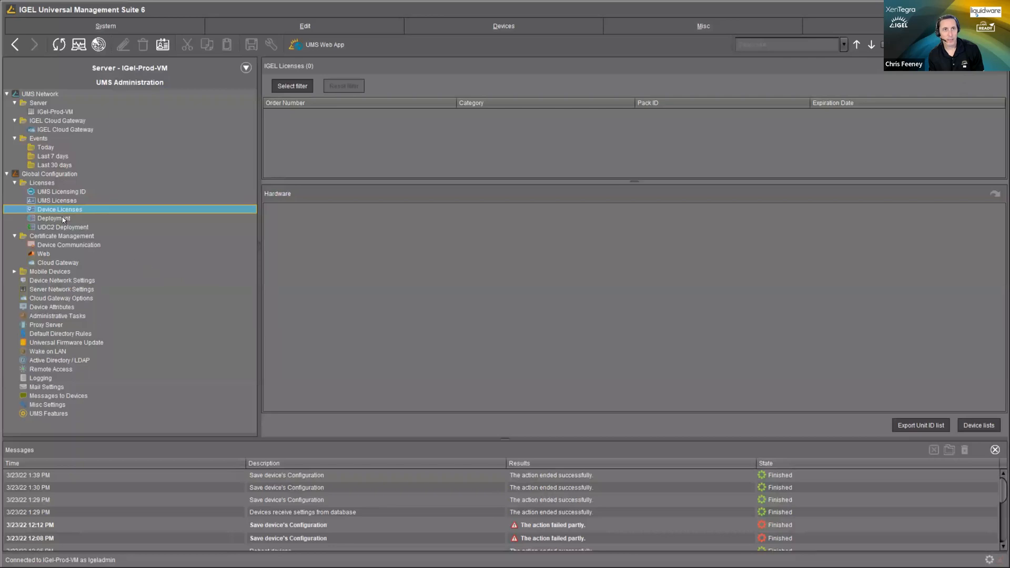
pyautogui.press('Down')
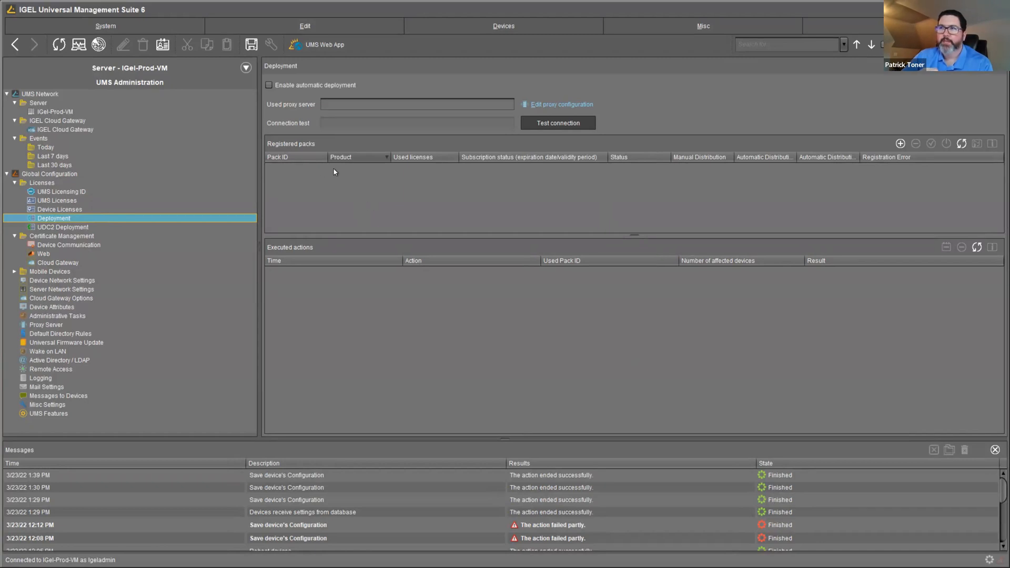
pyautogui.click(269, 86)
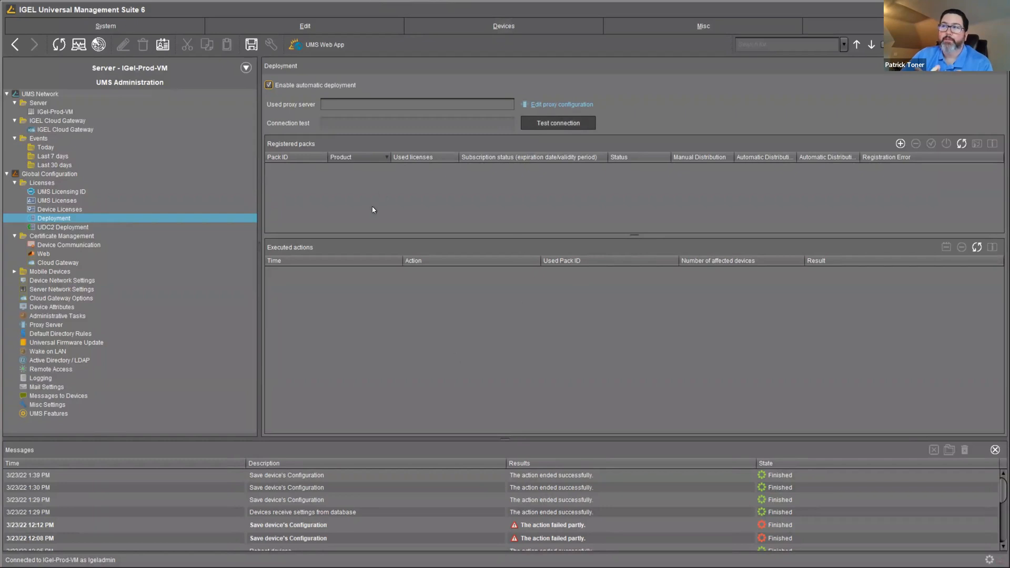
# Expand Basic Wallpaper to reveal device ITC48F17F981269, then open the XenTegra profile folder
pyautogui.click(130, 65)
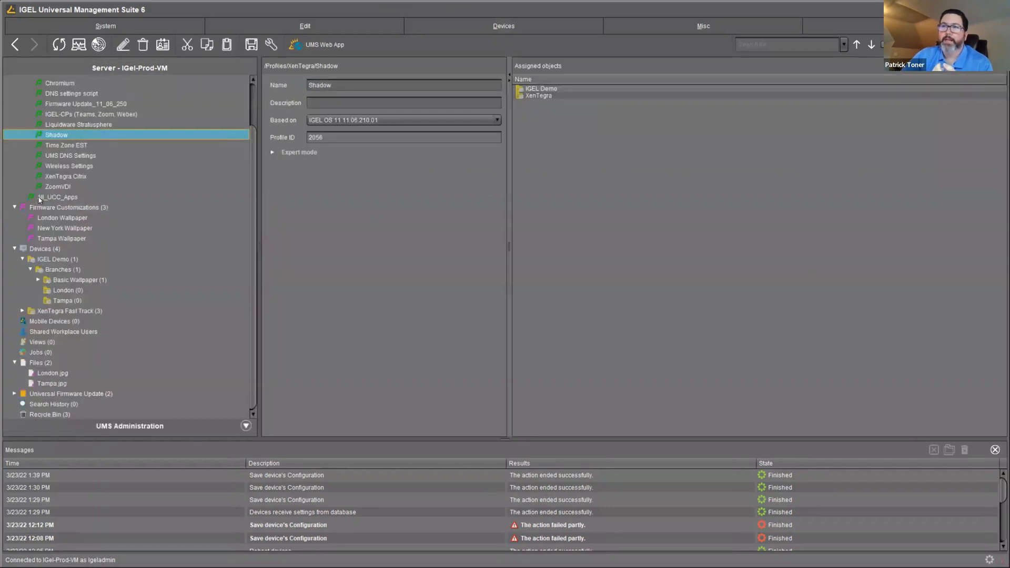
pyautogui.click(38, 280)
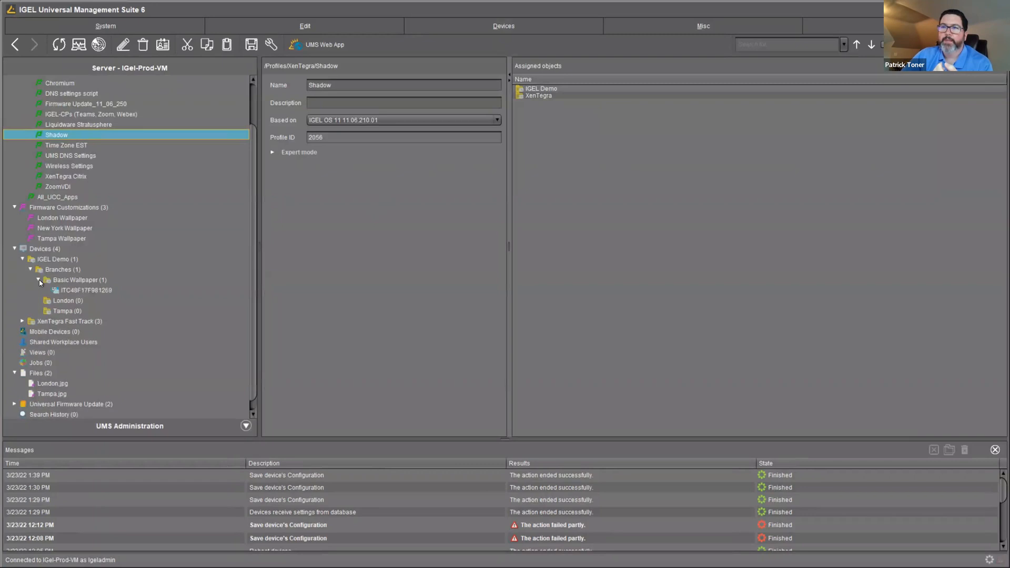
pyautogui.click(73, 291)
pyautogui.rightClick(73, 292)
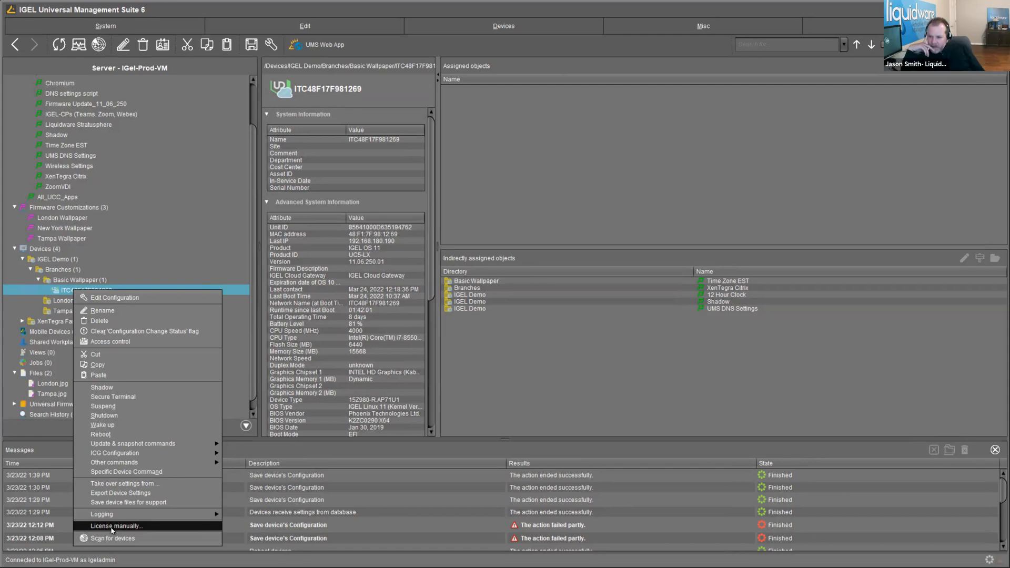
pyautogui.click(56, 293)
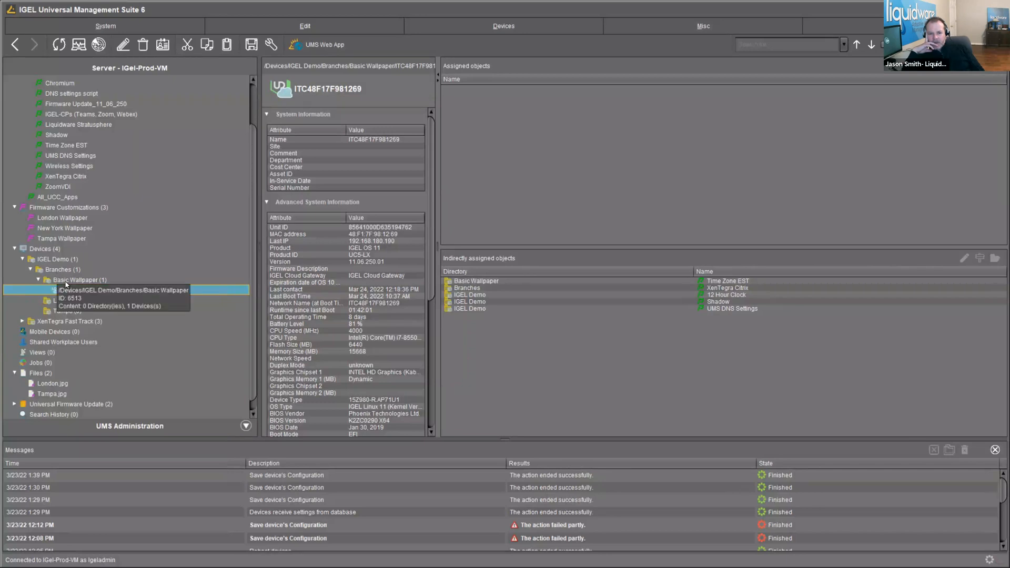
pyautogui.scroll(2, 58, 276)
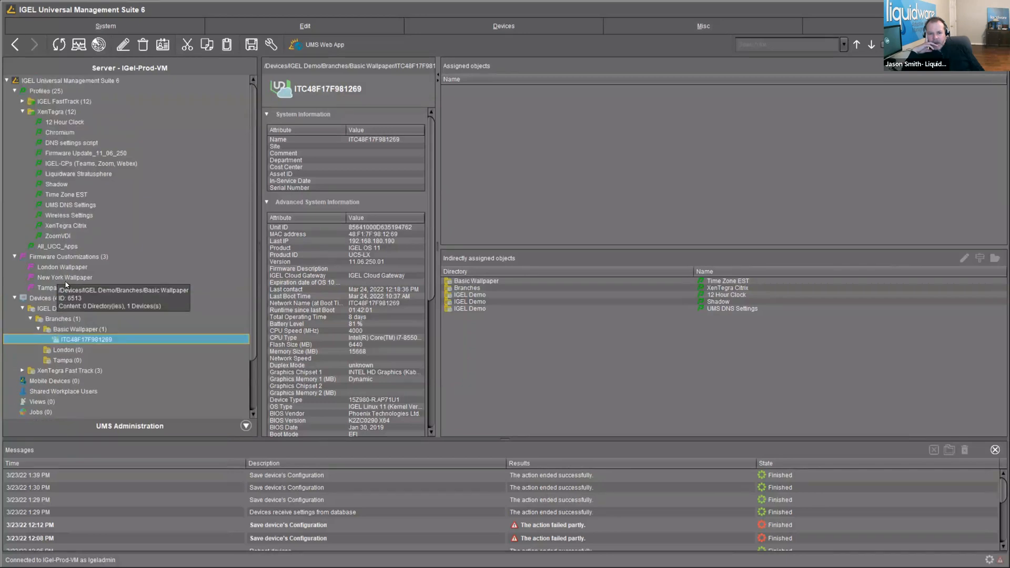
pyautogui.click(70, 114)
# Create a new profile named 'AD Login' in the XenTegra folder
pyautogui.rightClick(70, 116)
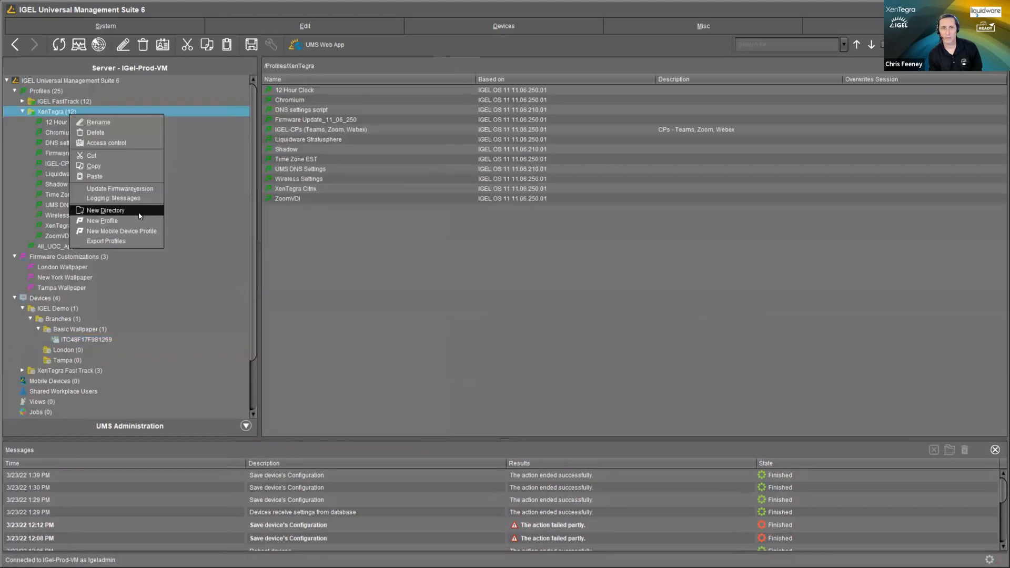
pyautogui.click(103, 221)
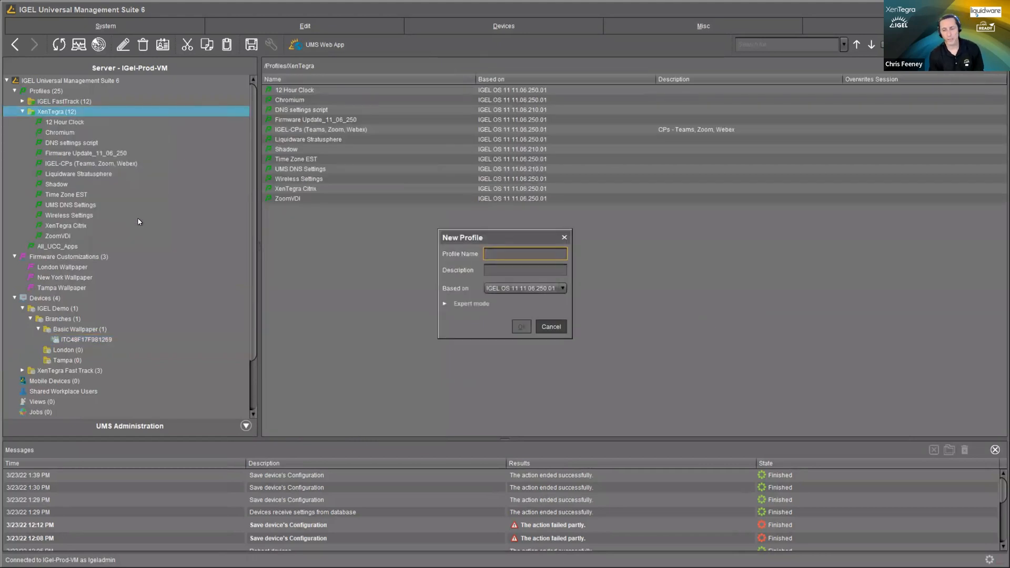
pyautogui.write('AD Login')
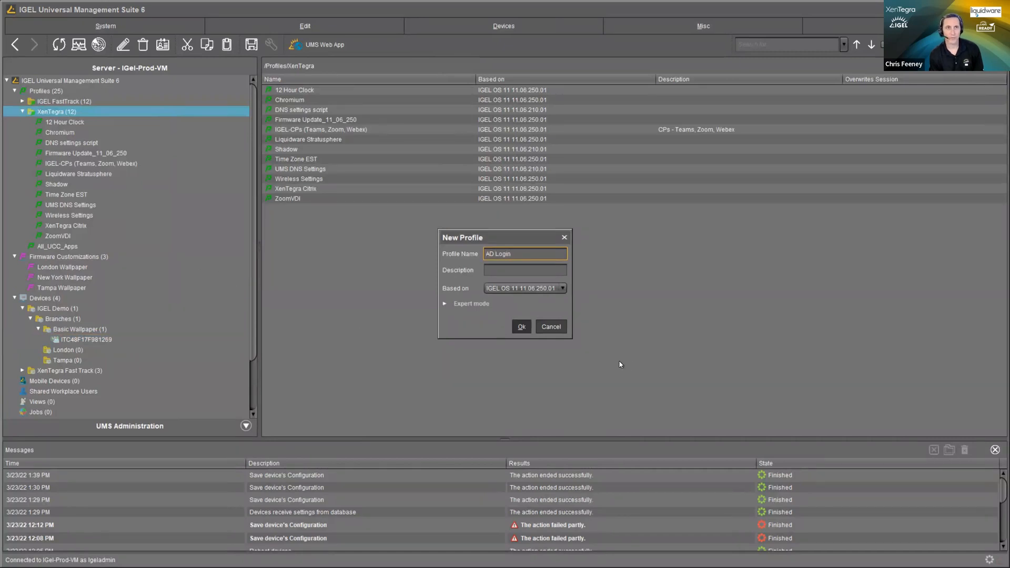
pyautogui.click(521, 327)
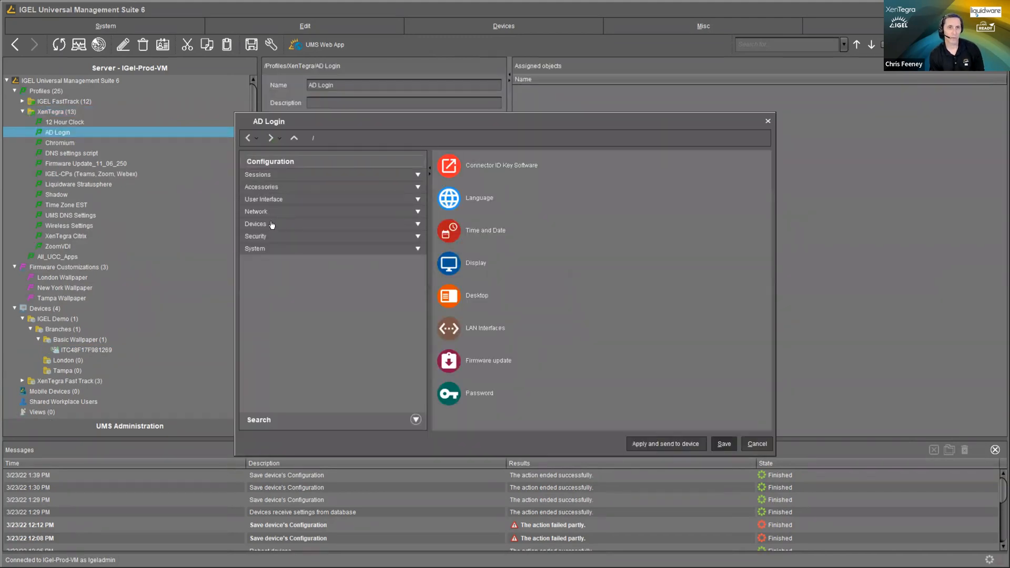
# Under Security > Logon > Active Directory/Kerberos, enable domain login with the Explicit login method
pyautogui.click(272, 236)
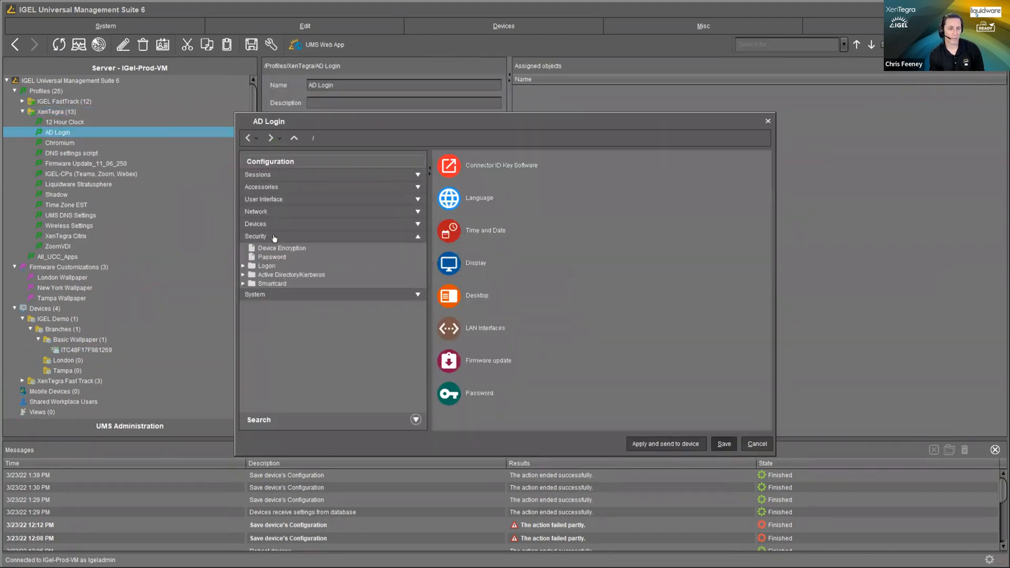
pyautogui.click(271, 274)
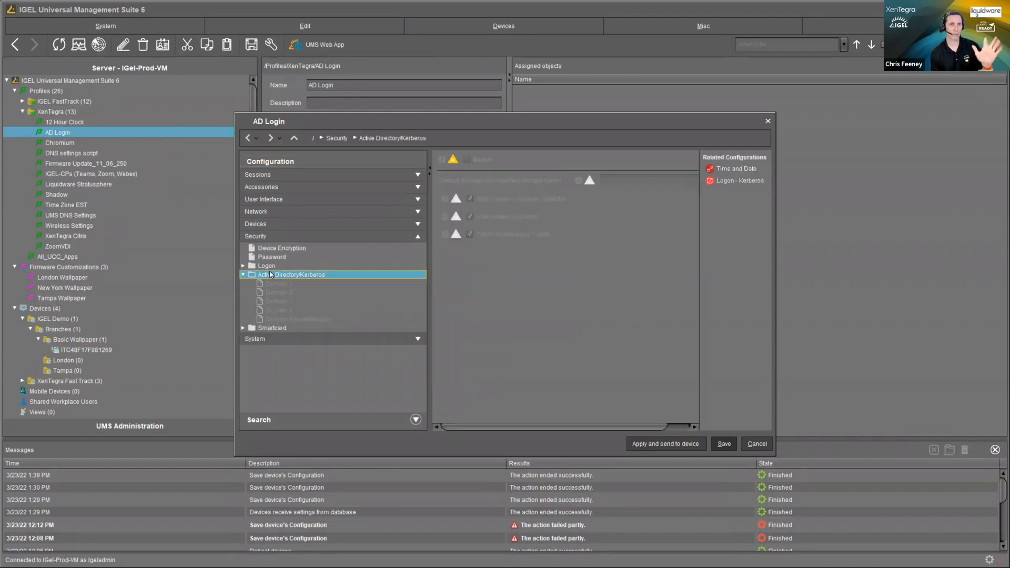
pyautogui.click(267, 267)
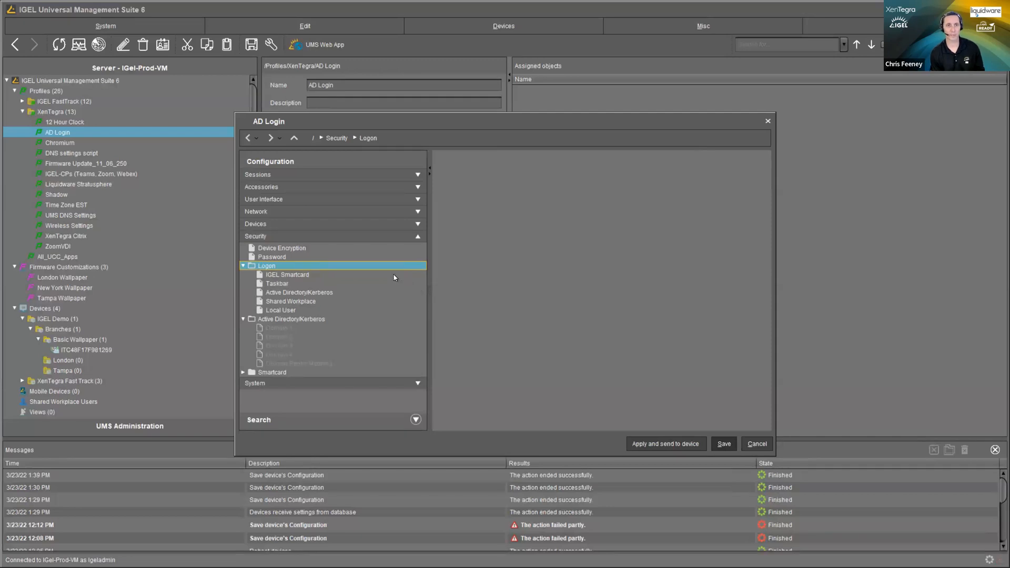
pyautogui.click(326, 293)
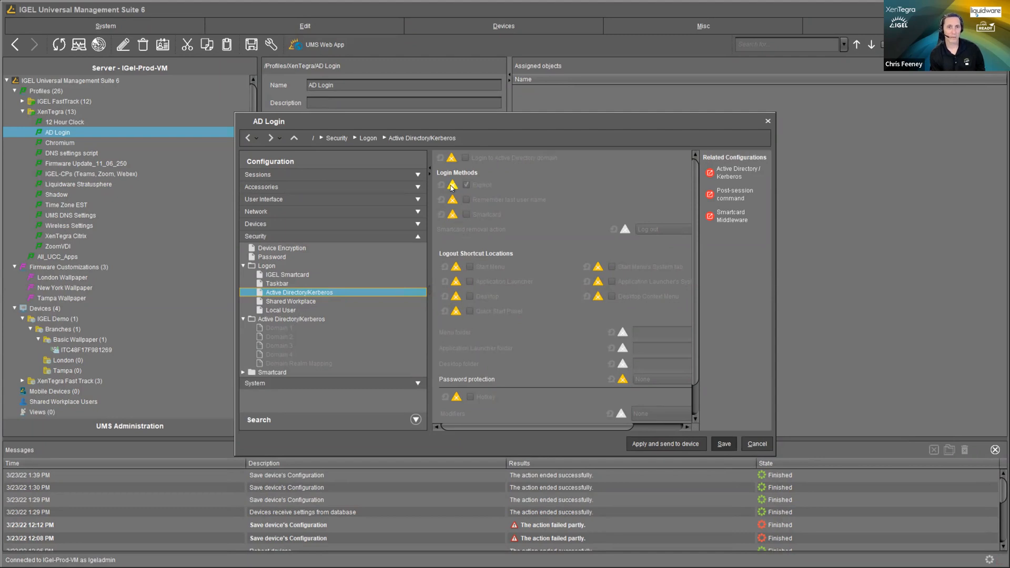
pyautogui.click(451, 158)
pyautogui.click(465, 158)
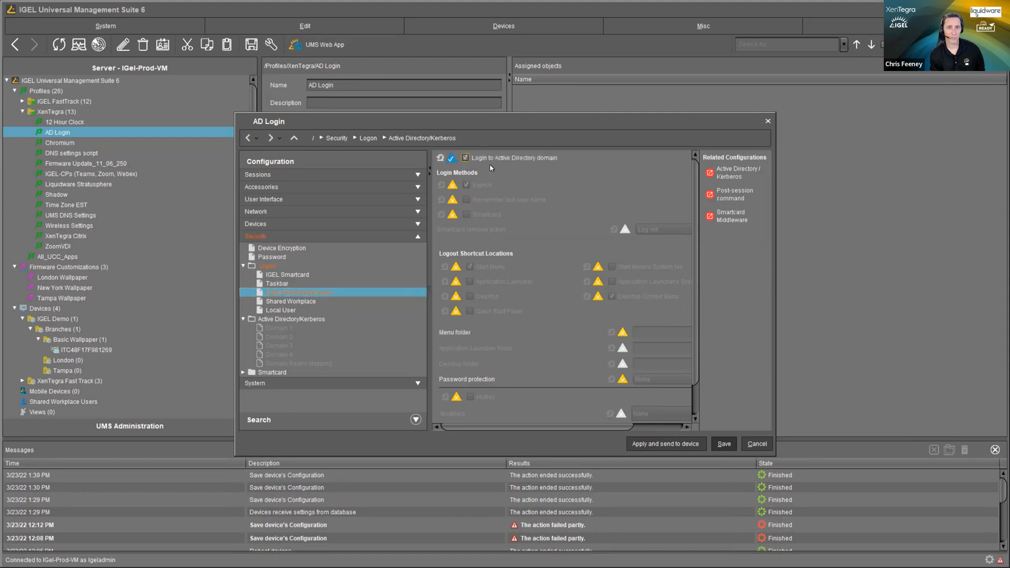
pyautogui.click(452, 185)
# Enable Active Directory/Kerberos with default domain AD.XENTEGRA.COM and save the profile
pyautogui.click(277, 319)
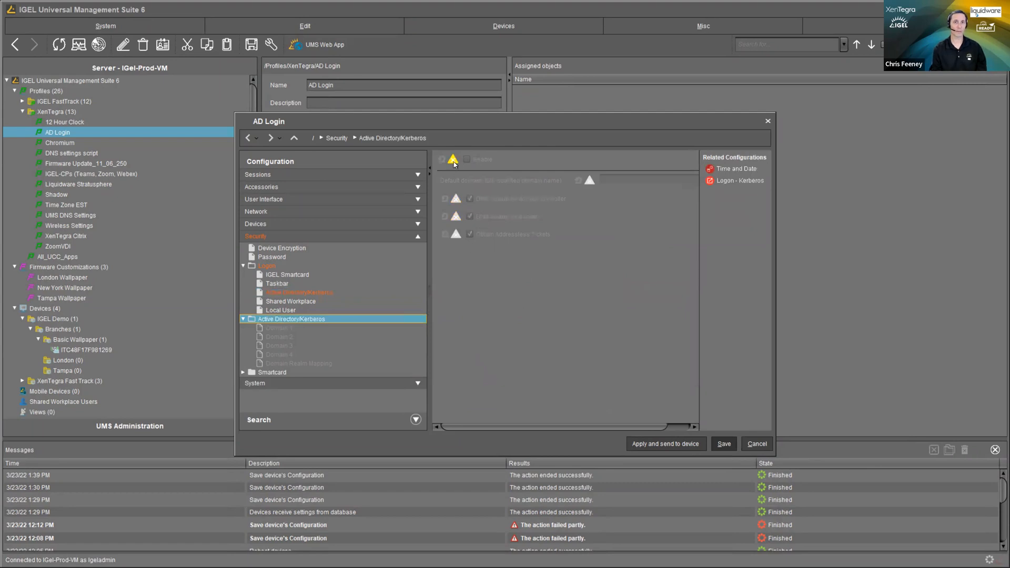
pyautogui.click(467, 160)
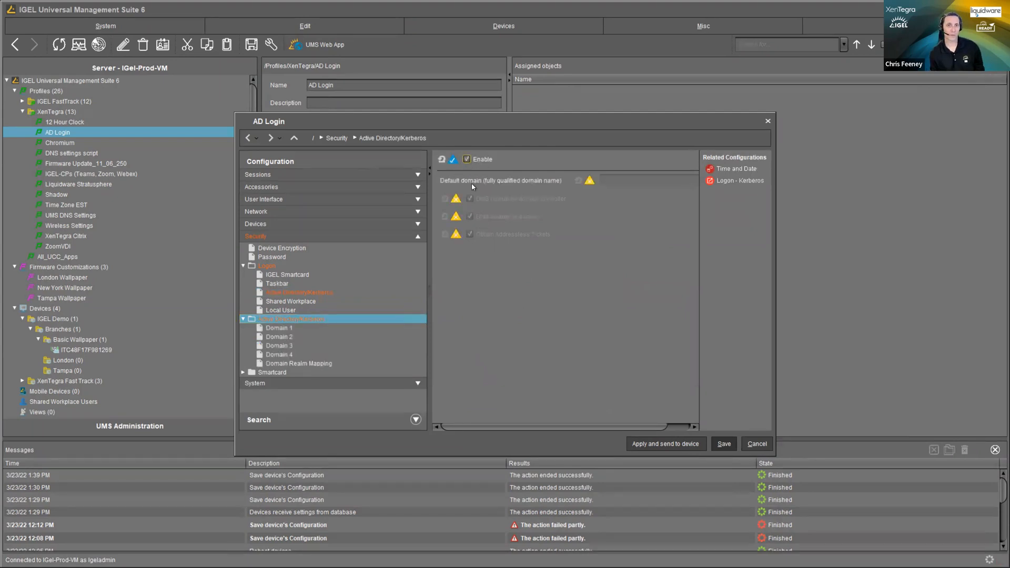
pyautogui.click(589, 180)
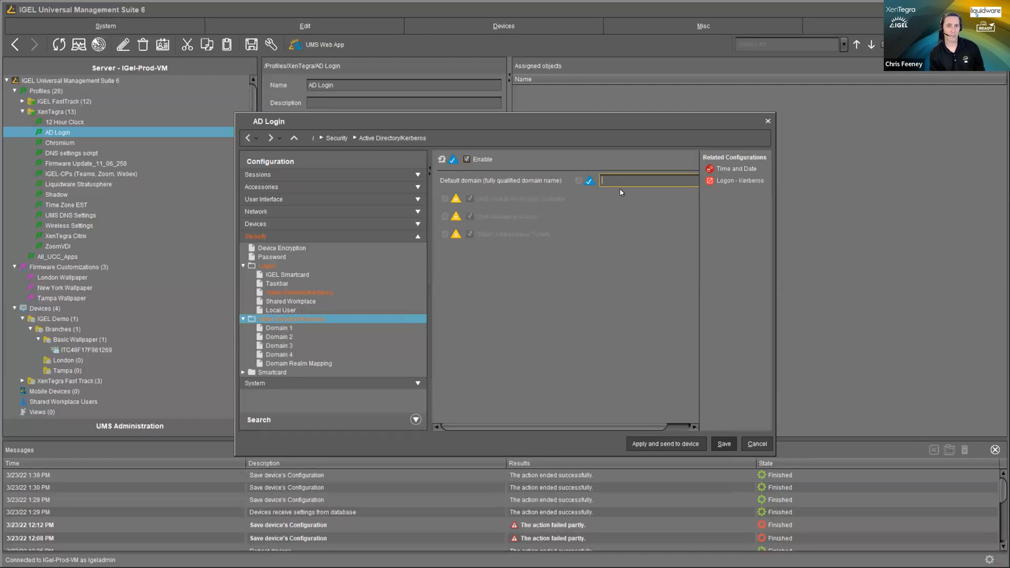
pyautogui.write('AD.XENTEGRA.COM')
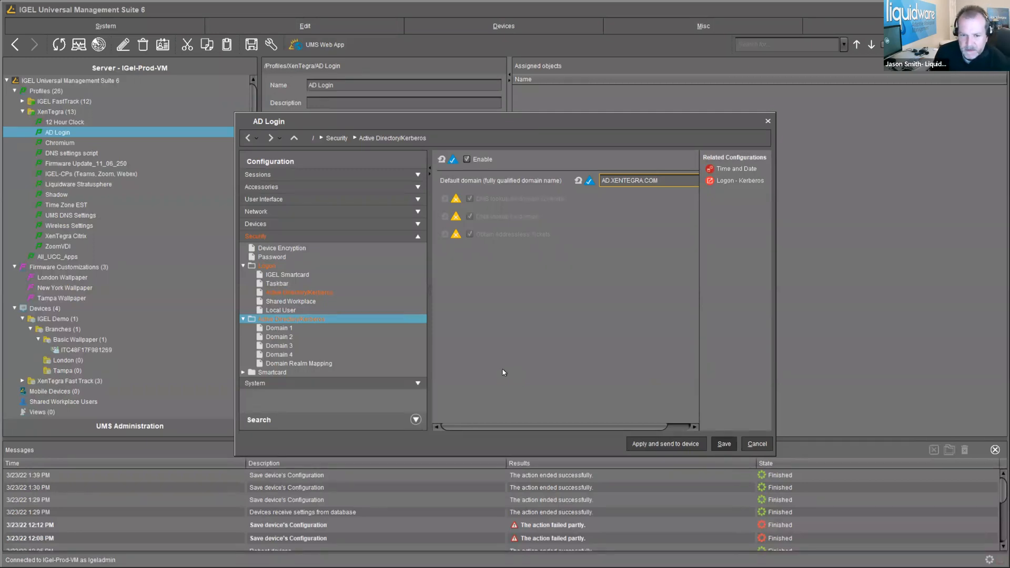
pyautogui.click(724, 444)
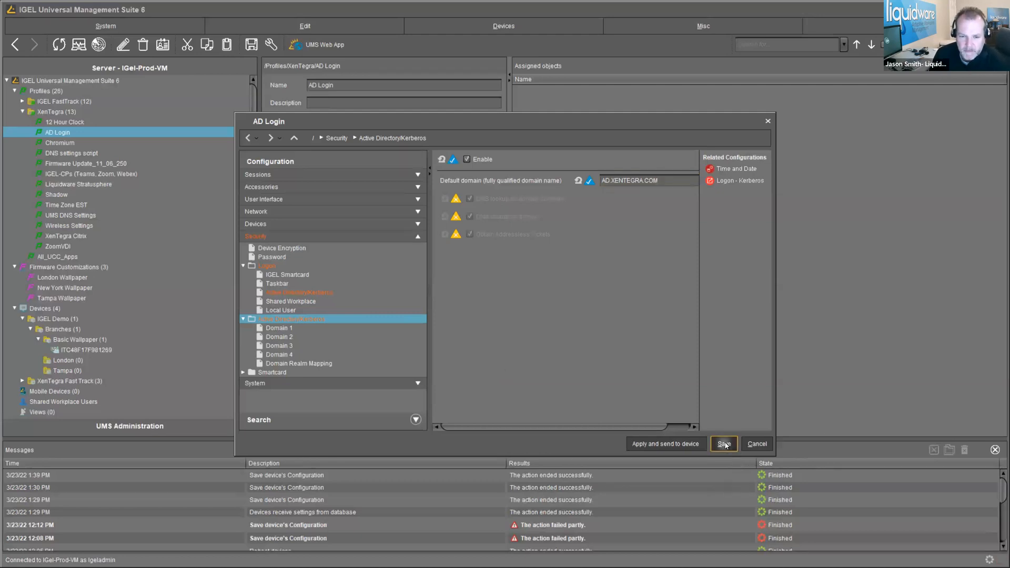
pyautogui.click(725, 444)
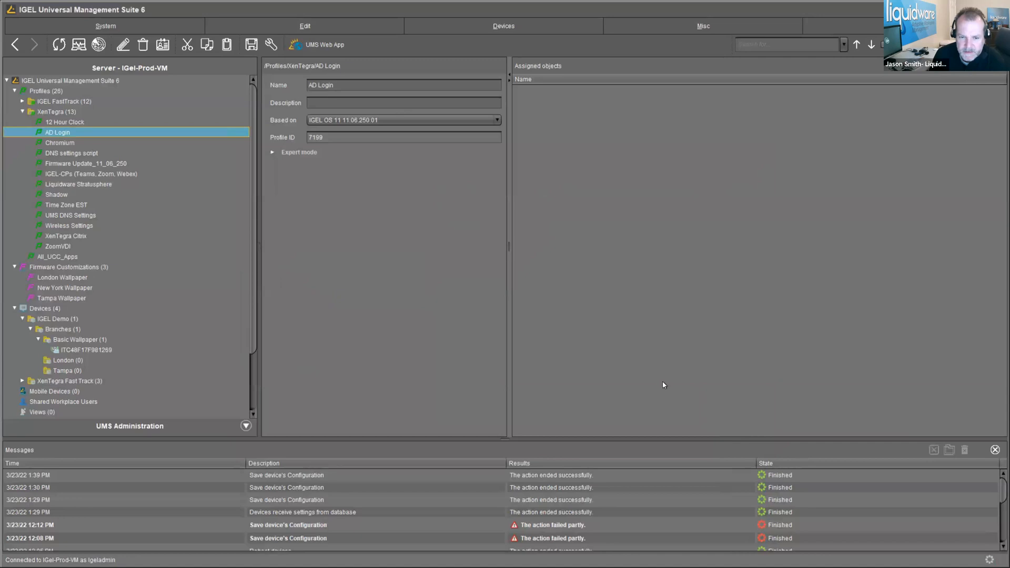
# Show device ITC48F17F981269's details, widen its info table, and expand User Login History
pyautogui.click(95, 350)
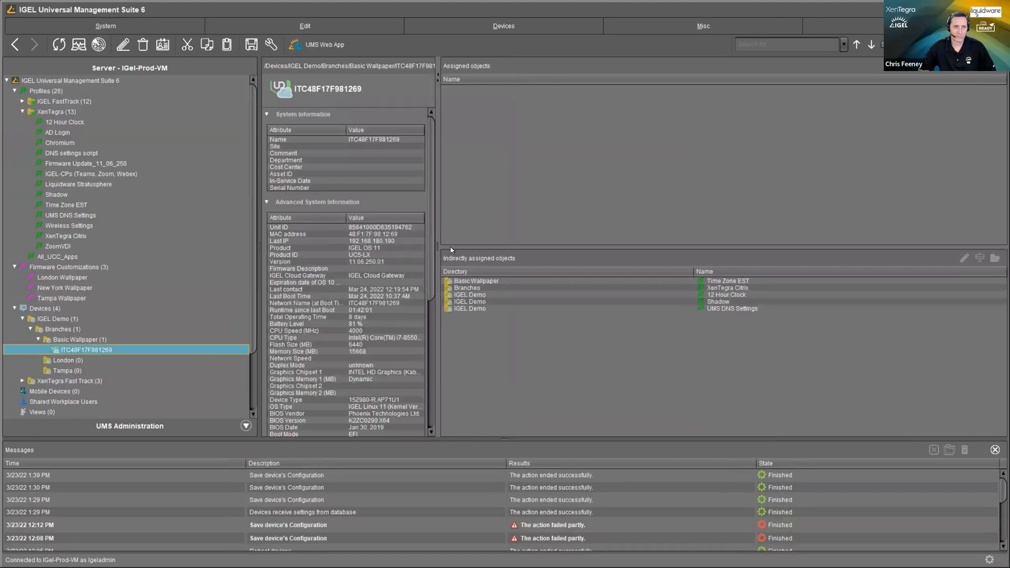
pyautogui.moveTo(437, 249); pyautogui.dragTo(568, 271)
pyautogui.scroll(-2, 564, 290)
pyautogui.scroll(-6, 562, 290)
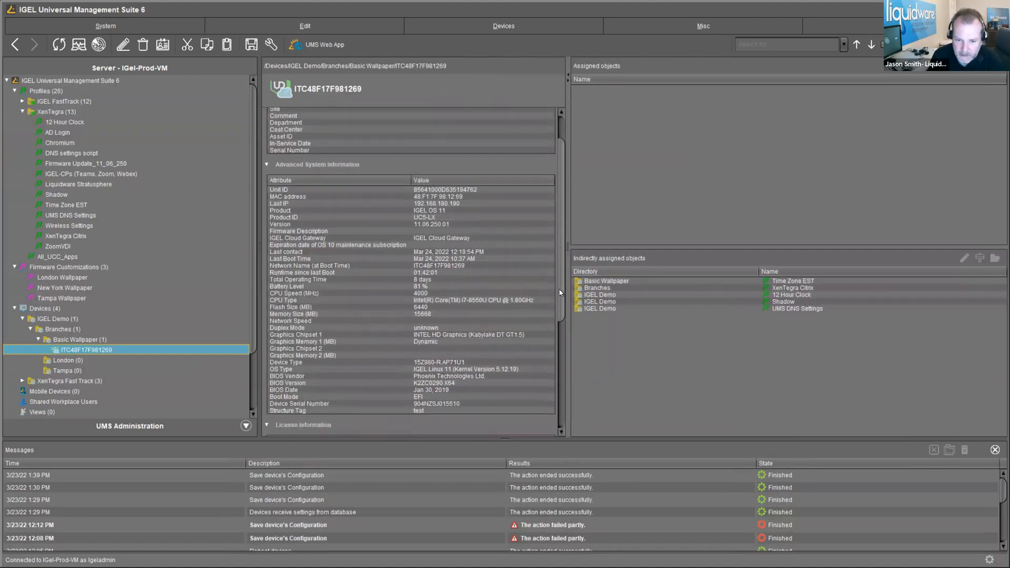
pyautogui.scroll(-4, 575, 368)
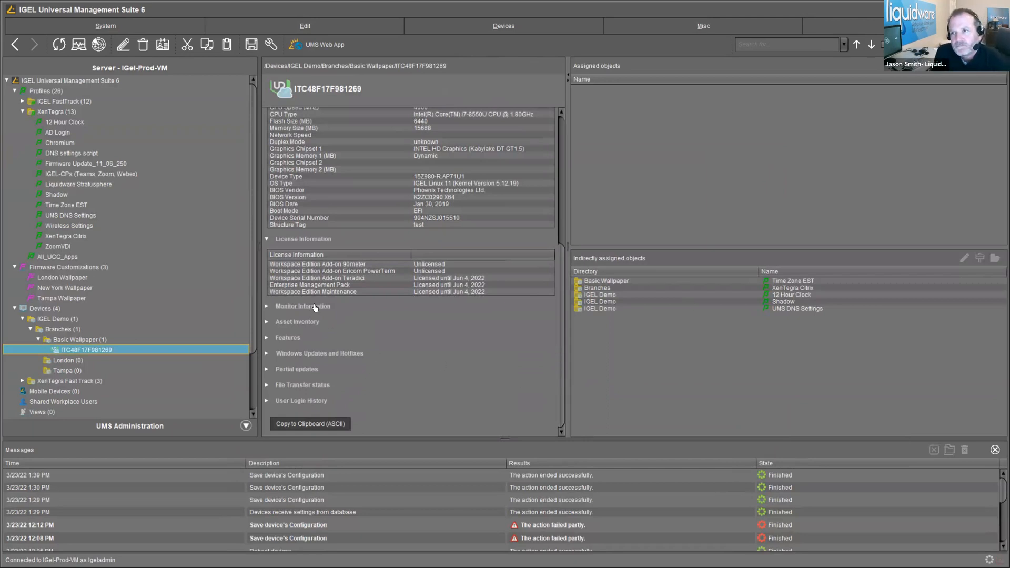
pyautogui.click(310, 406)
pyautogui.scroll(-2, 479, 372)
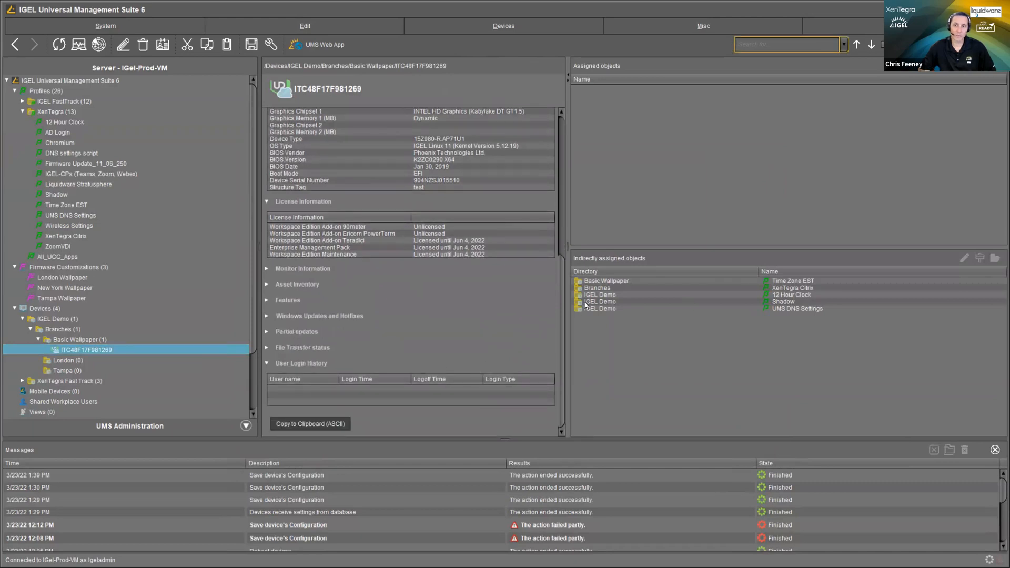
pyautogui.moveTo(577, 285)
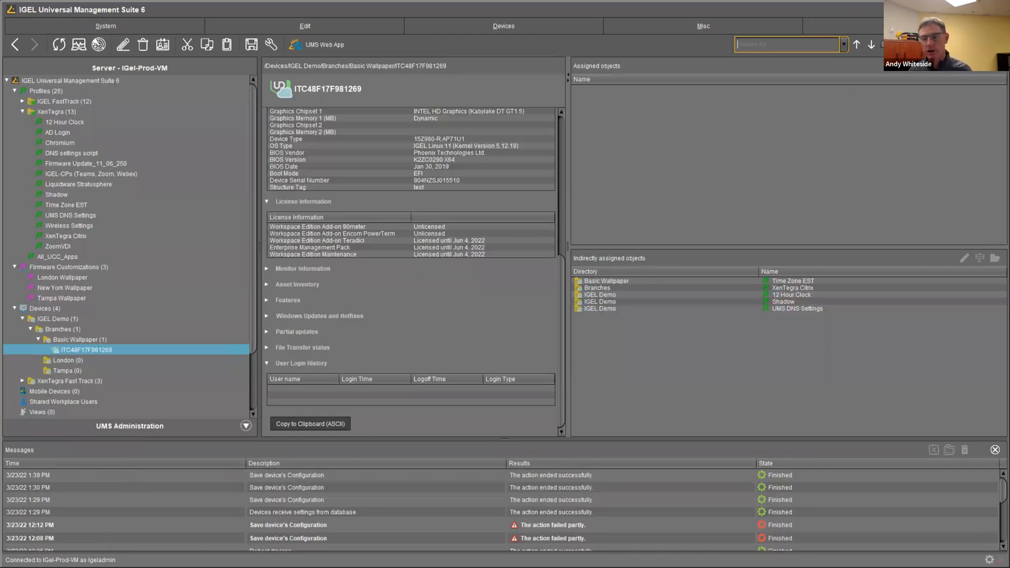
# Restore the UMS console from full screen and scroll ITC48F17F981269's System Information back to the top
pyautogui.click(974, 10)
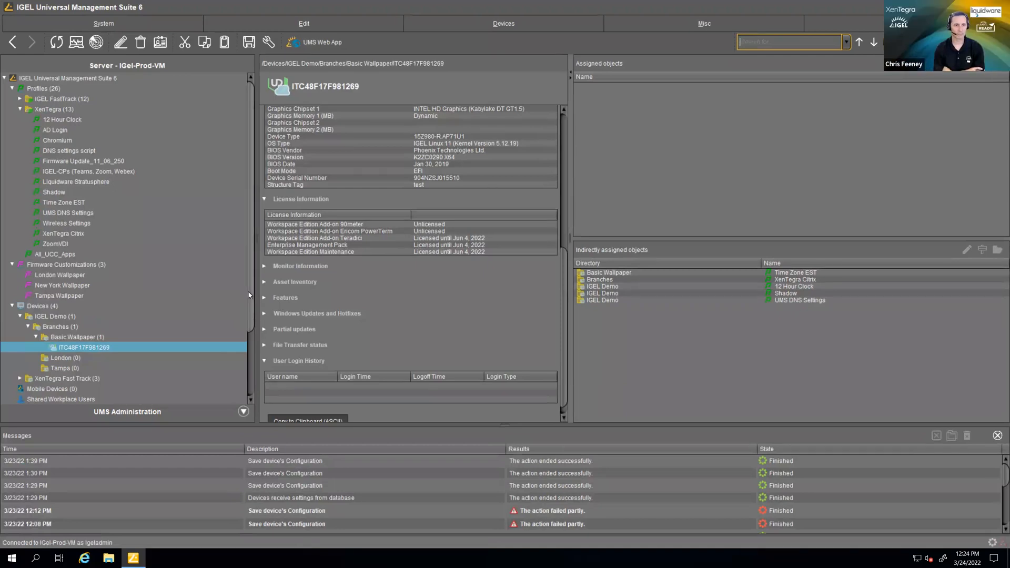
pyautogui.moveTo(567, 296); pyautogui.dragTo(566, 150)
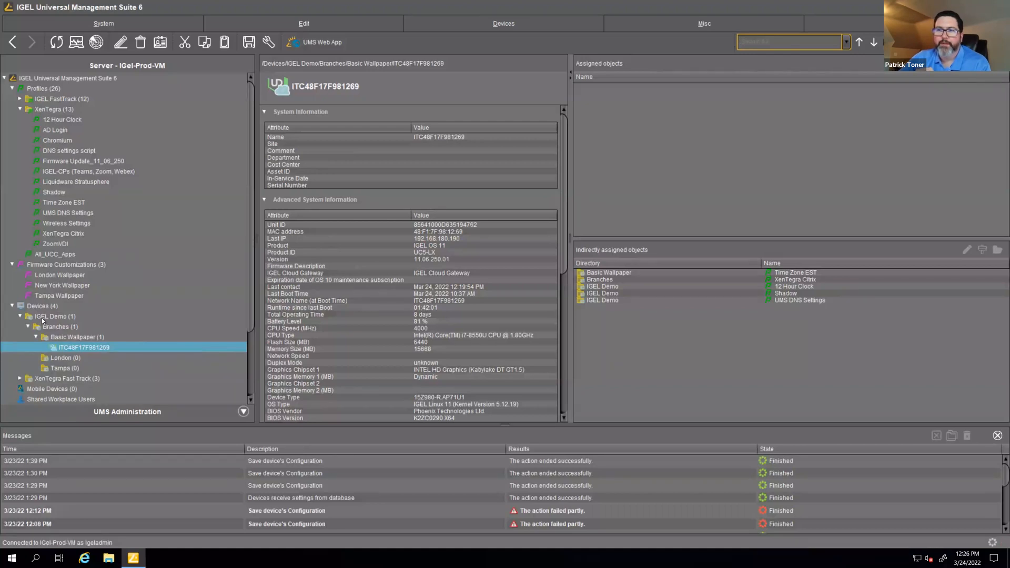
pyautogui.rightClick(75, 350)
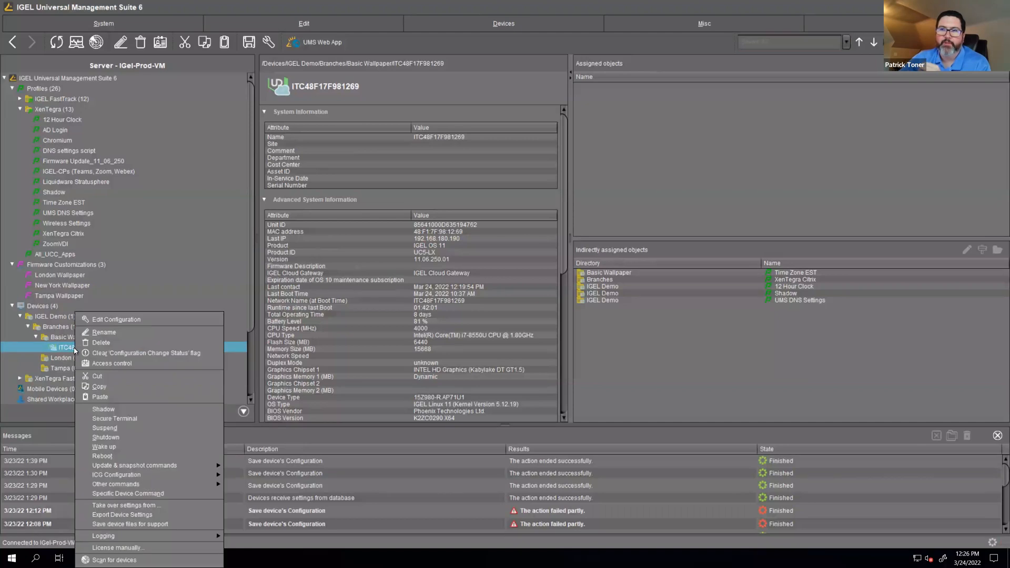
# Shadow ITC48F17F981269 over VNC, move the viewer aside, and show the Basic Wallpaper folder
pyautogui.click(116, 410)
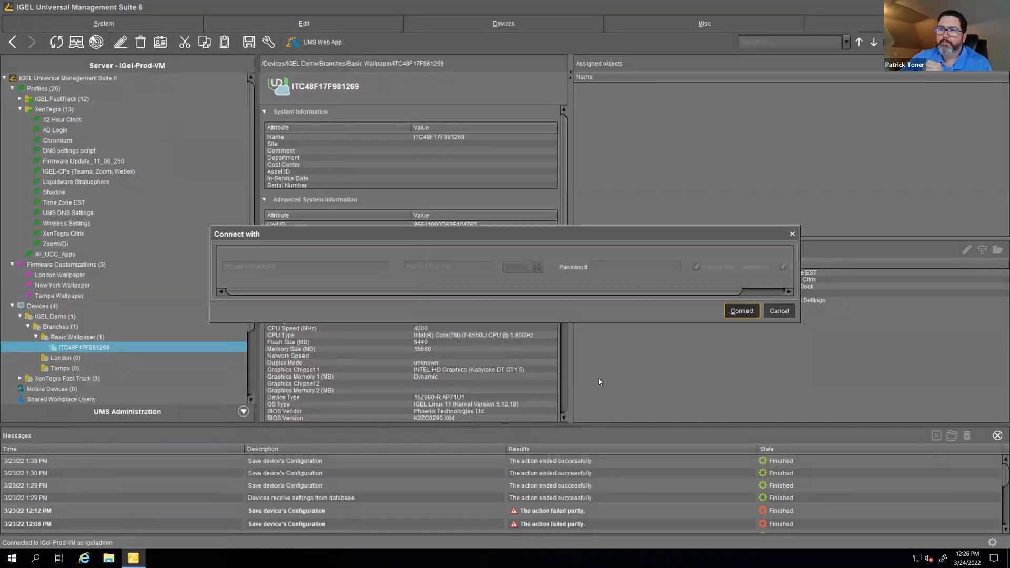
pyautogui.click(739, 311)
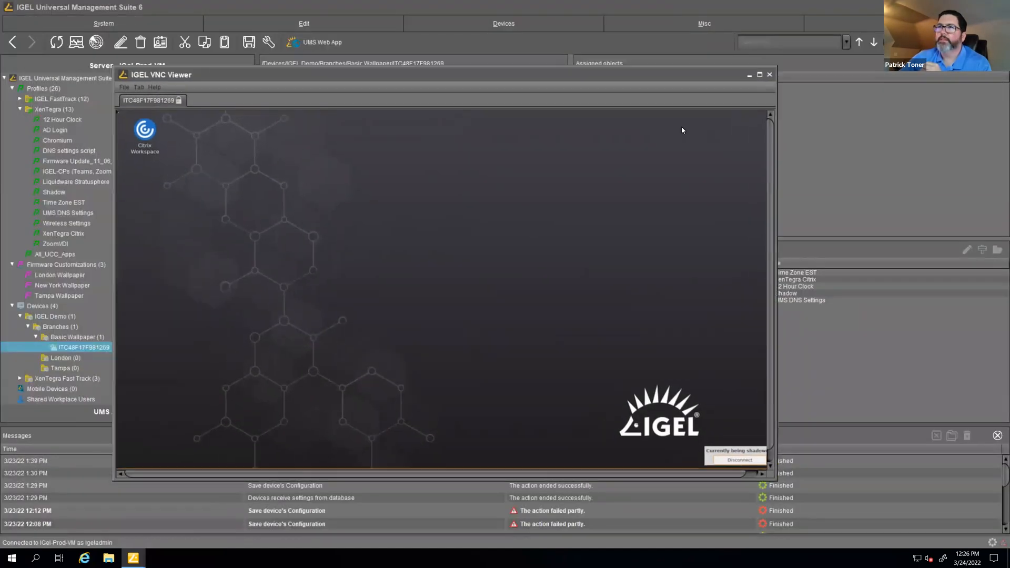
pyautogui.moveTo(537, 79); pyautogui.dragTo(716, 94)
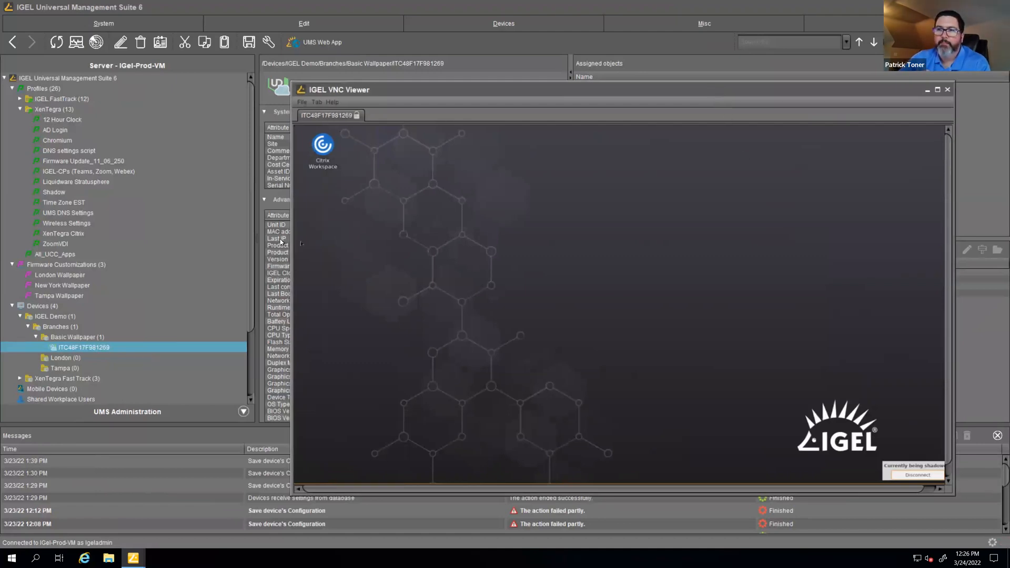
pyautogui.click(84, 338)
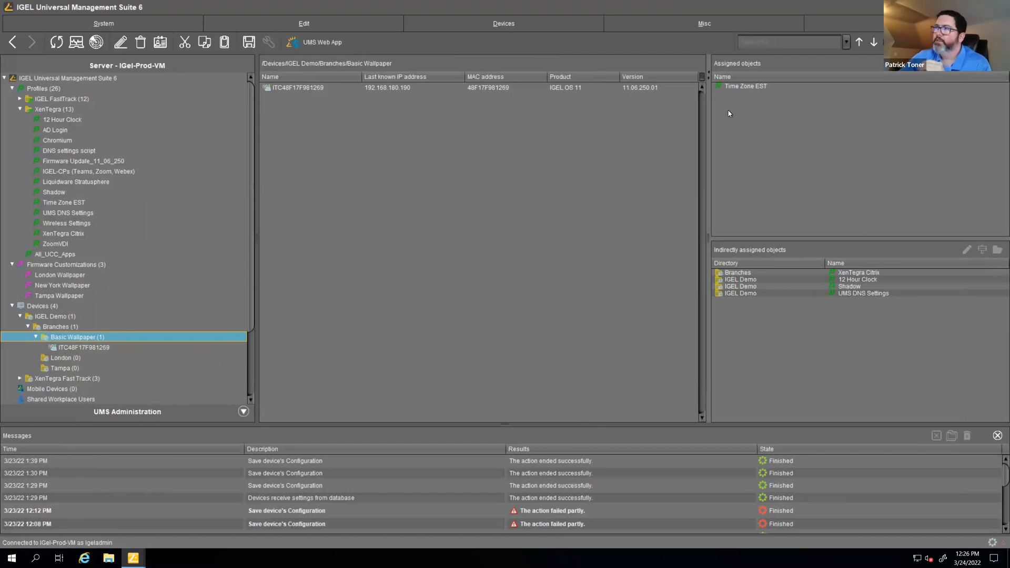
# Review the assigned Time Zone EST profile and the inherited UMS DNS Settings and Shadow profiles
pyautogui.click(753, 90)
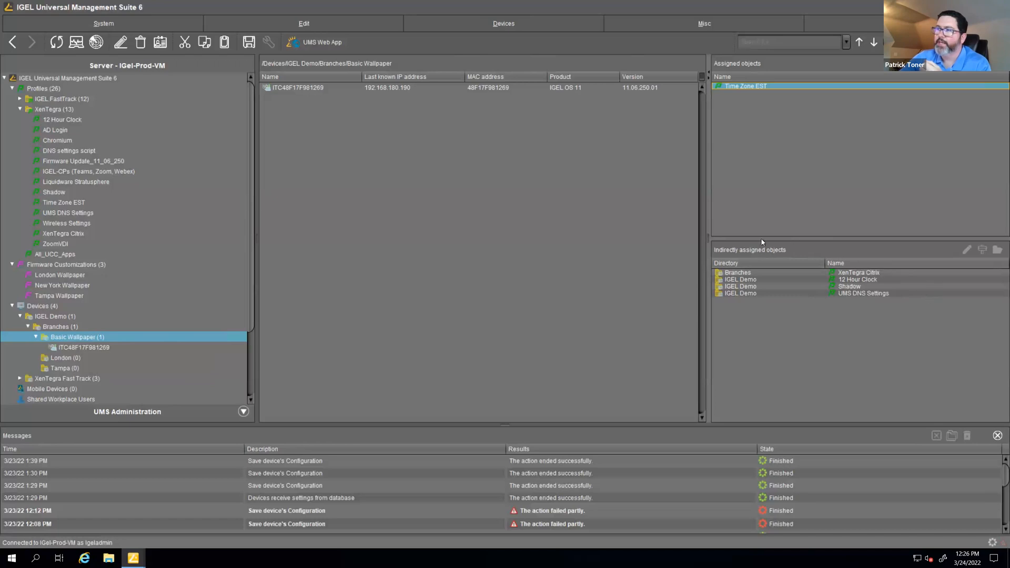
pyautogui.click(863, 295)
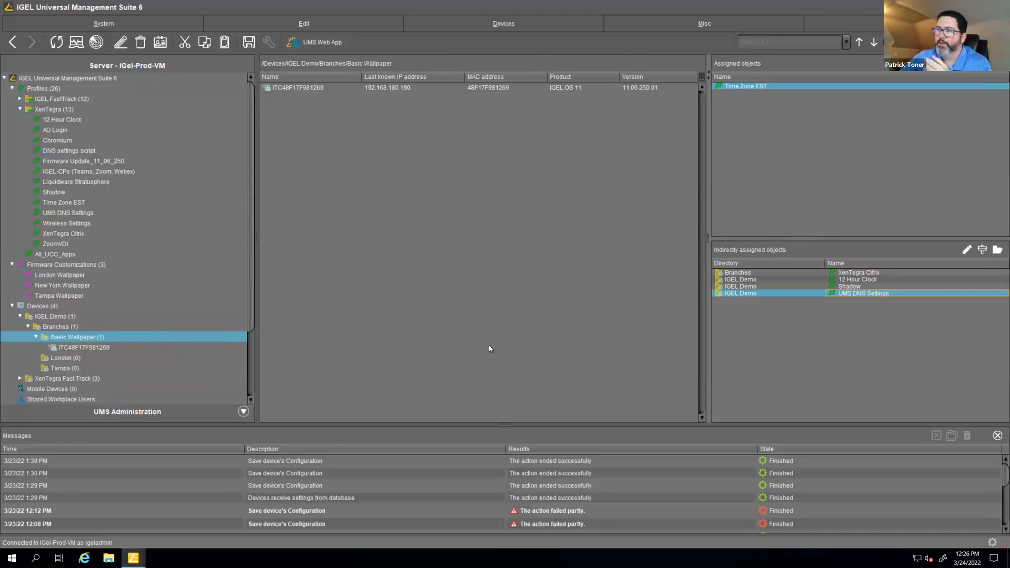
pyautogui.click(862, 289)
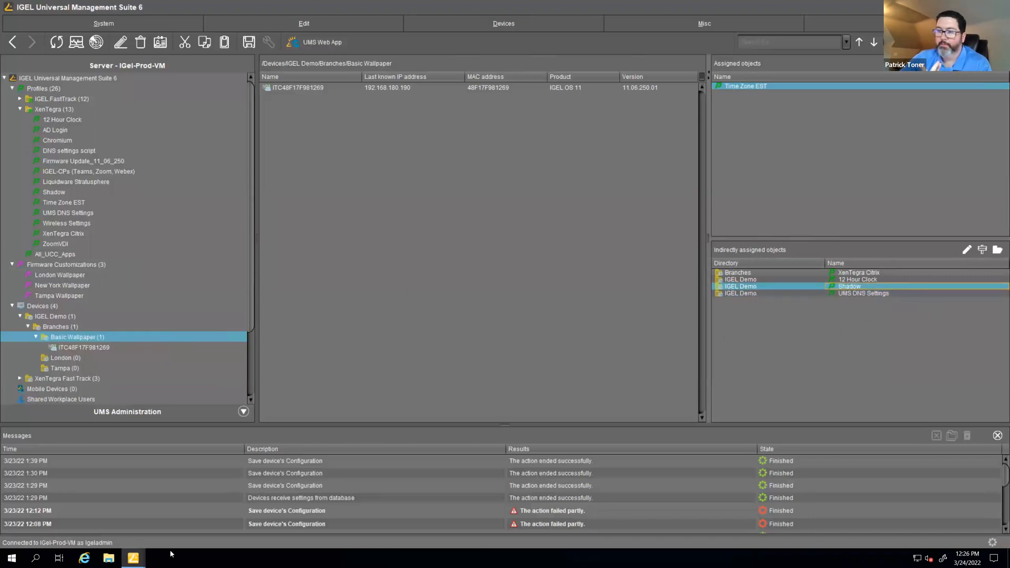
# Check the VNC shadow window, review XenTegra Citrix, and select the Branches folder
pyautogui.moveTo(133, 559)
pyautogui.click(184, 528)
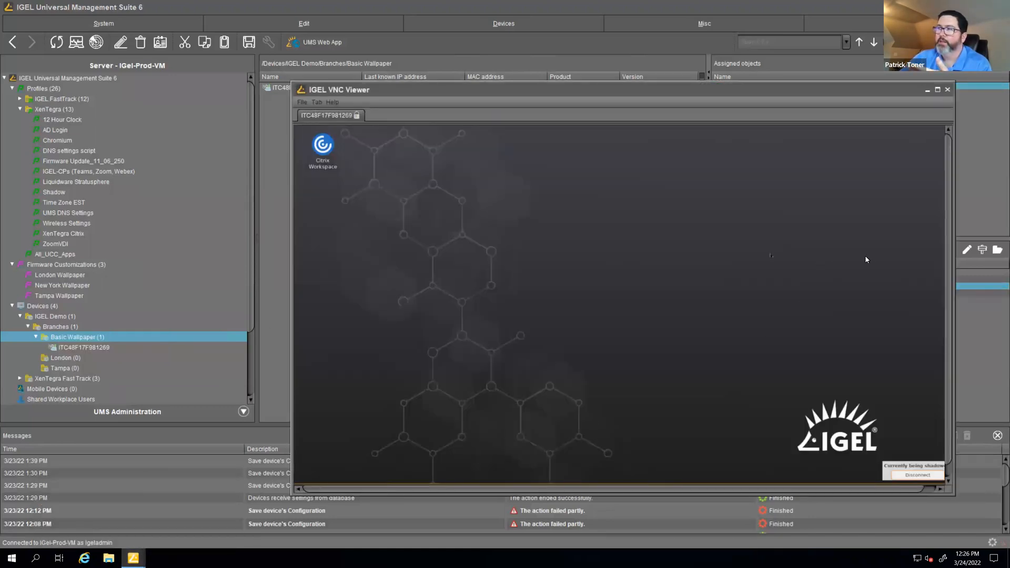
pyautogui.click(980, 334)
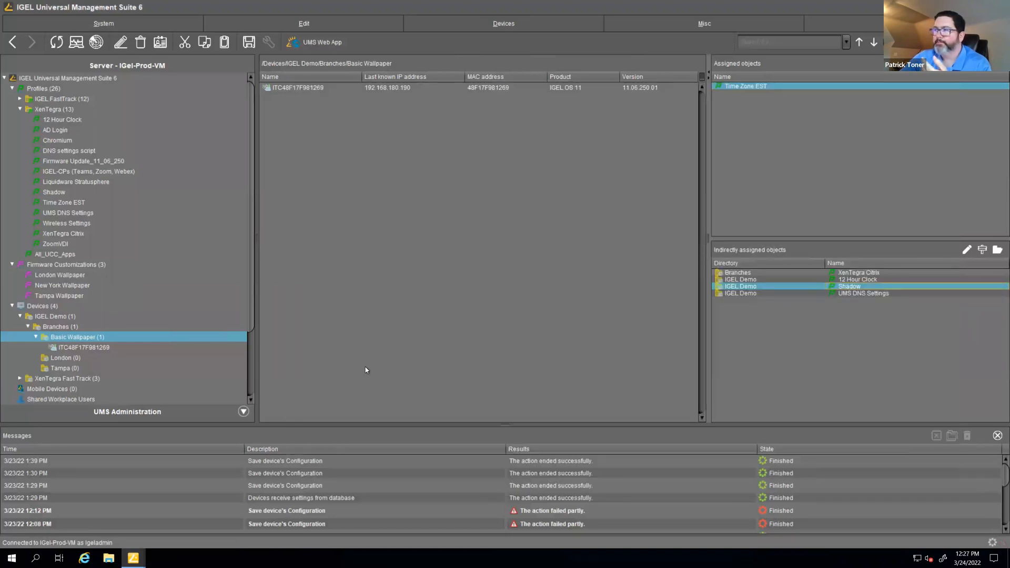
pyautogui.click(866, 274)
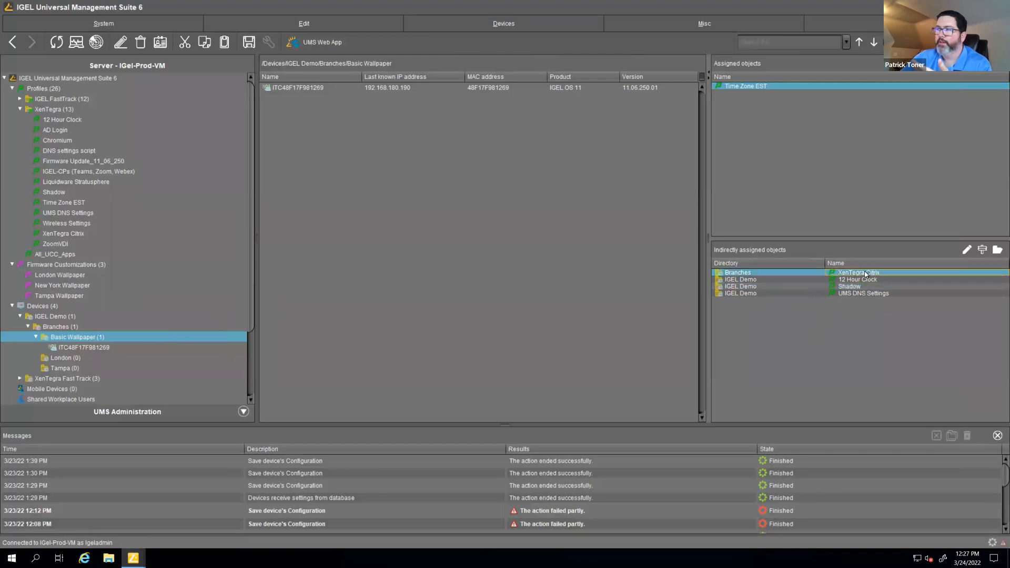
pyautogui.click(56, 327)
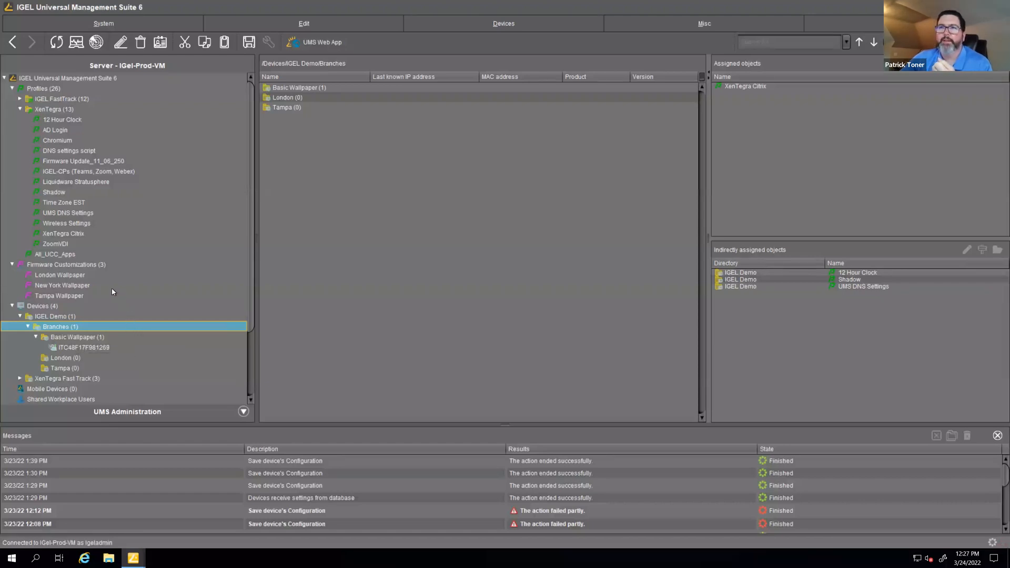
# In Liquidware Stratusphere's Connector ID Key Software settings, activate the machine group and user group settings
pyautogui.click(72, 183)
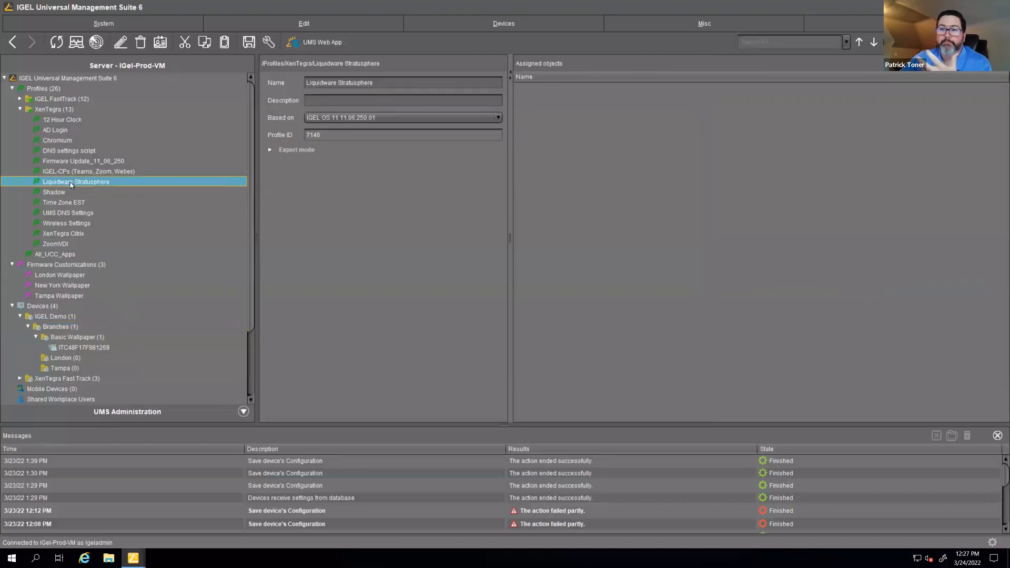
pyautogui.rightClick(71, 183)
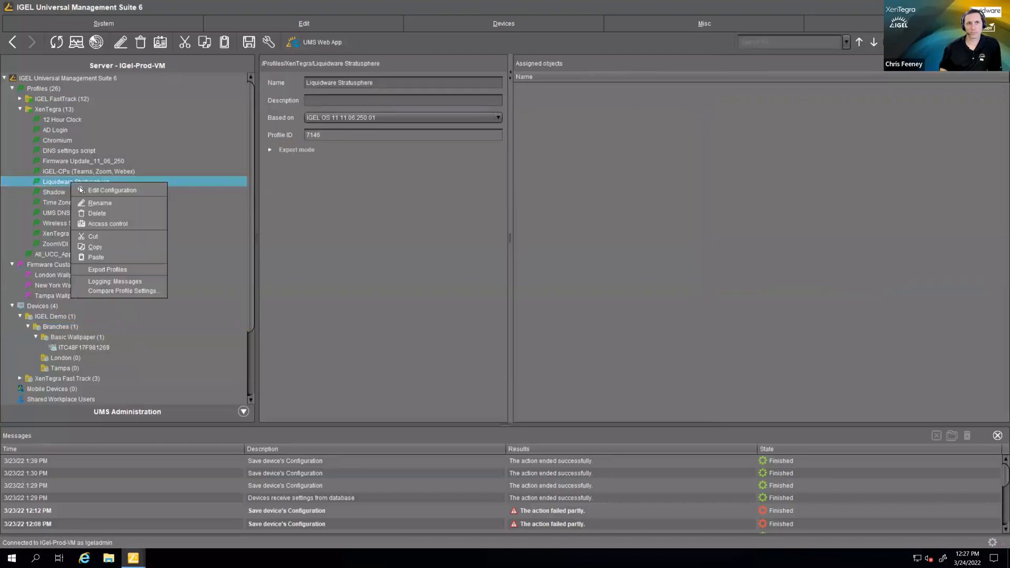
pyautogui.click(89, 192)
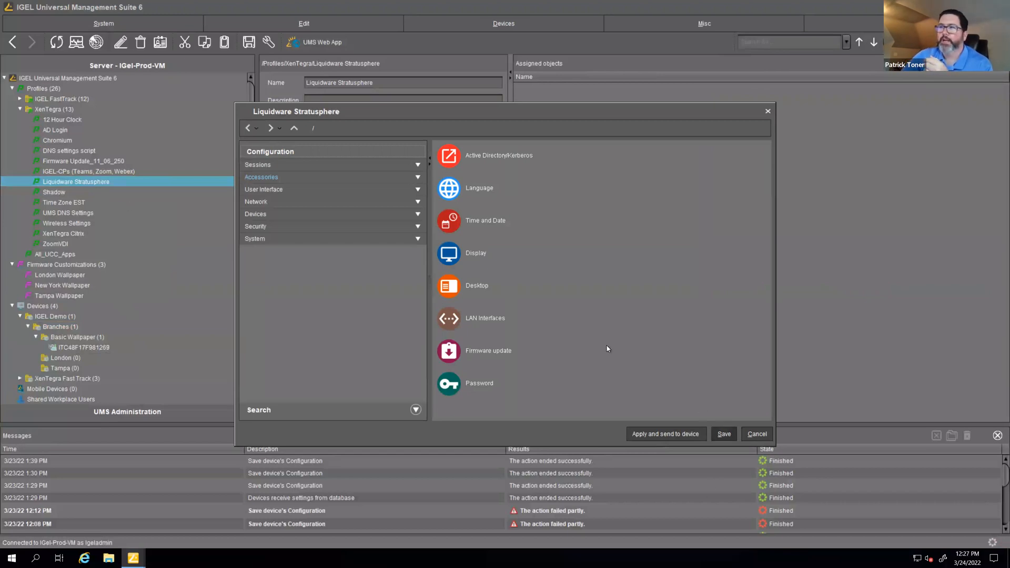
pyautogui.click(274, 179)
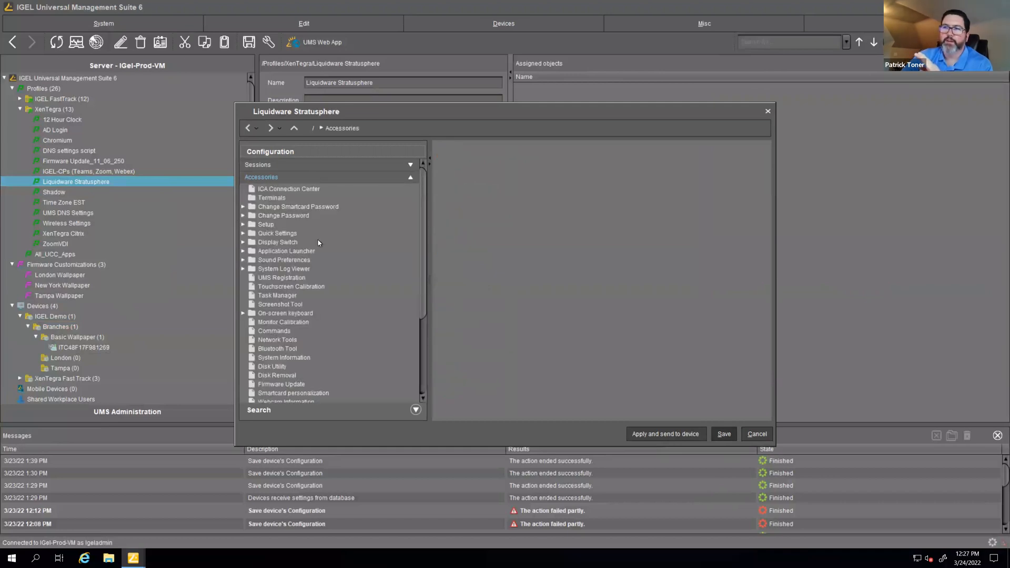
pyautogui.scroll(-5, 318, 242)
pyautogui.click(298, 319)
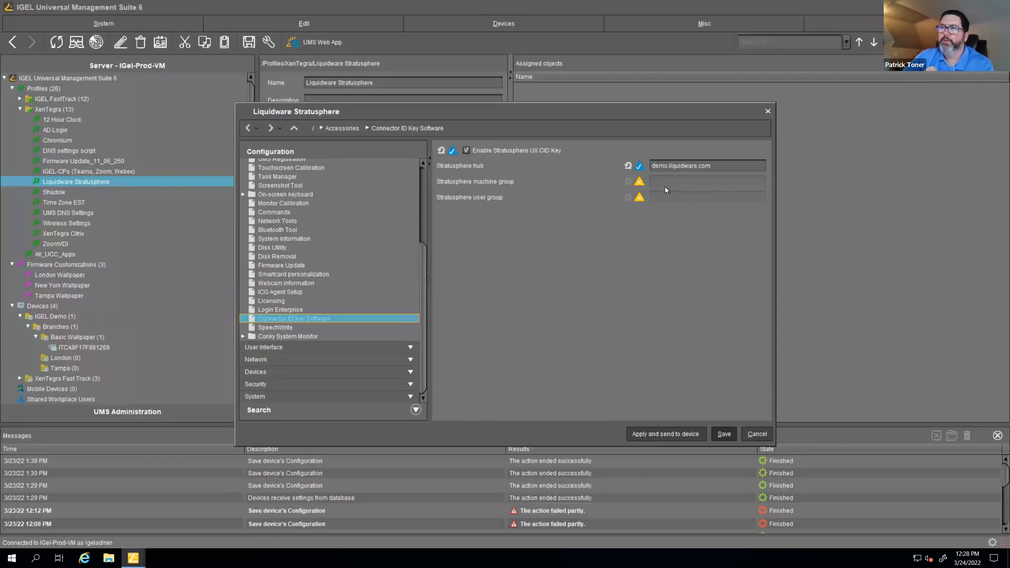
pyautogui.click(639, 182)
pyautogui.click(640, 198)
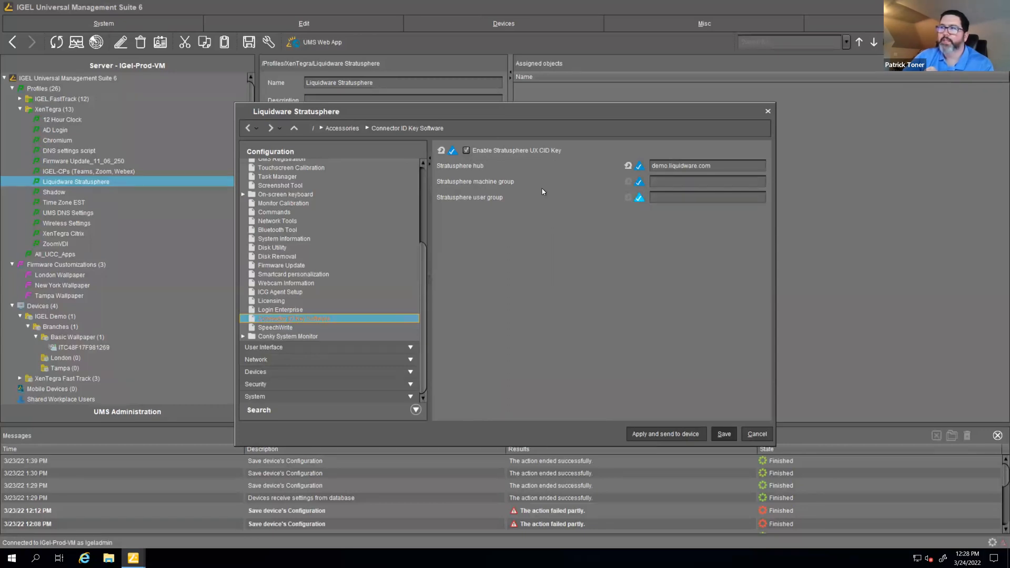
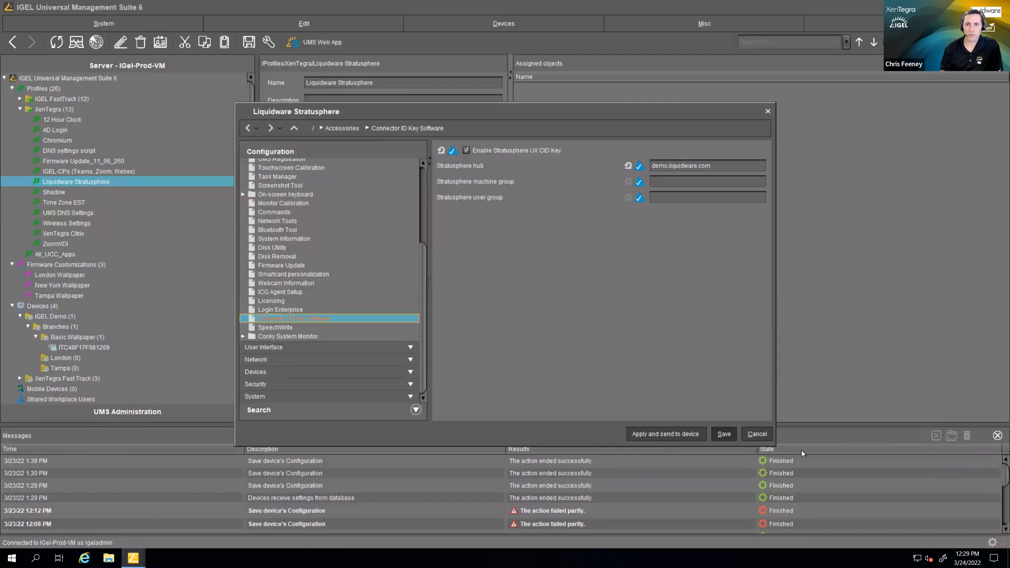
# Discard the unsaved Liquidware Stratusphere edits and return to the Basic Wallpaper folder
pyautogui.click(769, 437)
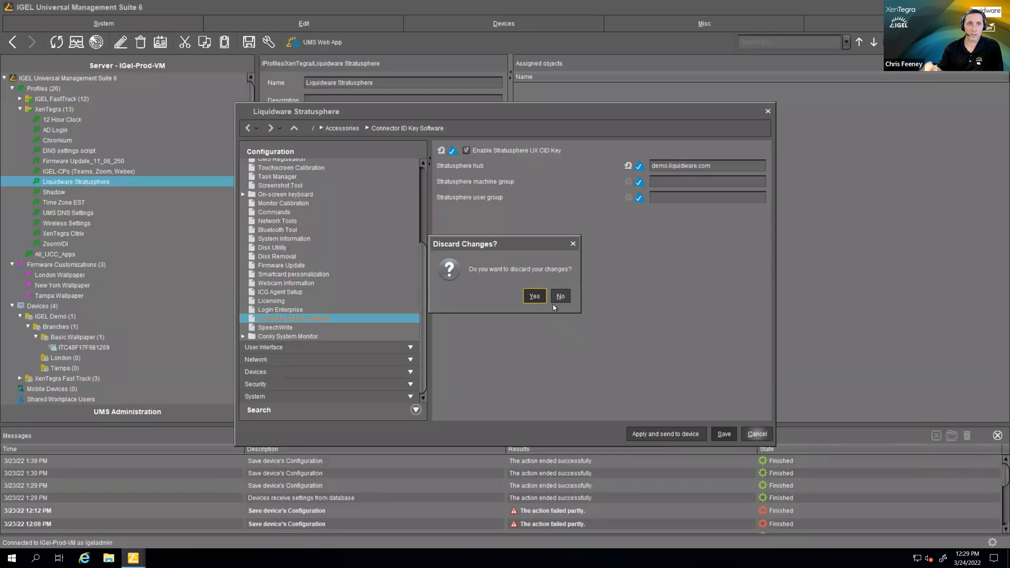
pyautogui.click(534, 296)
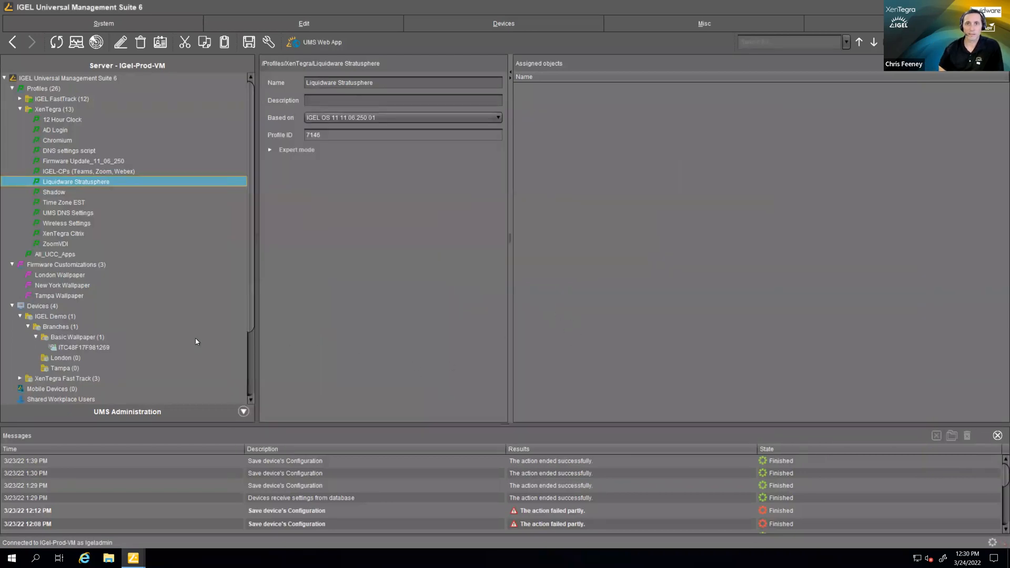
pyautogui.click(88, 339)
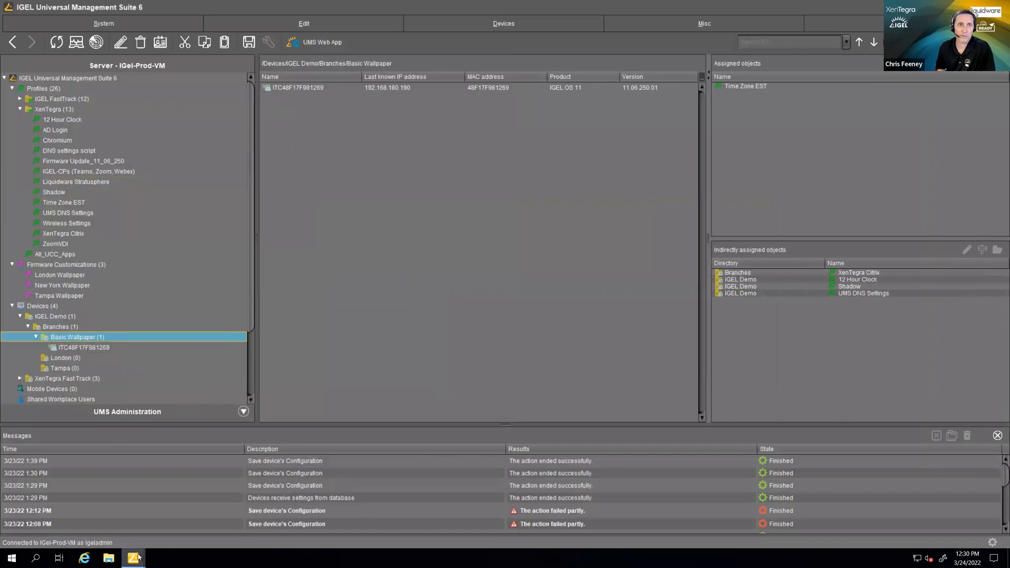
# Check the shadowed desktop, which shows only Citrix Workspace, then select the Liquidware Stratusphere profile
pyautogui.moveTo(136, 556)
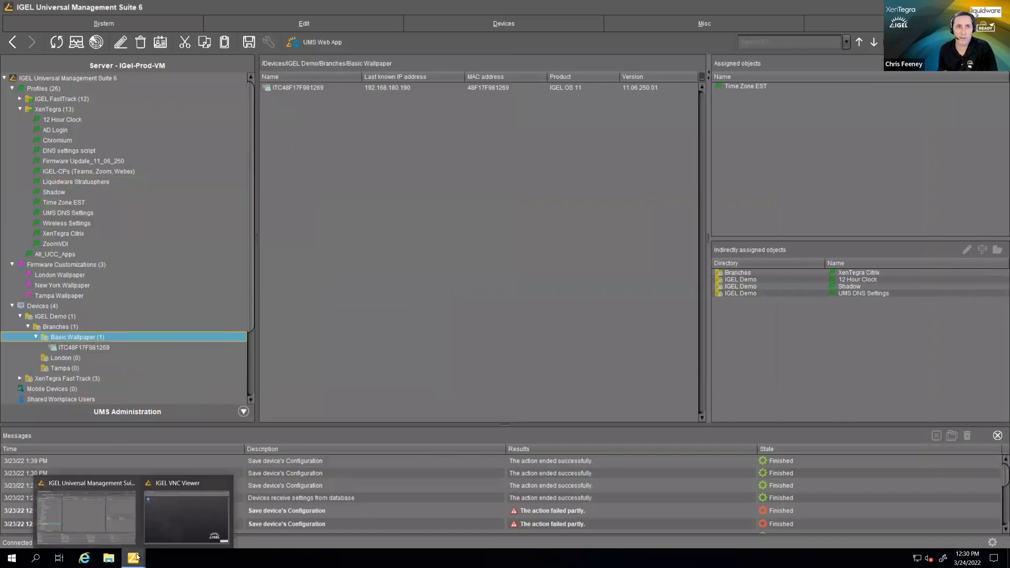
pyautogui.click(163, 530)
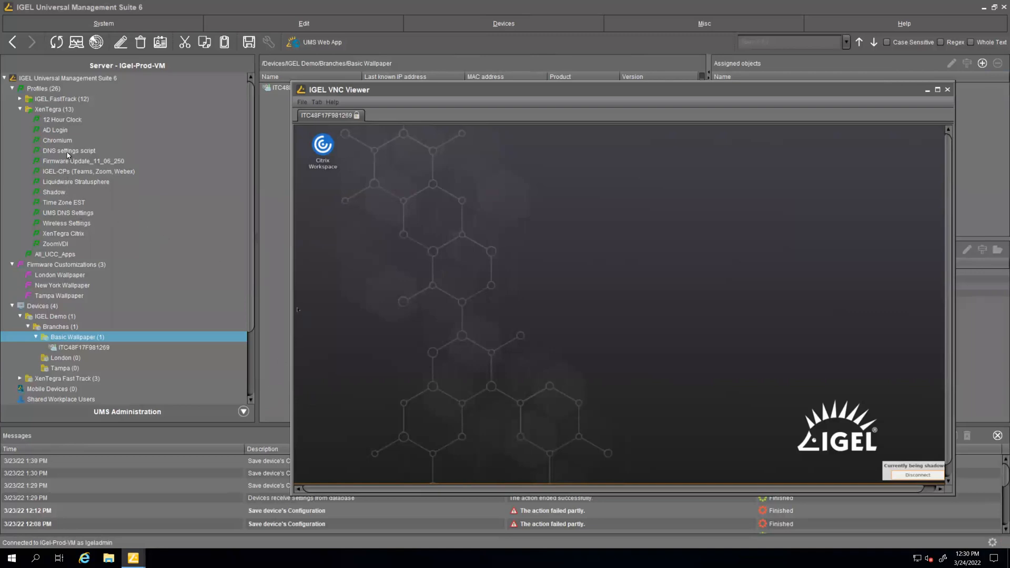
pyautogui.click(79, 182)
# Review the Stratusphere profile's Accessories > Connector ID Key Software settings (hub demo.liquidware.com)
pyautogui.rightClick(88, 188)
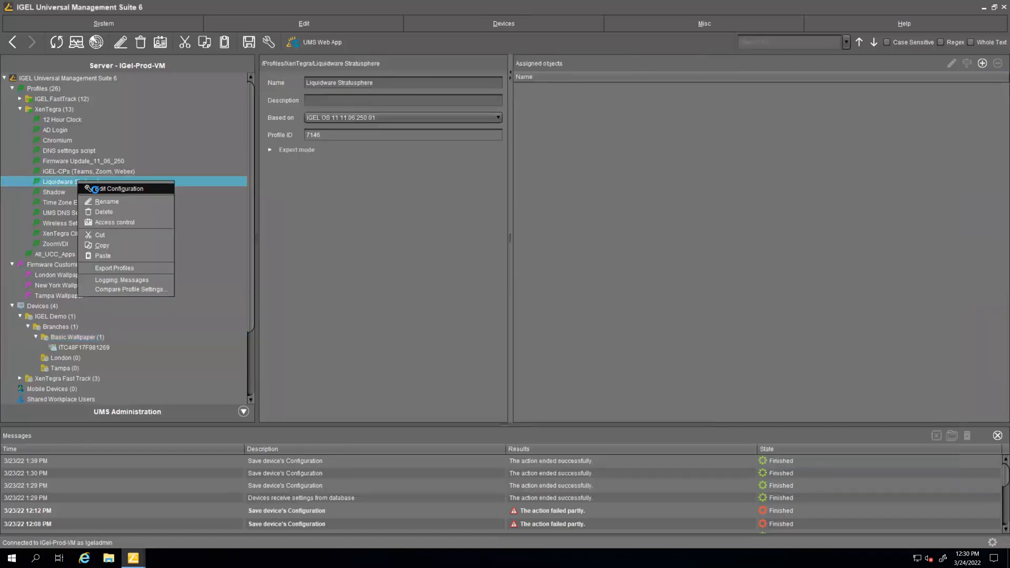
pyautogui.click(95, 189)
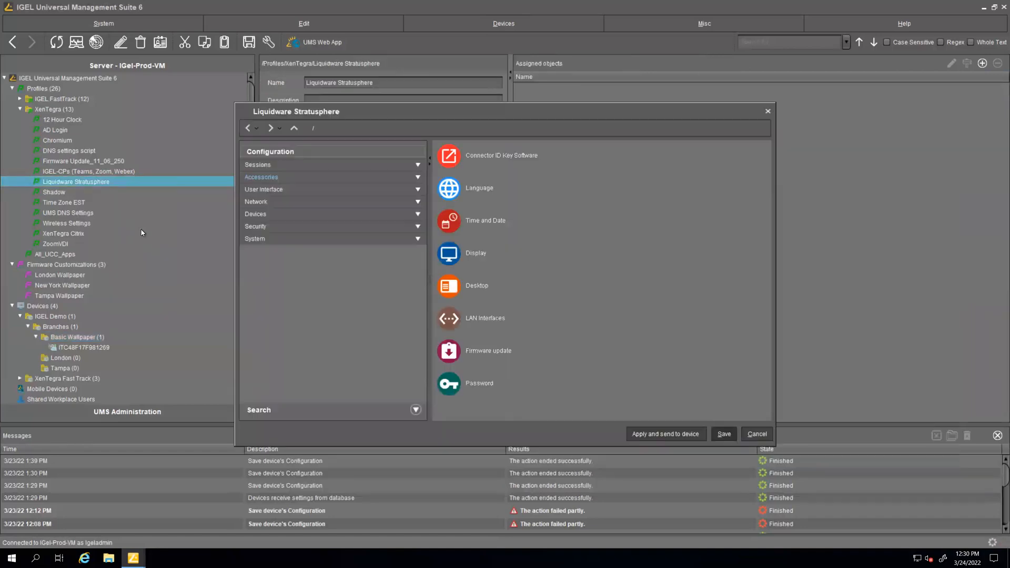
pyautogui.click(271, 183)
pyautogui.scroll(-4, 298, 275)
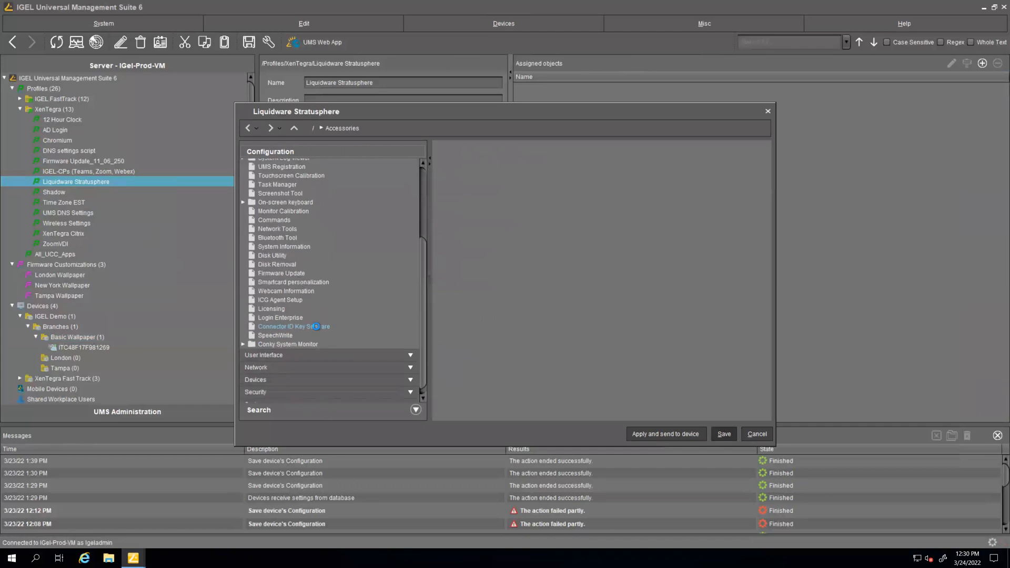
pyautogui.click(317, 327)
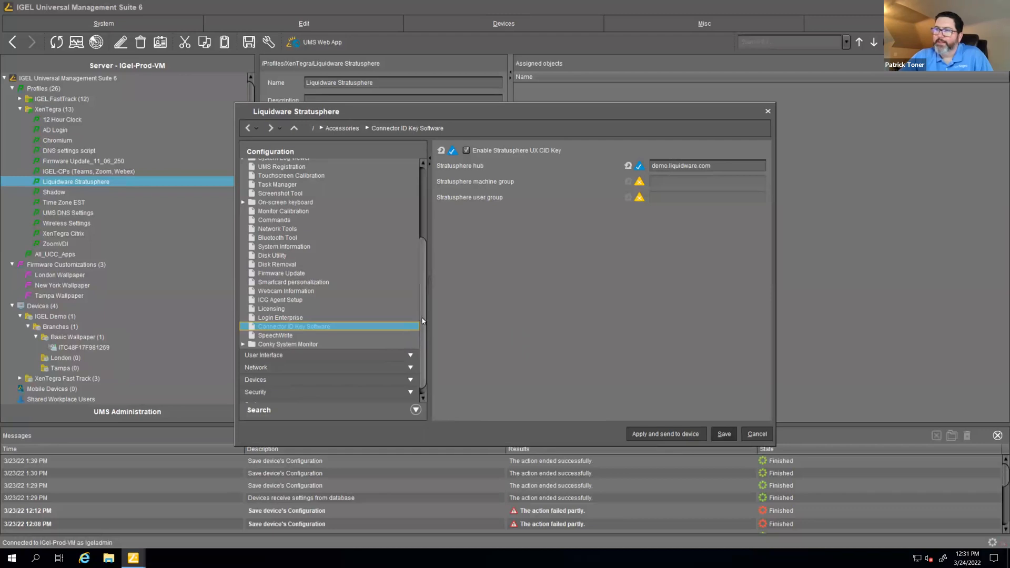
pyautogui.scroll(5, 424, 324)
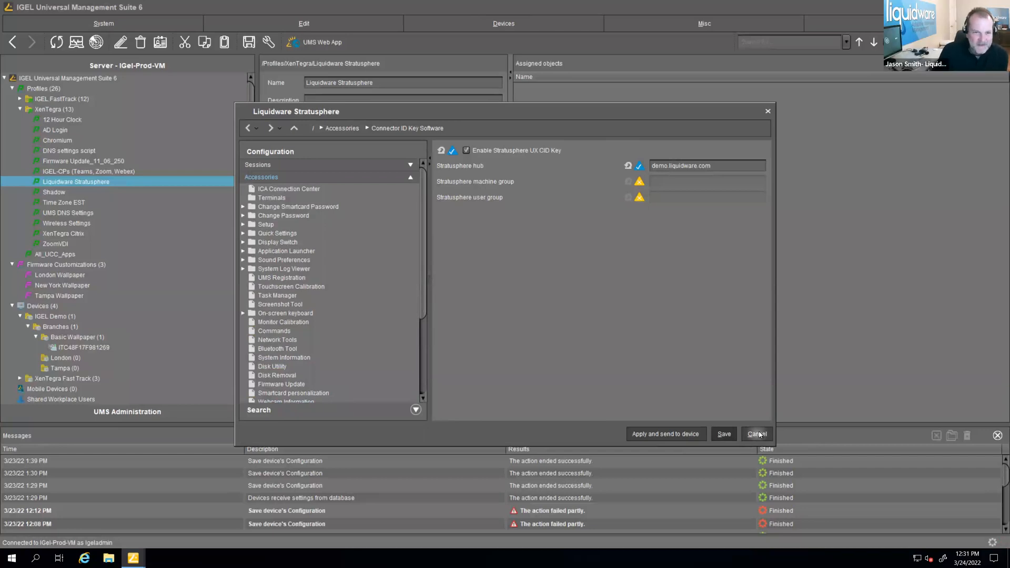
# Close the Stratusphere configuration without saving and show the Basic Wallpaper folder's devices
pyautogui.click(759, 435)
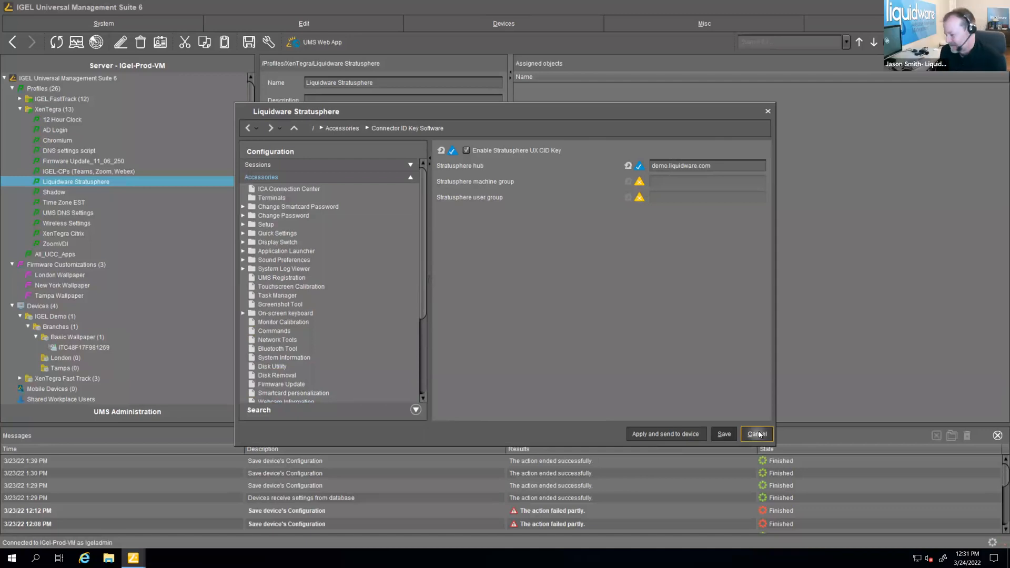
pyautogui.click(759, 435)
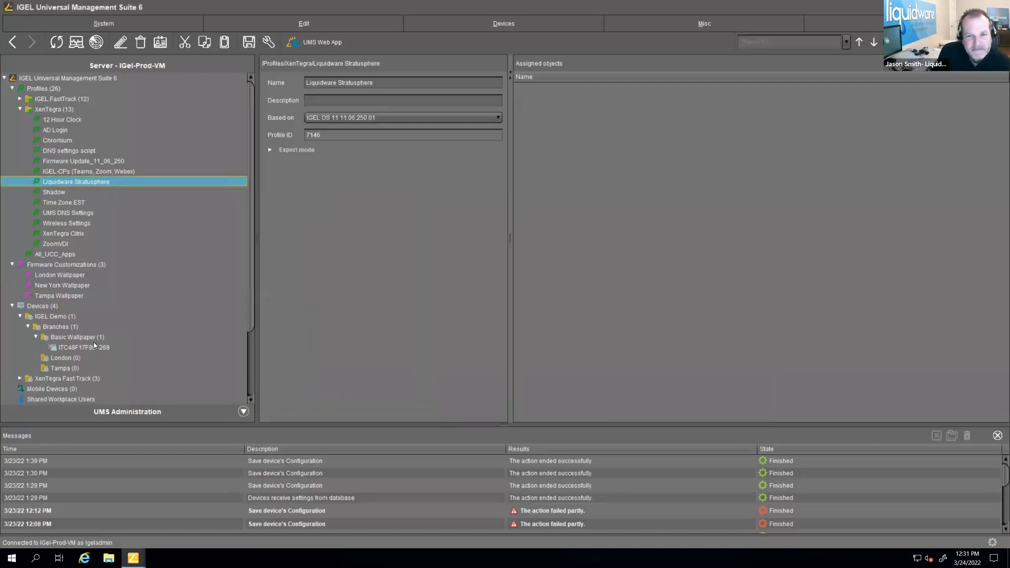
pyautogui.click(78, 337)
# Launch Citrix Workspace on the thin client, reaching the XenTegra sign-in, then view device ITC48F17F981269
pyautogui.moveTo(133, 558)
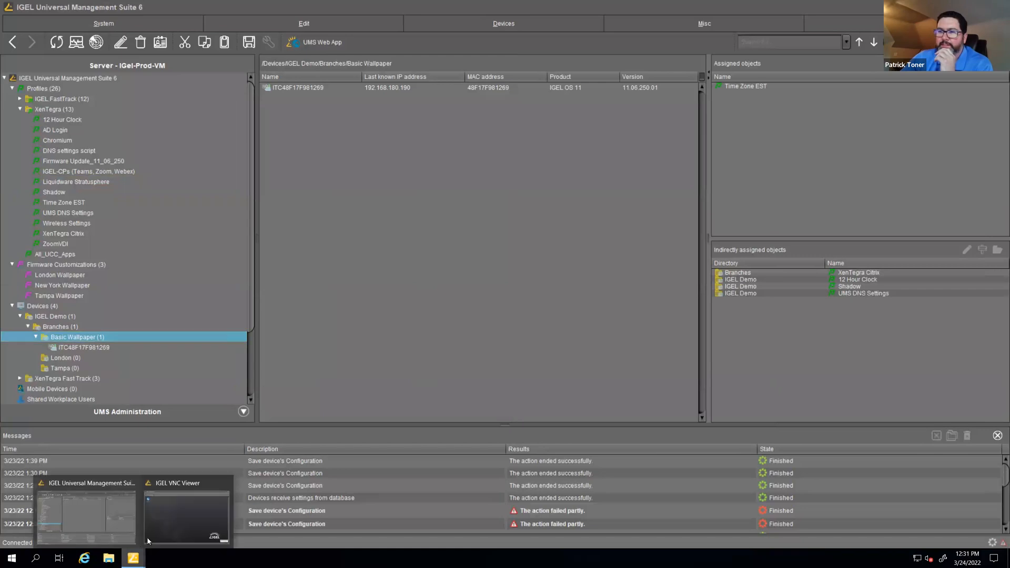
pyautogui.click(167, 518)
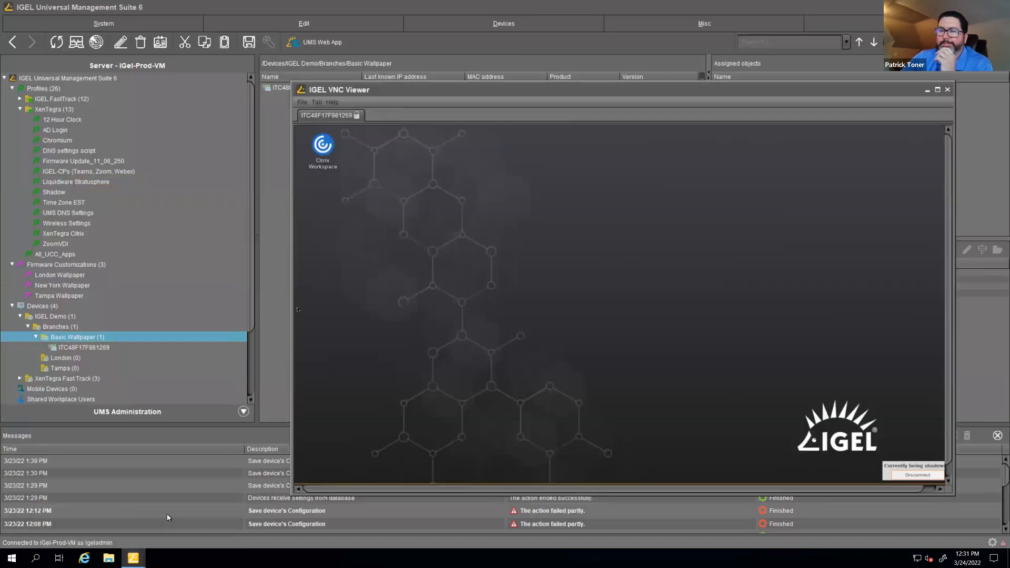
pyautogui.doubleClick(324, 147)
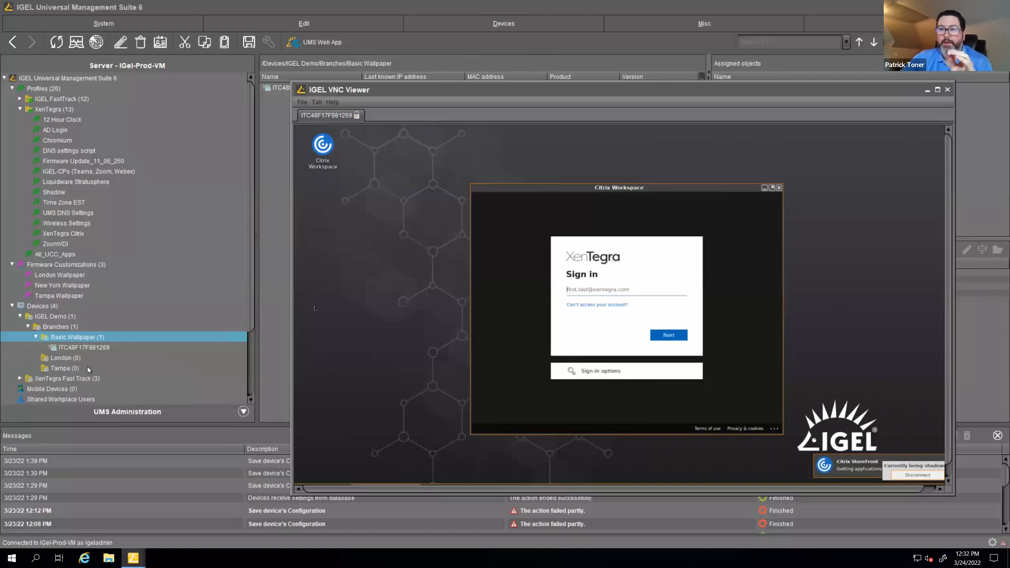
pyautogui.click(67, 348)
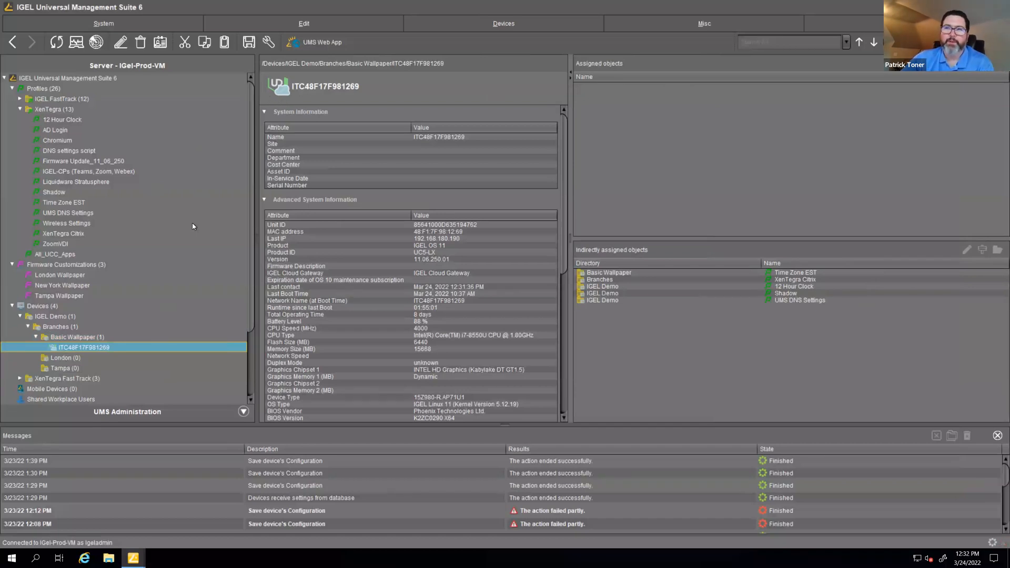
# Scroll through the thin client's system and license information, then return to the Basic Wallpaper folder
pyautogui.scroll(-3, 441, 356)
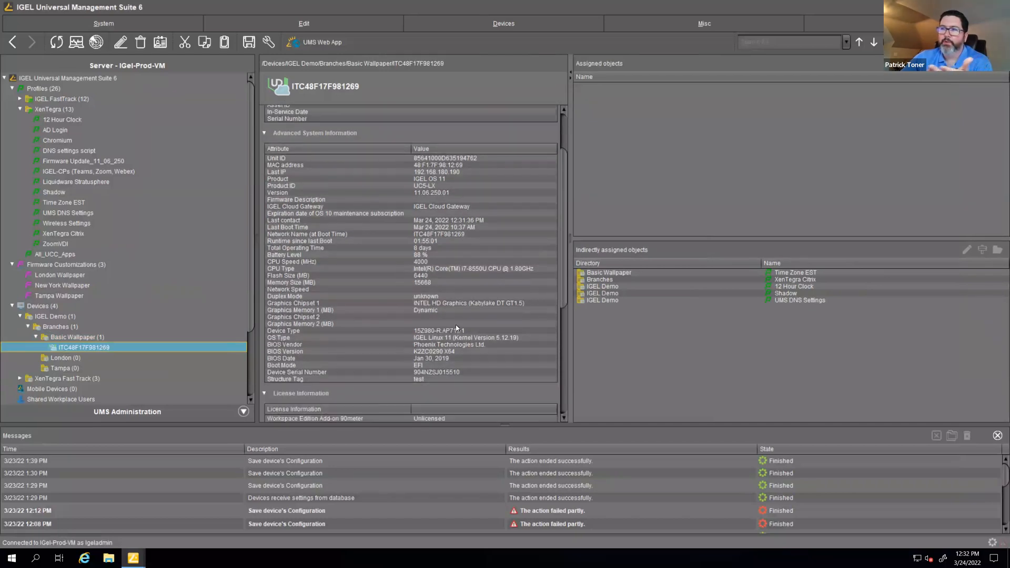
pyautogui.scroll(-2, 465, 344)
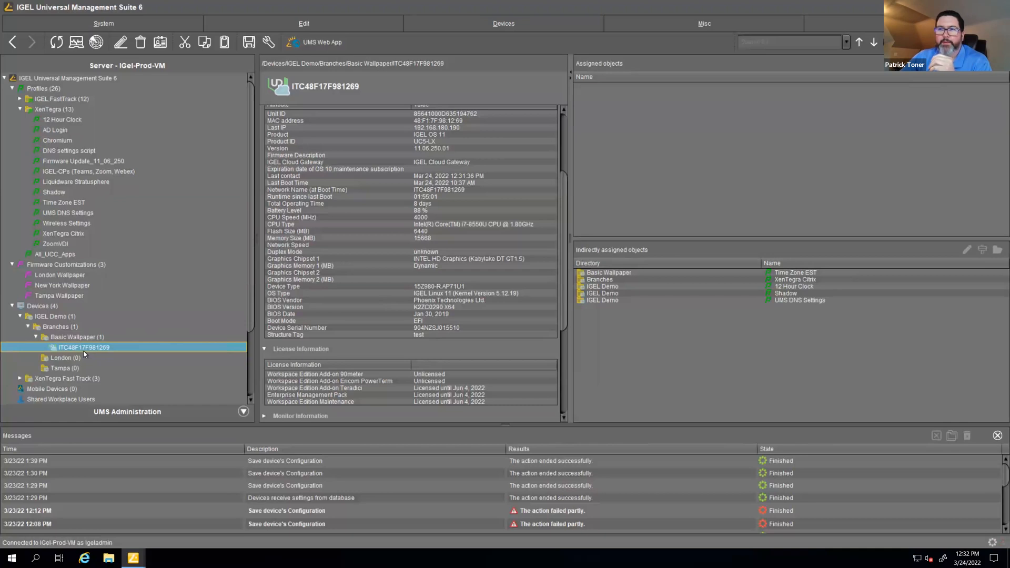
pyautogui.click(75, 337)
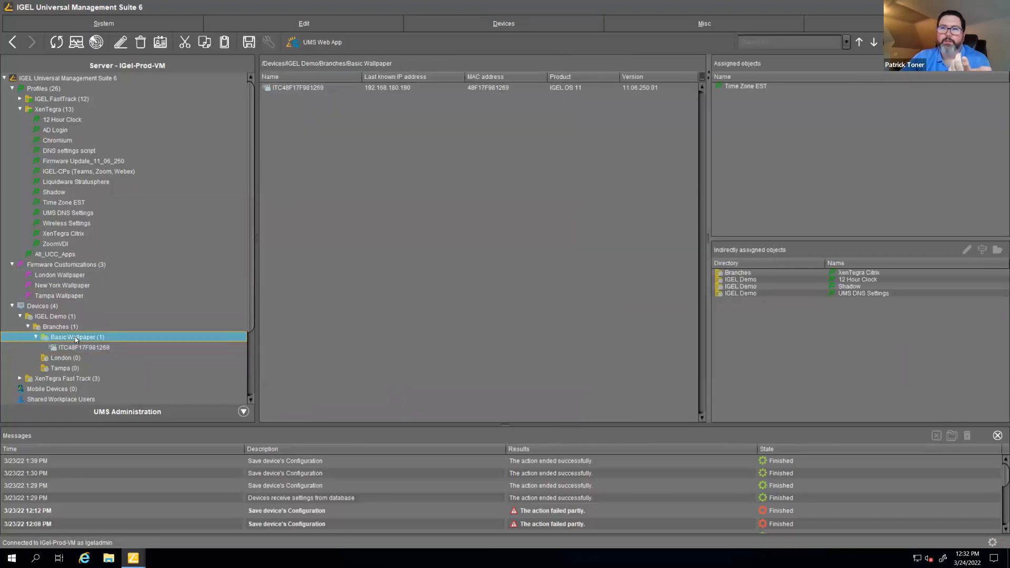
# Drag the Chromium profile onto Basic Wallpaper, applying it Now rather than at next reboot
pyautogui.click(49, 141)
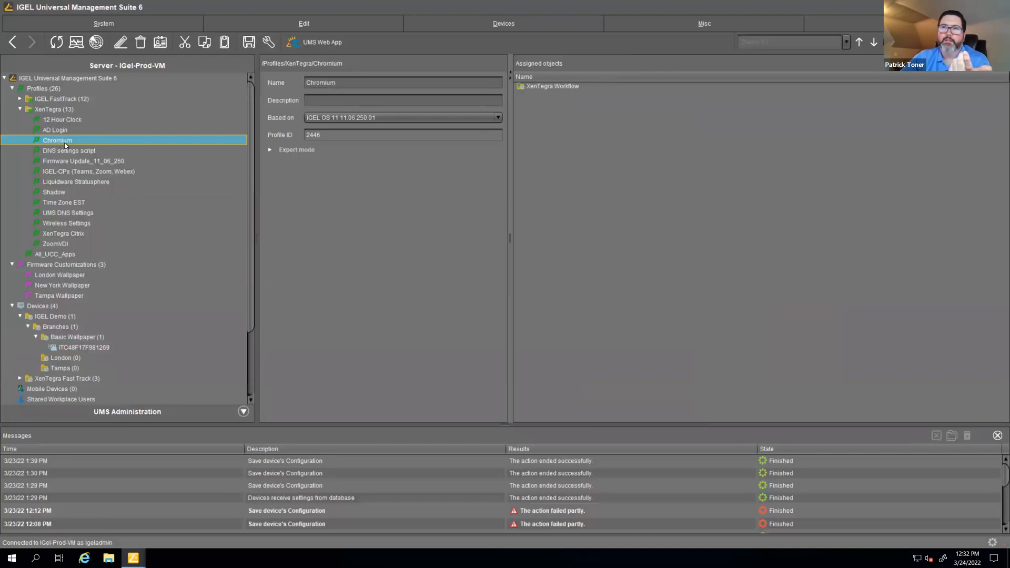
pyautogui.moveTo(65, 143); pyautogui.dragTo(84, 334)
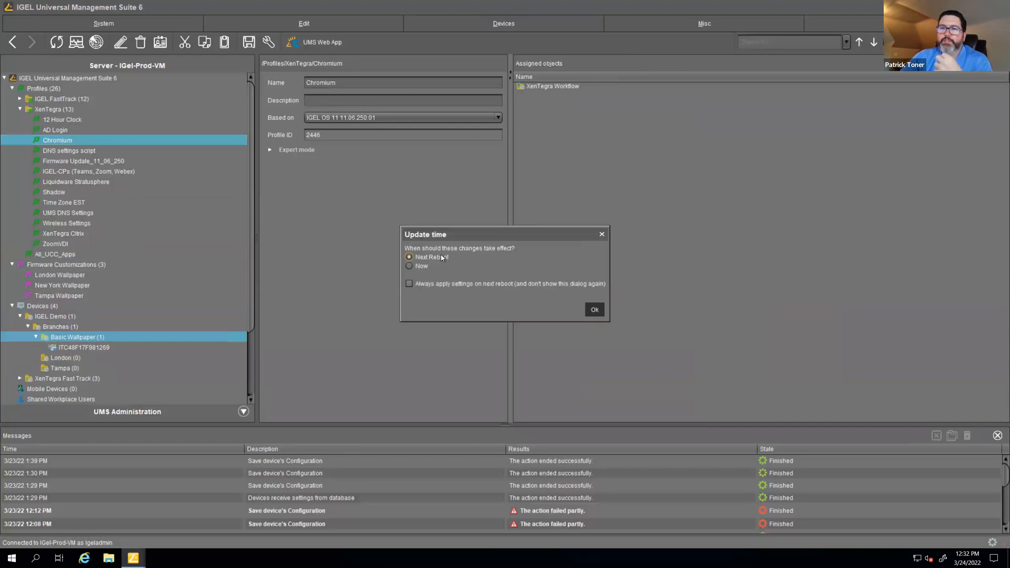
pyautogui.click(422, 266)
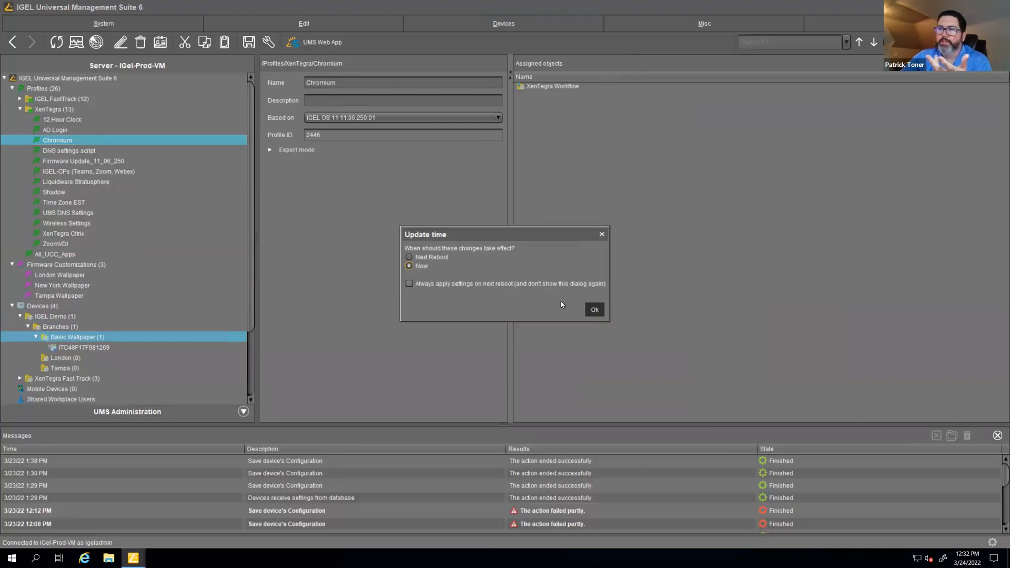
pyautogui.click(592, 310)
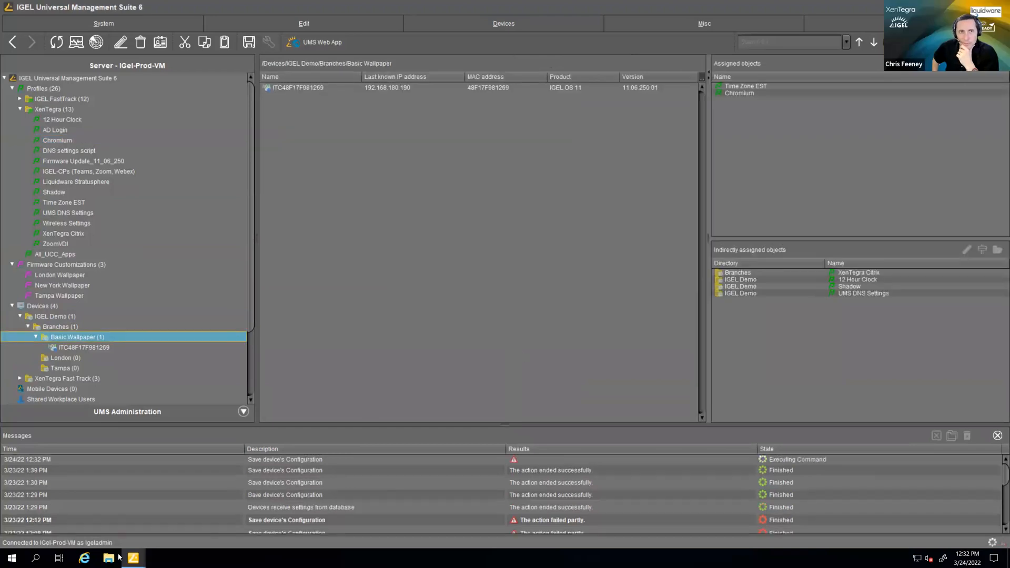
# Accept the new configuration on the shadowed thin client and launch Chromium, which shows xentegra.com
pyautogui.moveTo(132, 558)
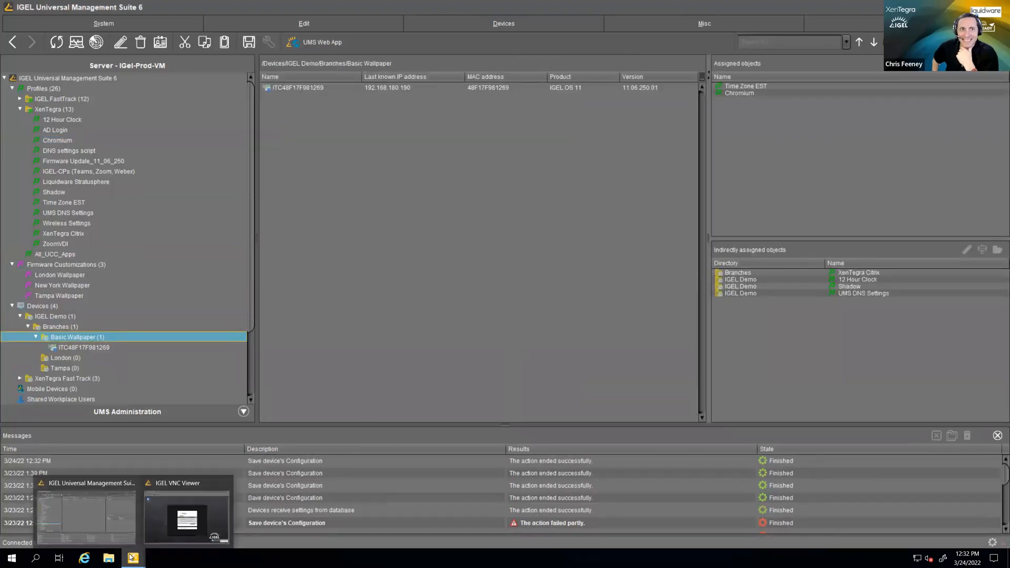
pyautogui.click(212, 505)
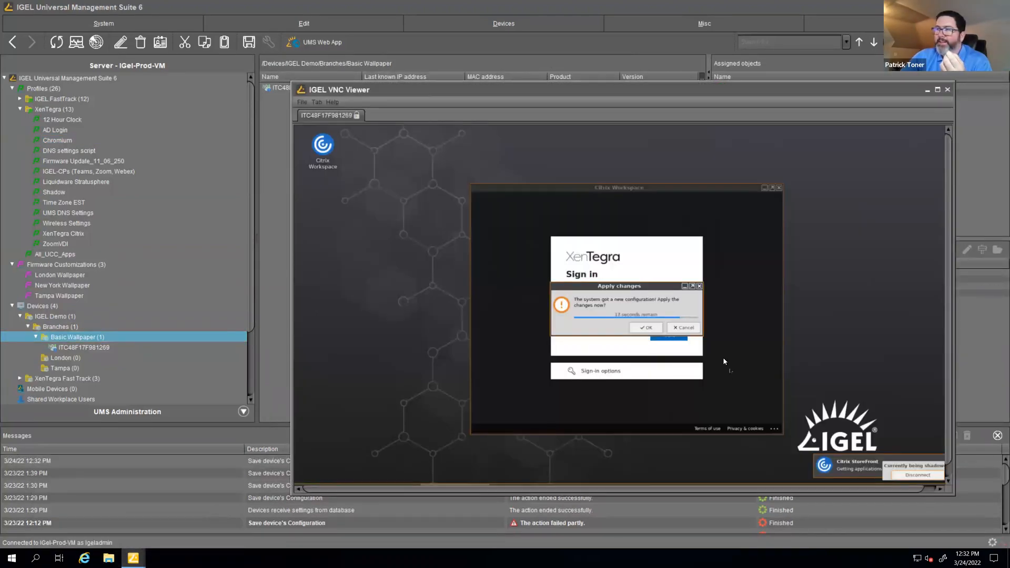
pyautogui.click(656, 328)
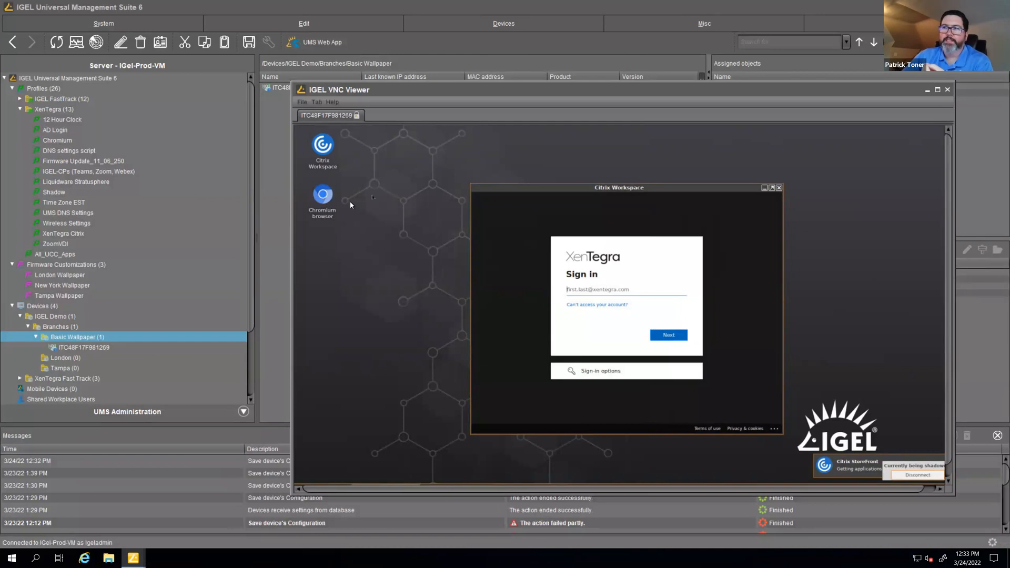
pyautogui.click(326, 197)
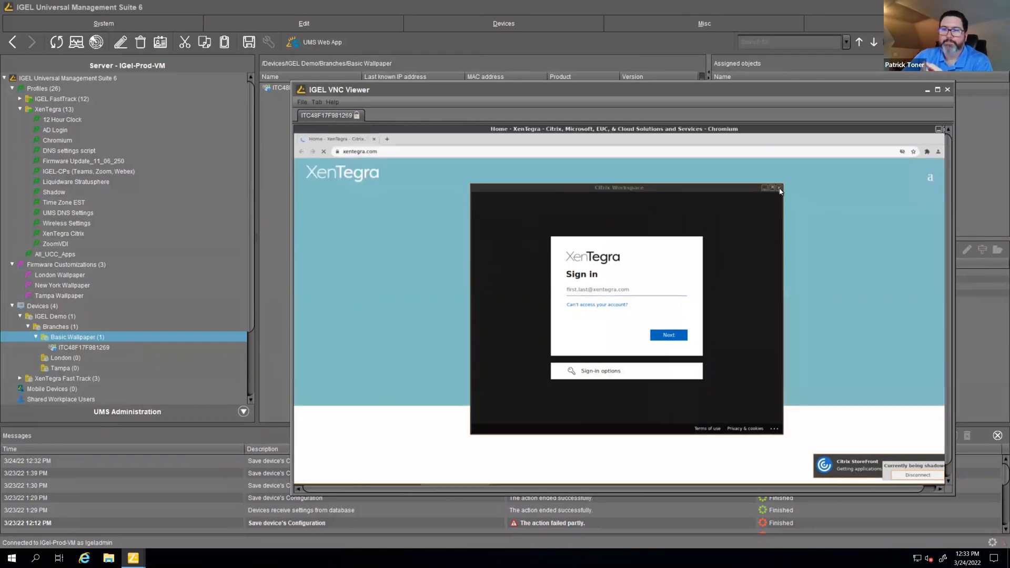
# Close the Citrix Workspace sign-in window and exit the IGEL VNC Viewer shadow session
pyautogui.click(780, 188)
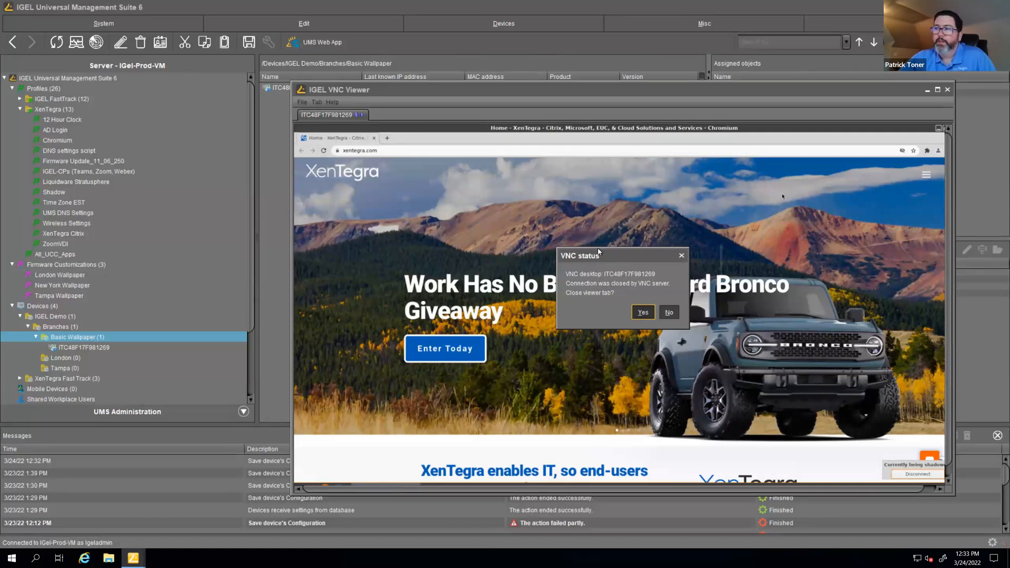
pyautogui.click(643, 312)
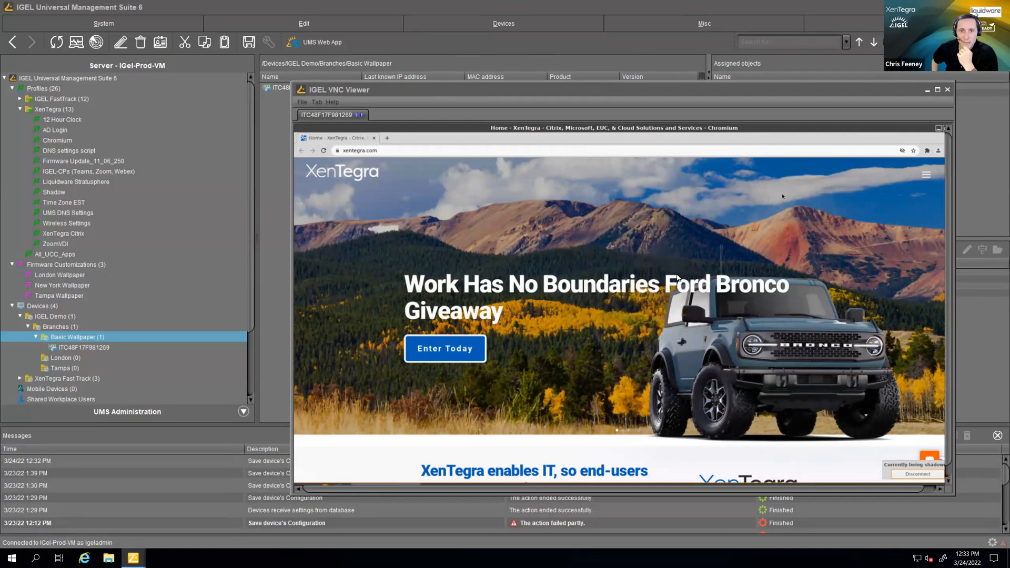
pyautogui.click(948, 89)
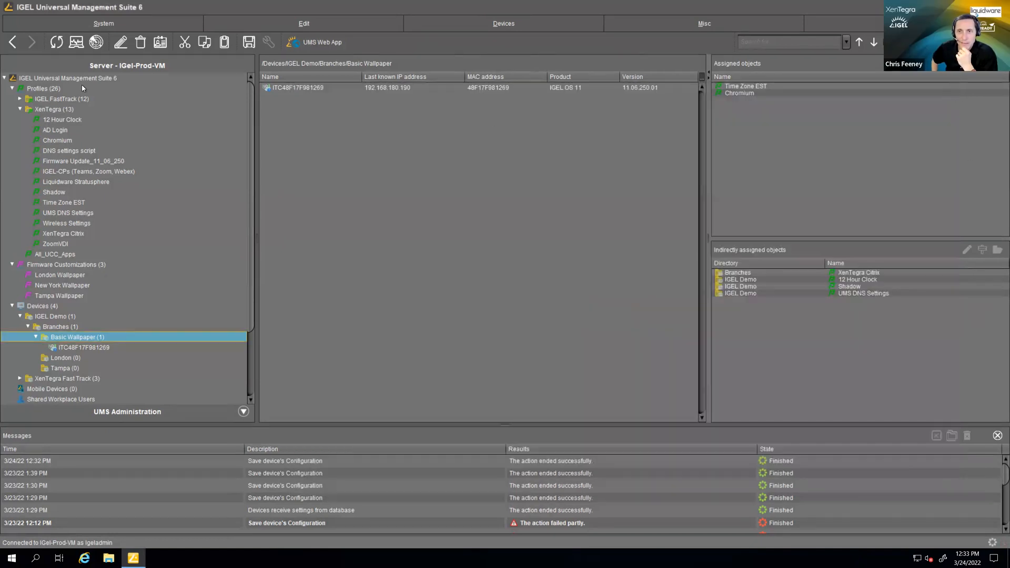
pyautogui.click(64, 143)
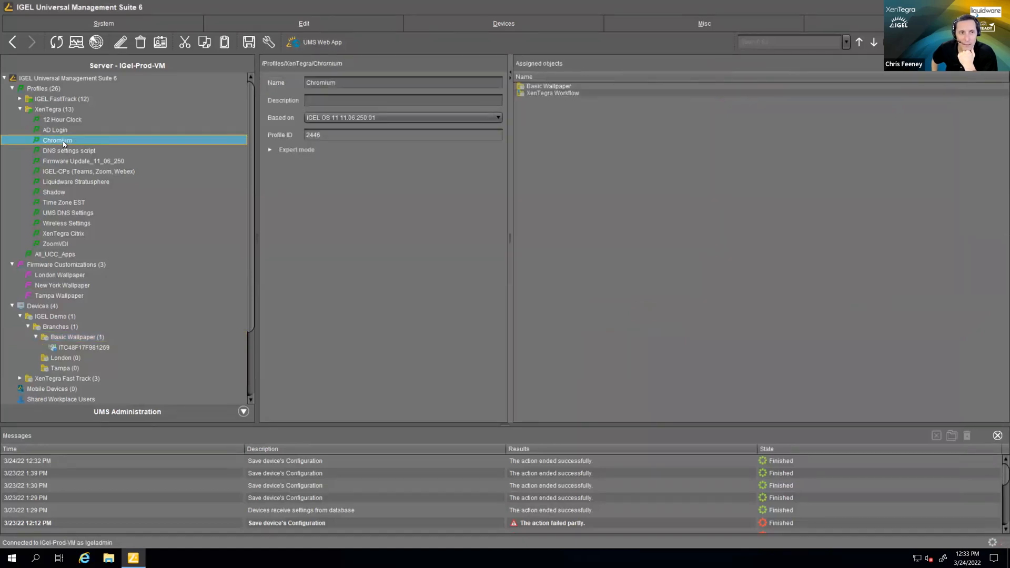
pyautogui.rightClick(64, 142)
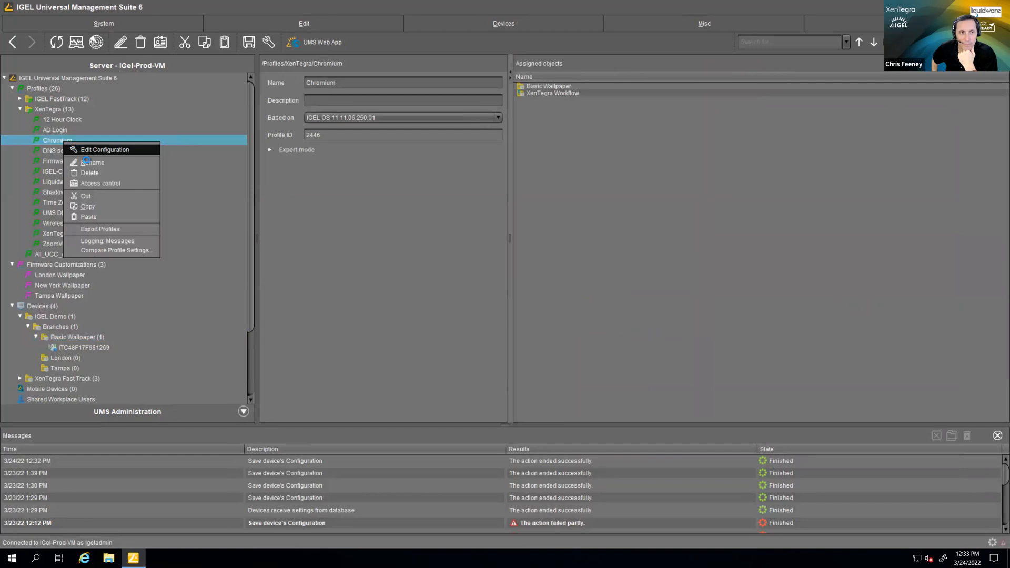
pyautogui.click(79, 150)
pyautogui.click(258, 166)
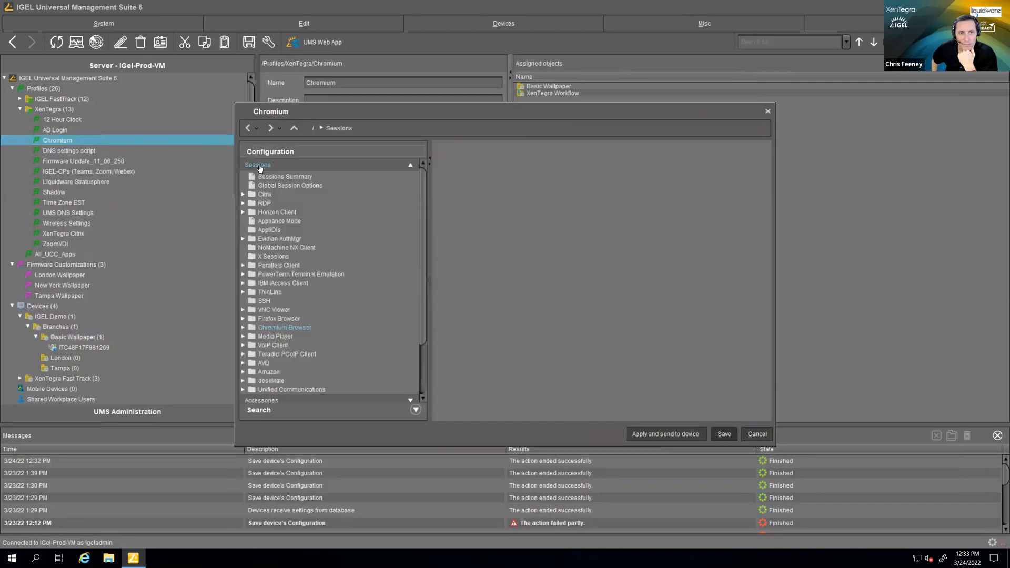
pyautogui.click(298, 328)
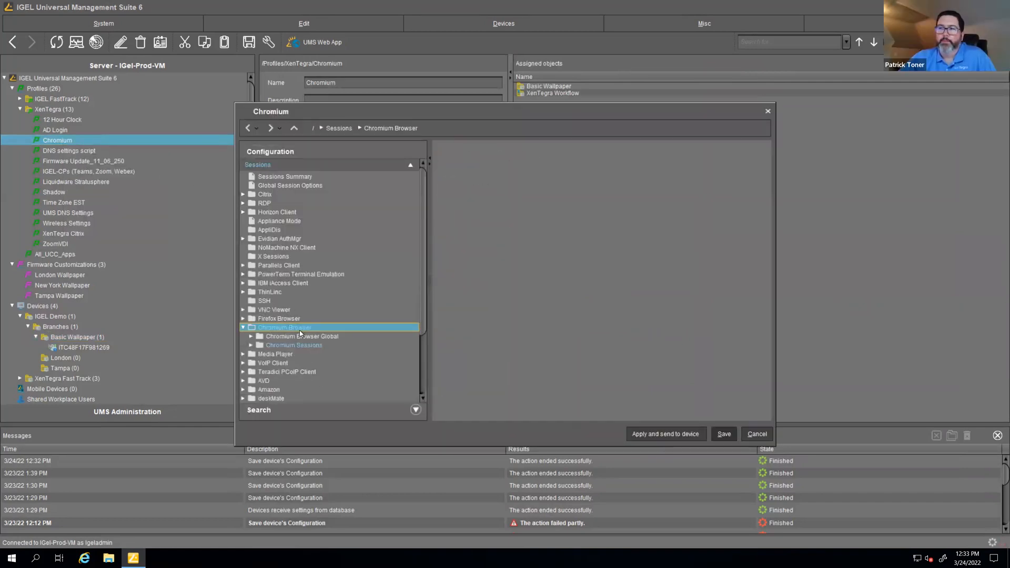
pyautogui.click(308, 345)
pyautogui.click(280, 354)
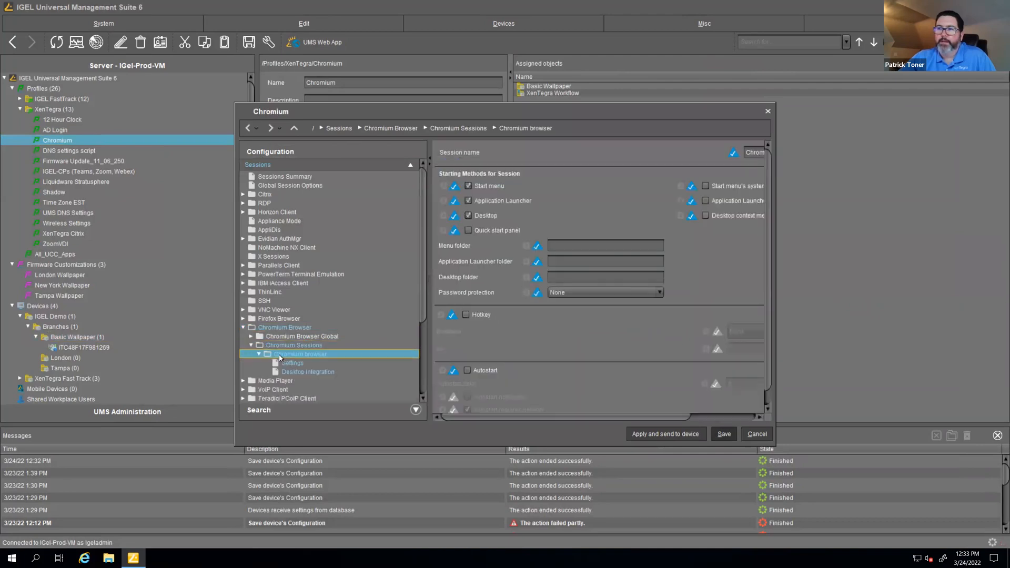
pyautogui.click(291, 363)
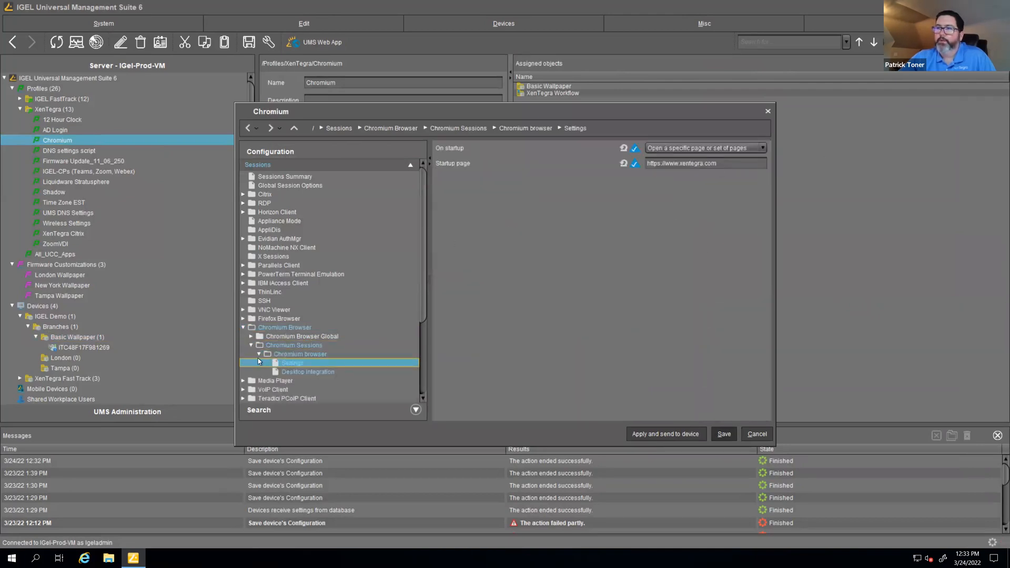
# Review the Chromium Browser Global Menus & toolbars settings, then expand the System category
pyautogui.click(252, 337)
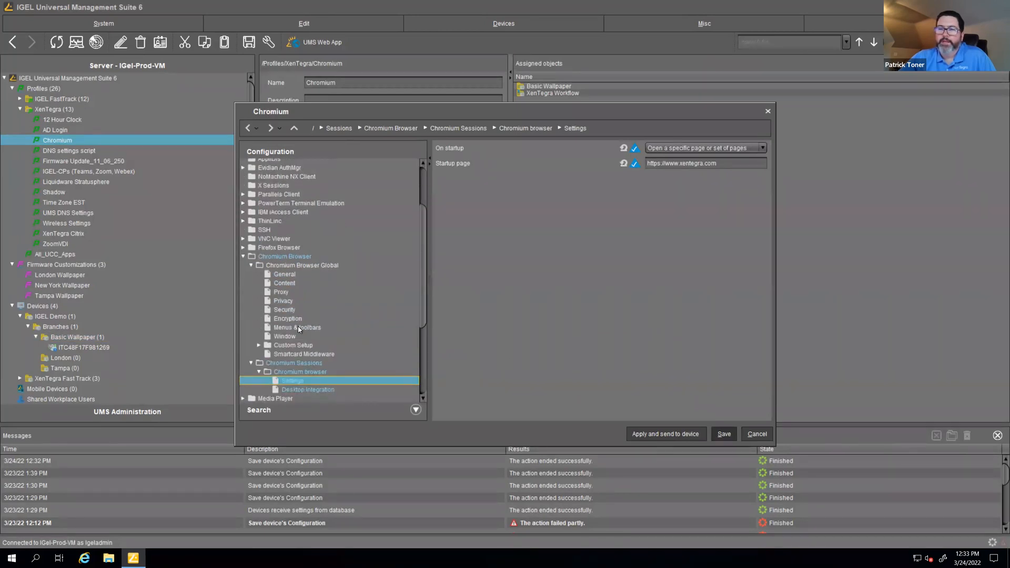
pyautogui.click(296, 331)
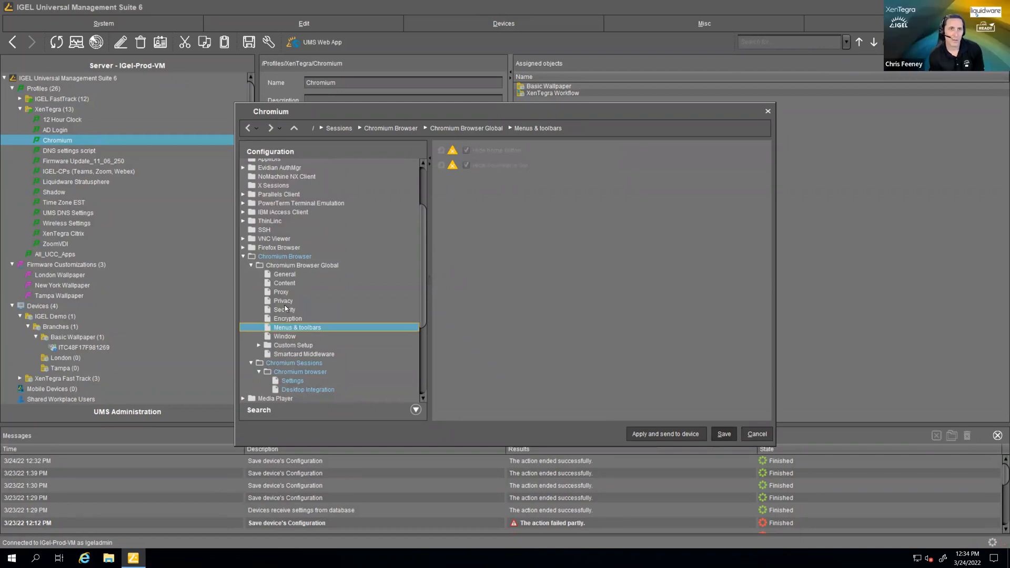
pyautogui.moveTo(422, 291); pyautogui.dragTo(437, 390)
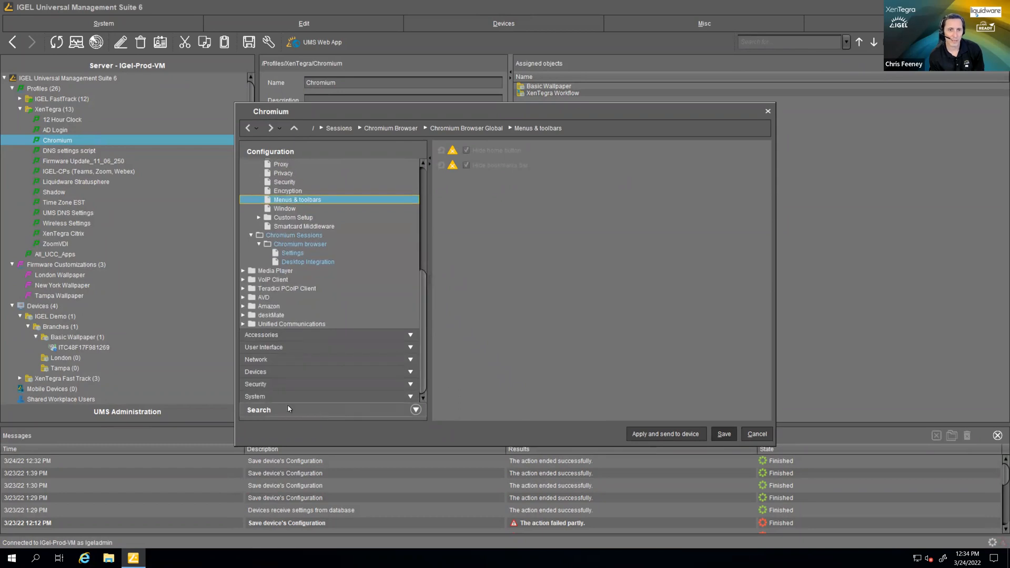
pyautogui.click(300, 396)
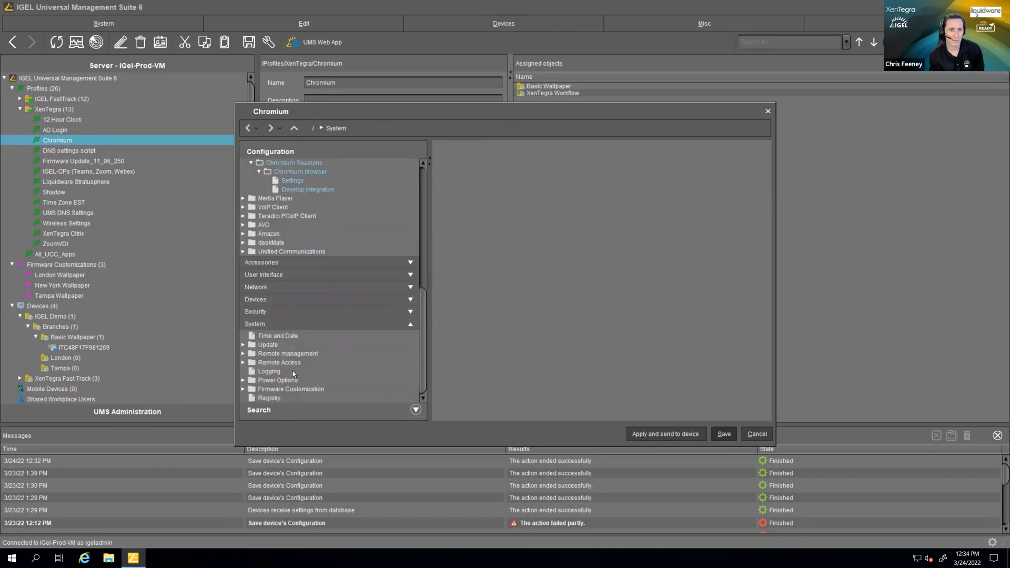
# In the Registry, show only enabled parameters, expand sessions > chromium116, widen the tree, and search parameters
pyautogui.click(269, 399)
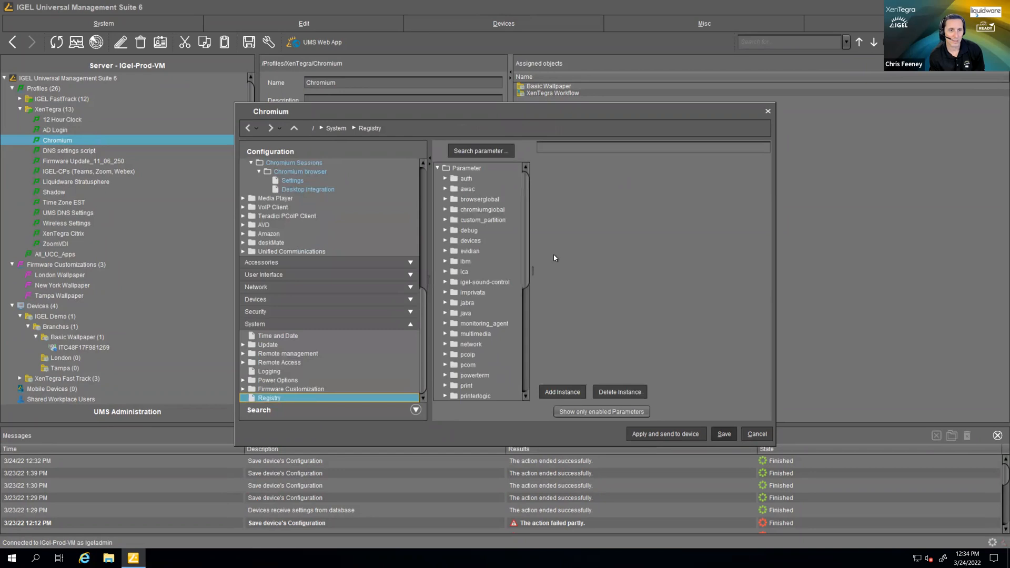
pyautogui.scroll(-4, 526, 248)
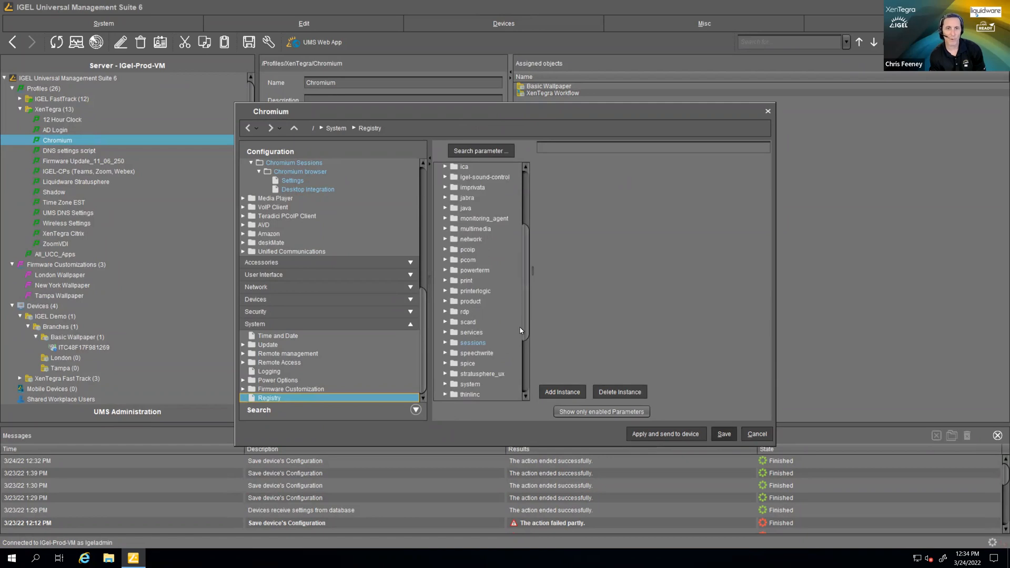
pyautogui.click(609, 414)
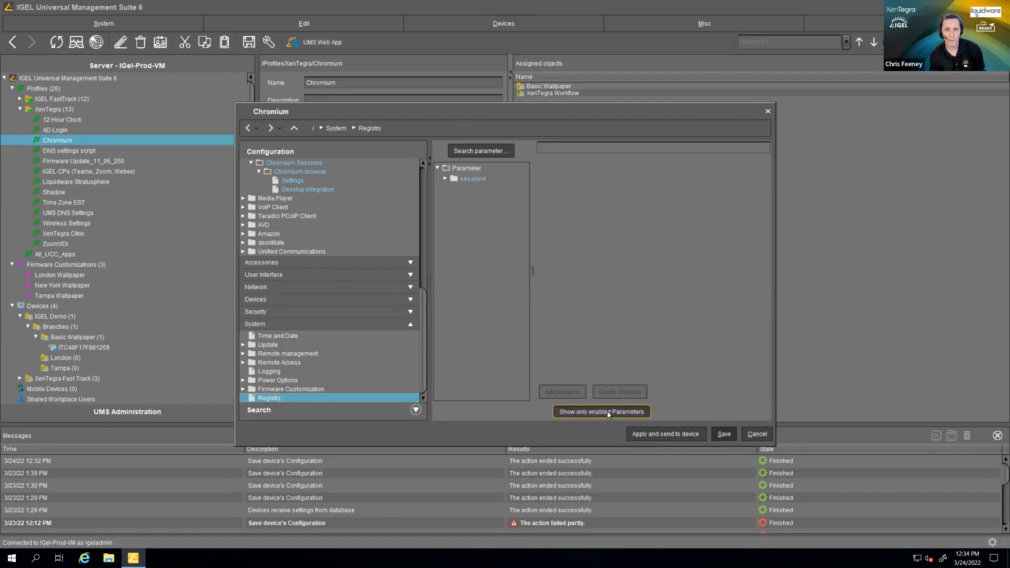
pyautogui.click(445, 179)
pyautogui.click(454, 189)
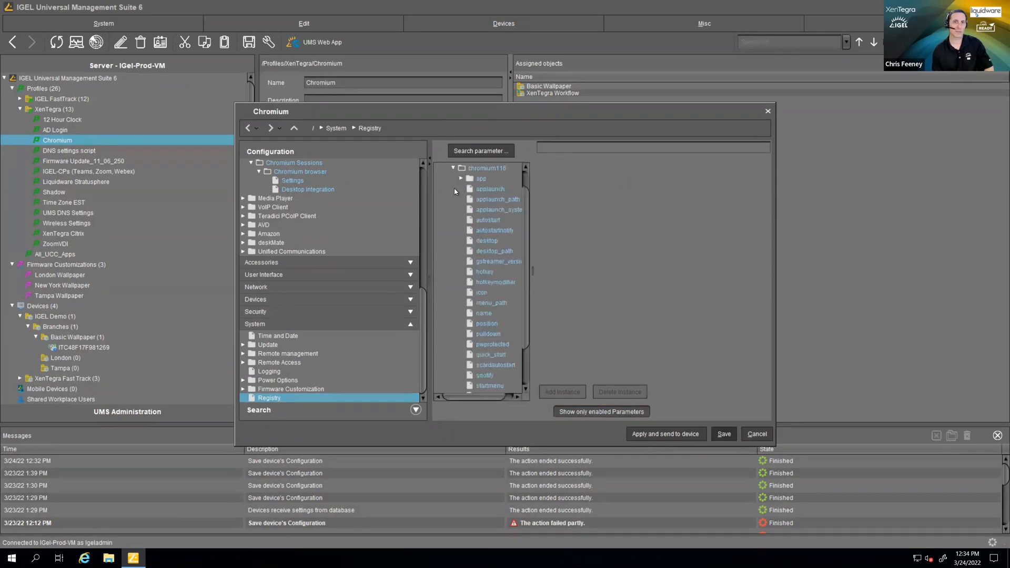
pyautogui.moveTo(533, 269); pyautogui.dragTo(632, 268)
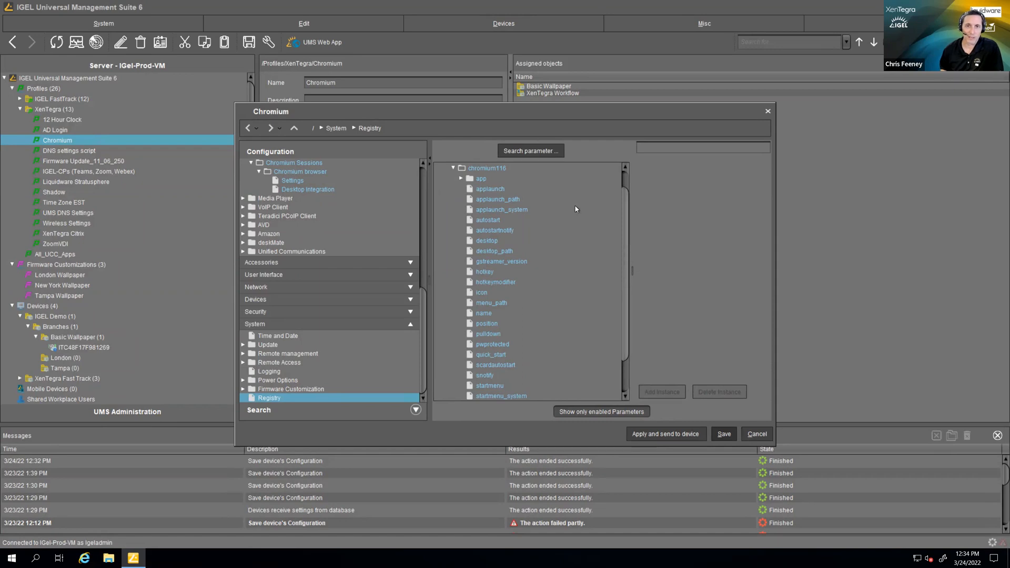
pyautogui.click(543, 149)
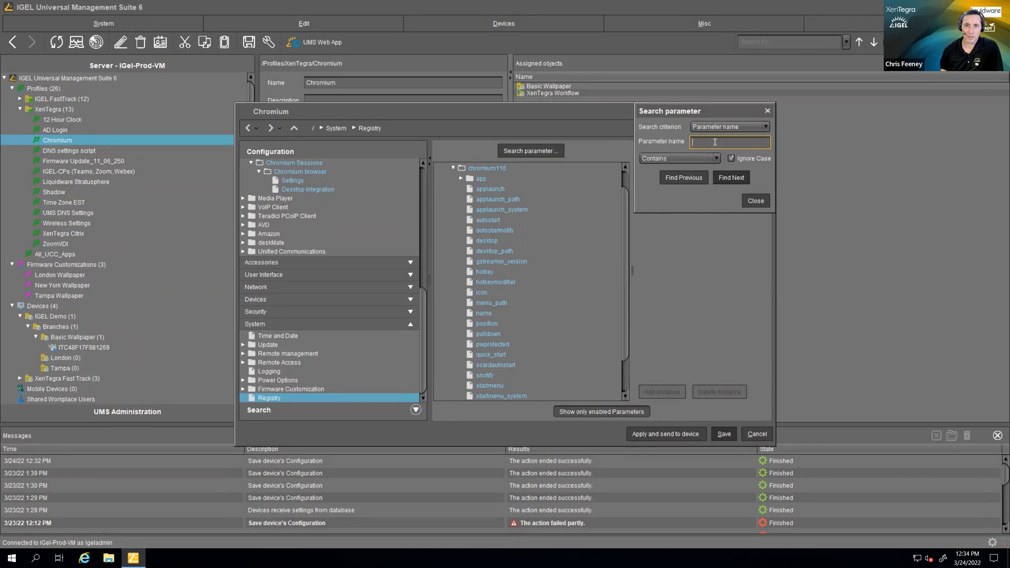
# Search the registry parameter names for 'clock', showing all parameters and restarting from the beginning
pyautogui.write('clock')
pyautogui.press('Return')
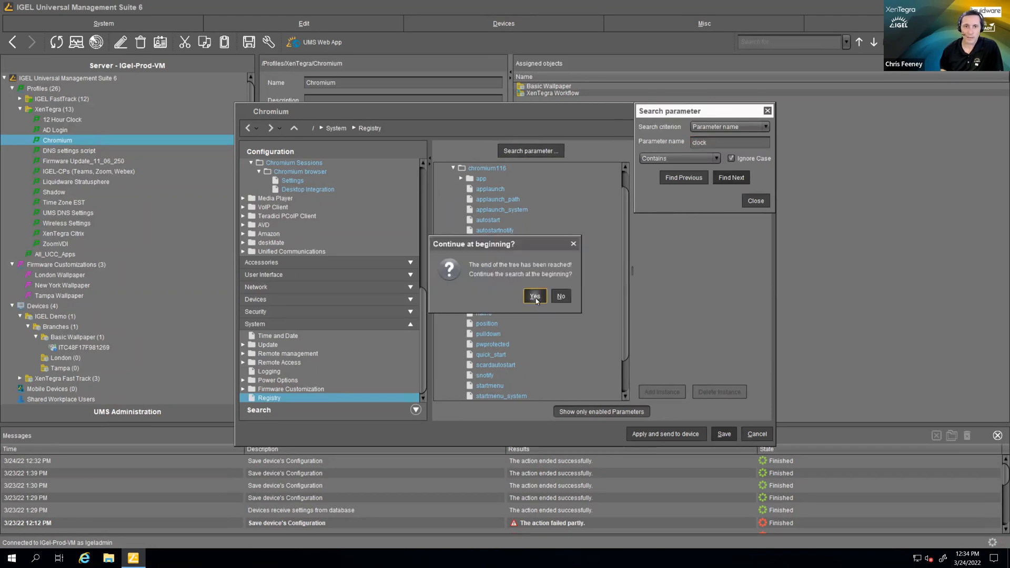
pyautogui.click(559, 302)
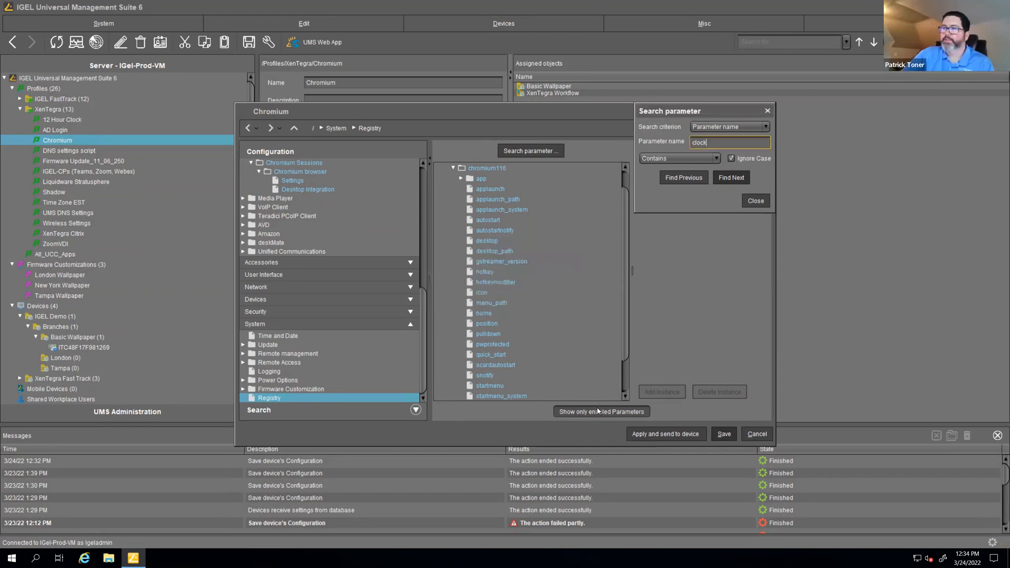
pyautogui.click(597, 412)
pyautogui.moveTo(729, 142); pyautogui.dragTo(694, 141)
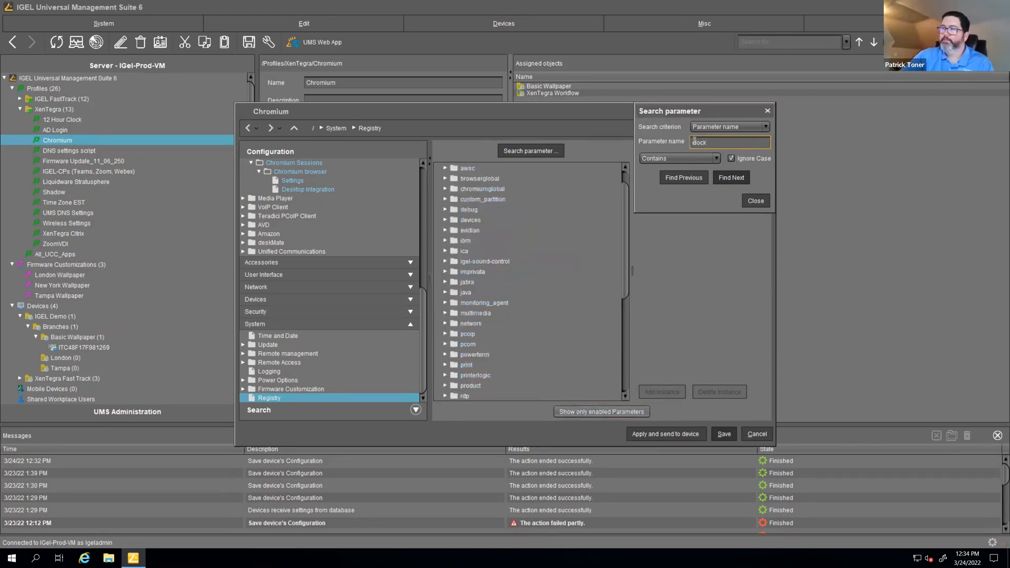
pyautogui.press('Return')
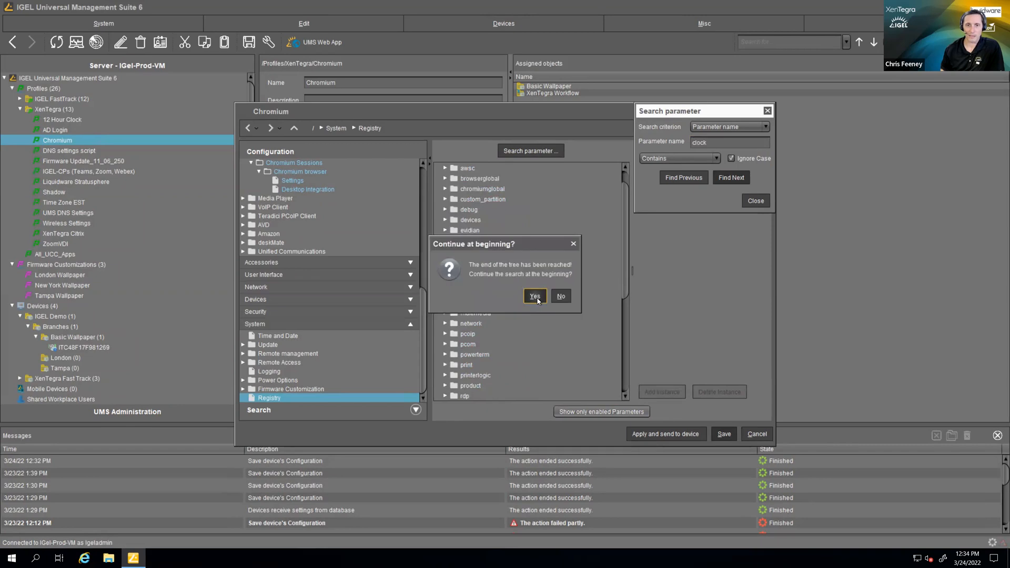
pyautogui.click(560, 297)
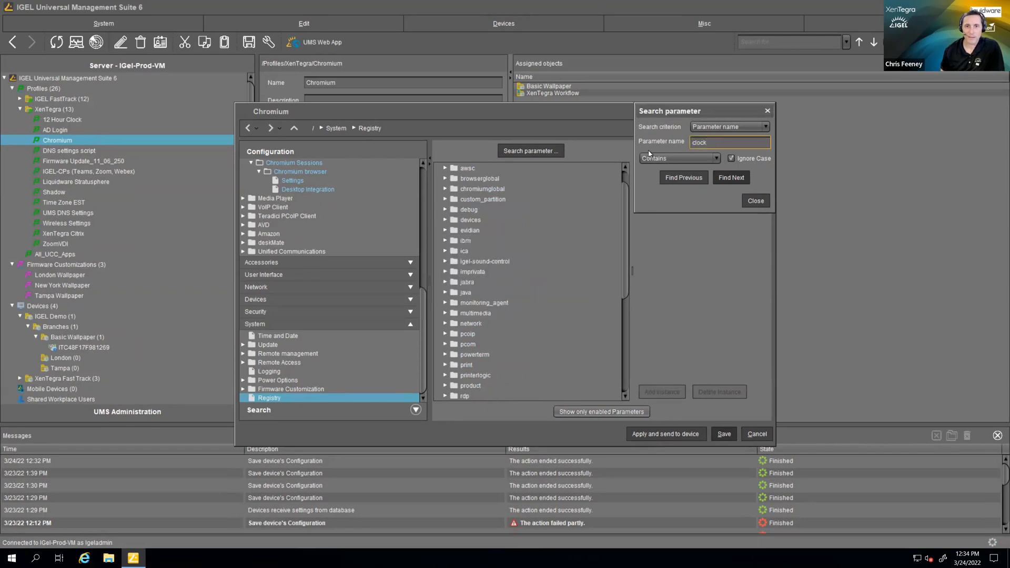
# Search parameter names for 'time', passing Restart delay to reach Autostart delay, valued 0
pyautogui.moveTo(709, 143); pyautogui.dragTo(647, 147)
pyautogui.write('time')
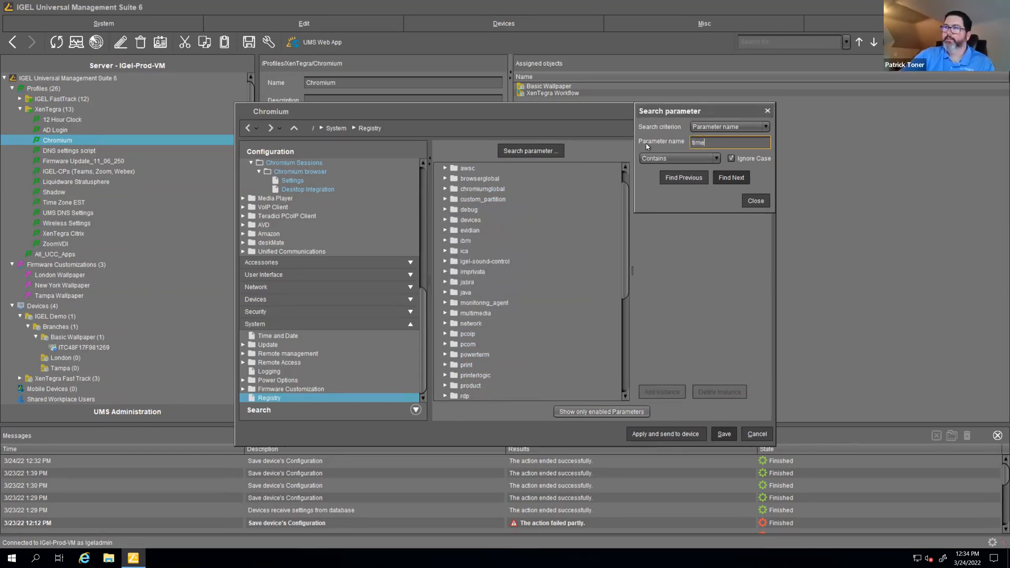
pyautogui.press('Return')
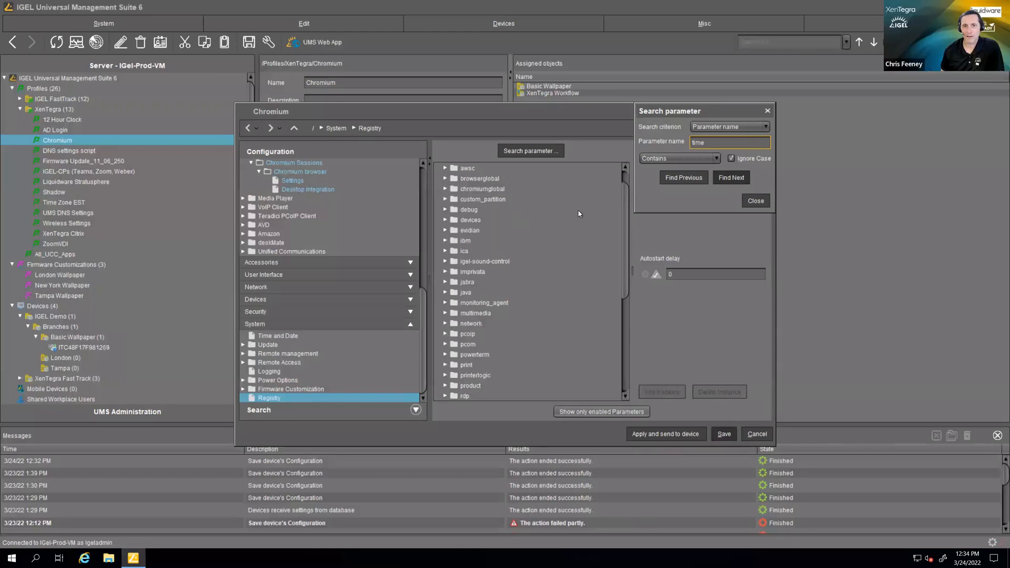
pyautogui.click(741, 177)
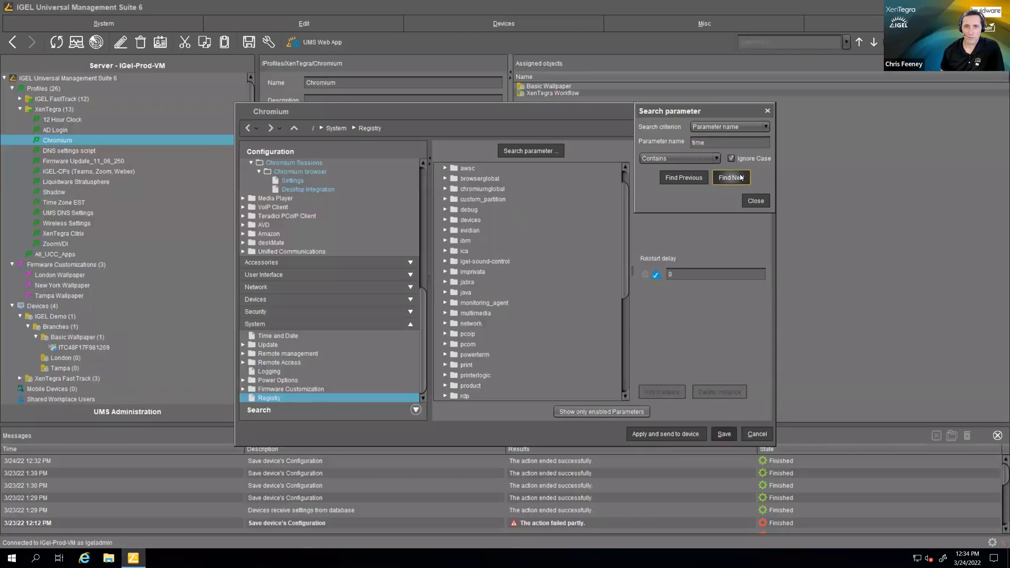
pyautogui.click(742, 180)
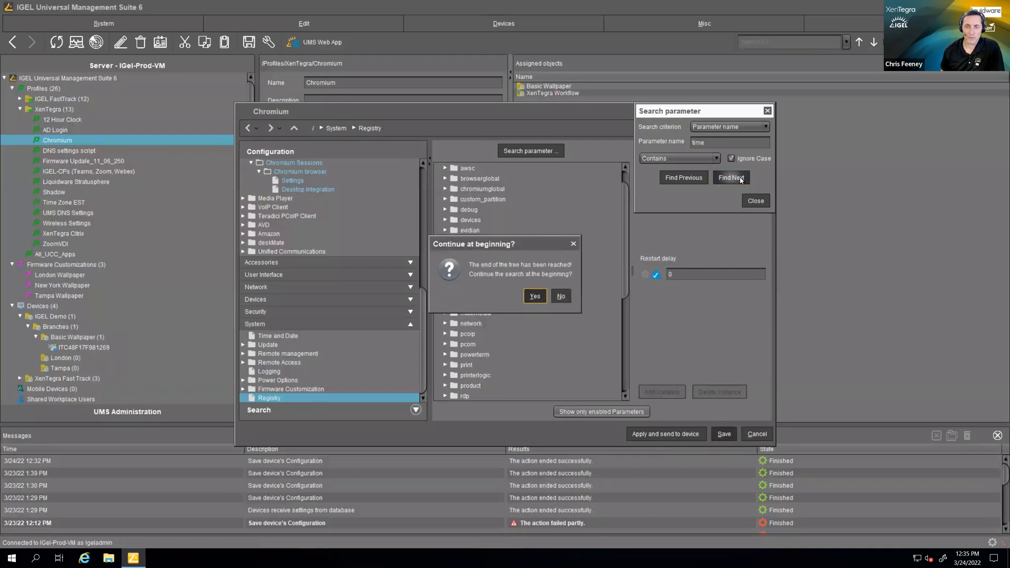
pyautogui.click(535, 297)
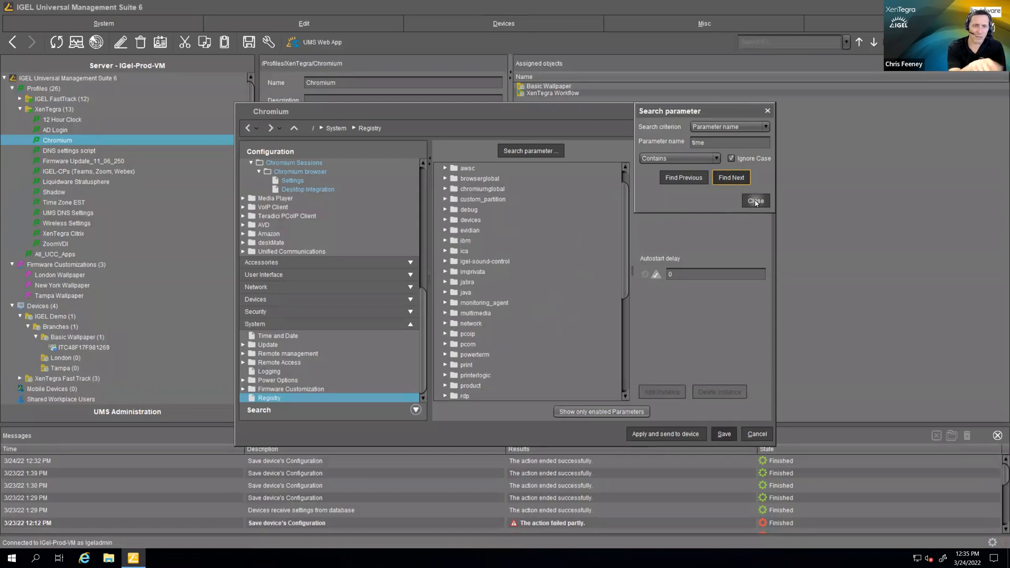
pyautogui.moveTo(707, 143); pyautogui.dragTo(686, 145)
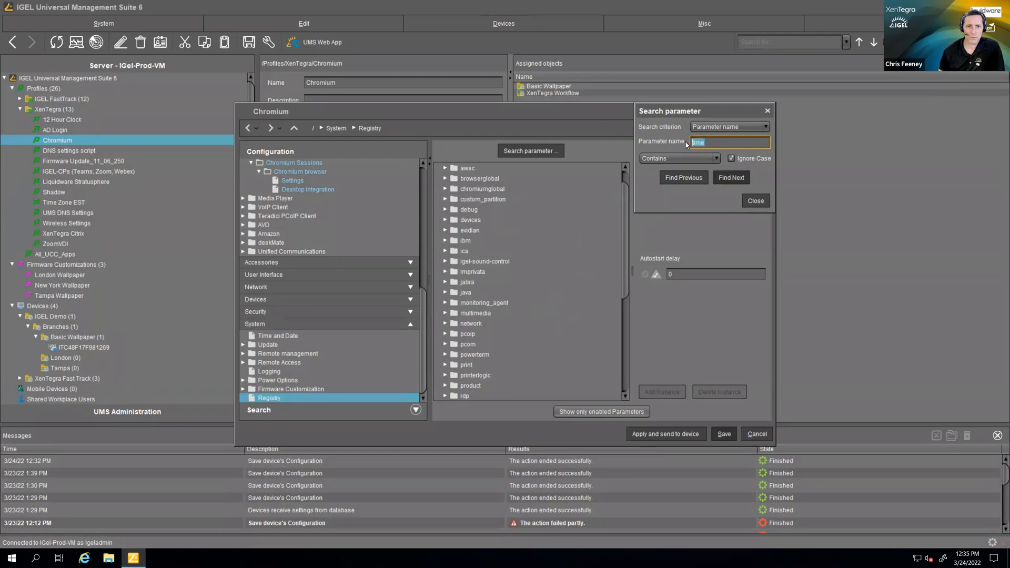
# Close the parameter search, collapse the Parameter registry tree, and expand the Accessories configuration section
pyautogui.click(759, 201)
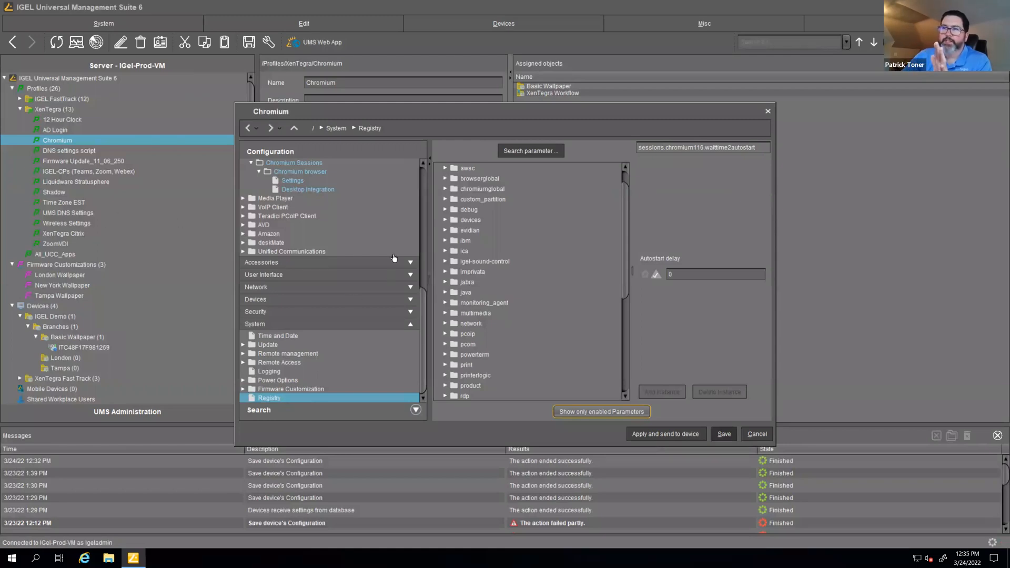
pyautogui.scroll(10, 408, 237)
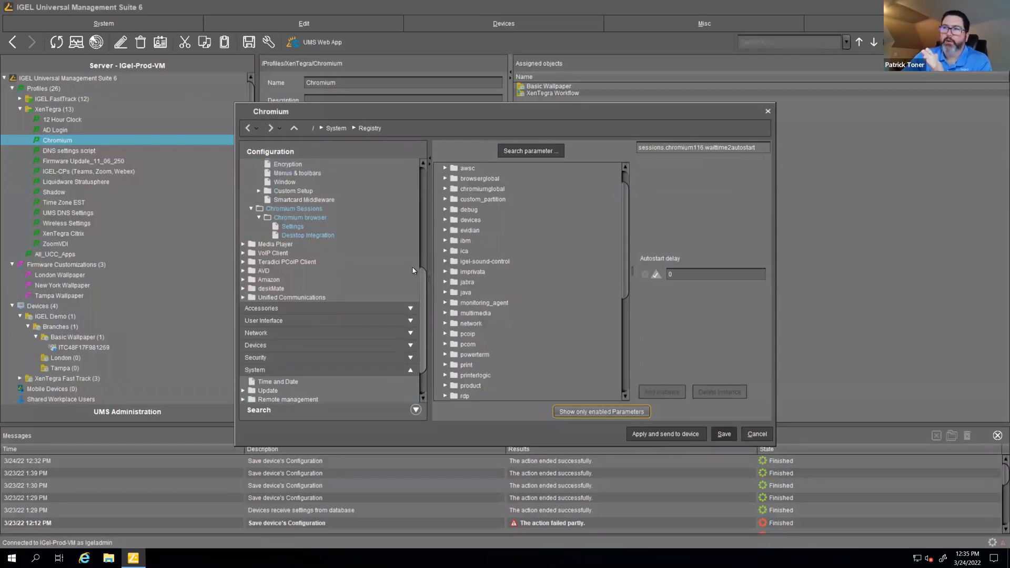
pyautogui.scroll(1, 408, 209)
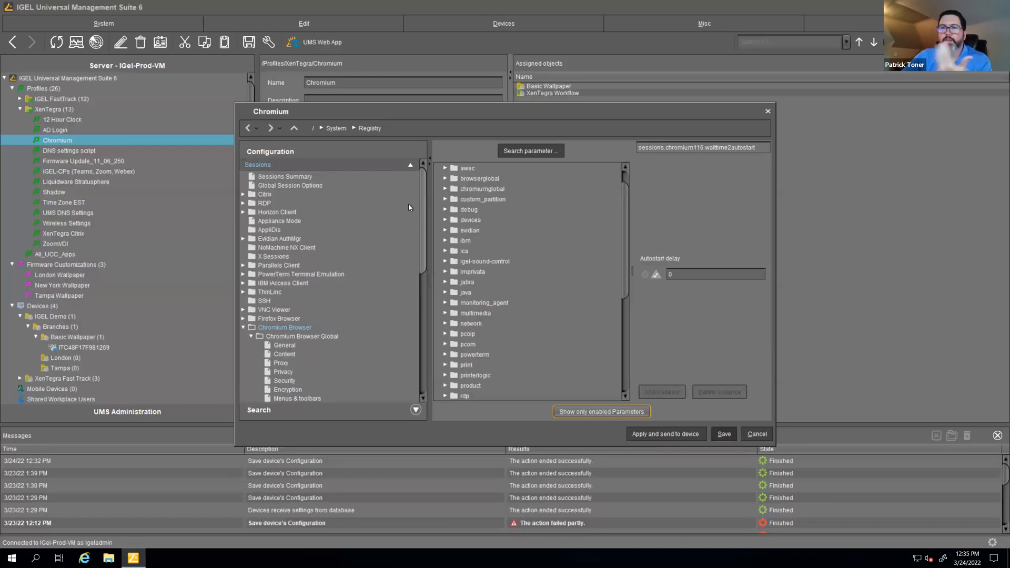
pyautogui.scroll(-10, 355, 301)
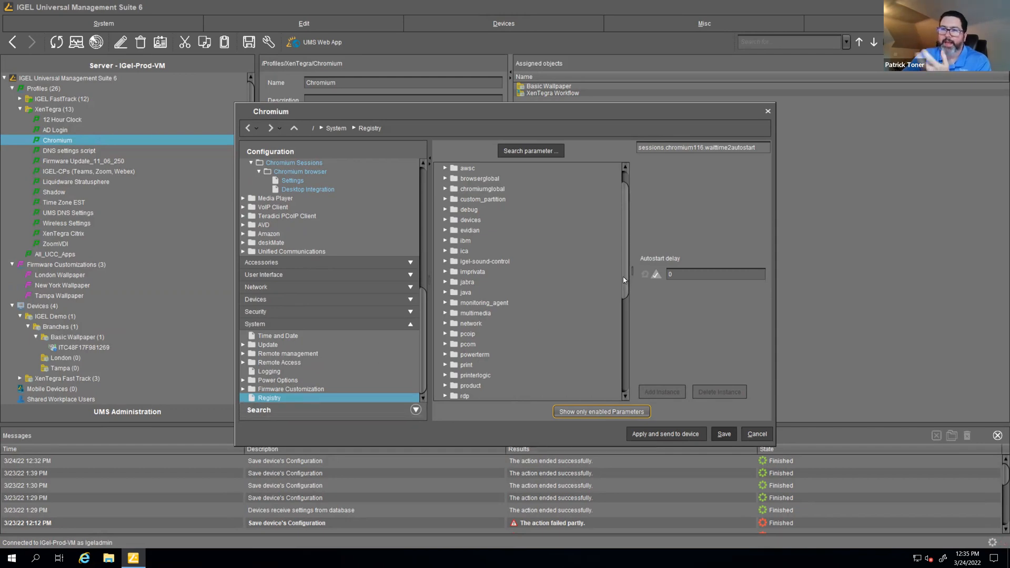
pyautogui.moveTo(624, 280); pyautogui.dragTo(624, 224)
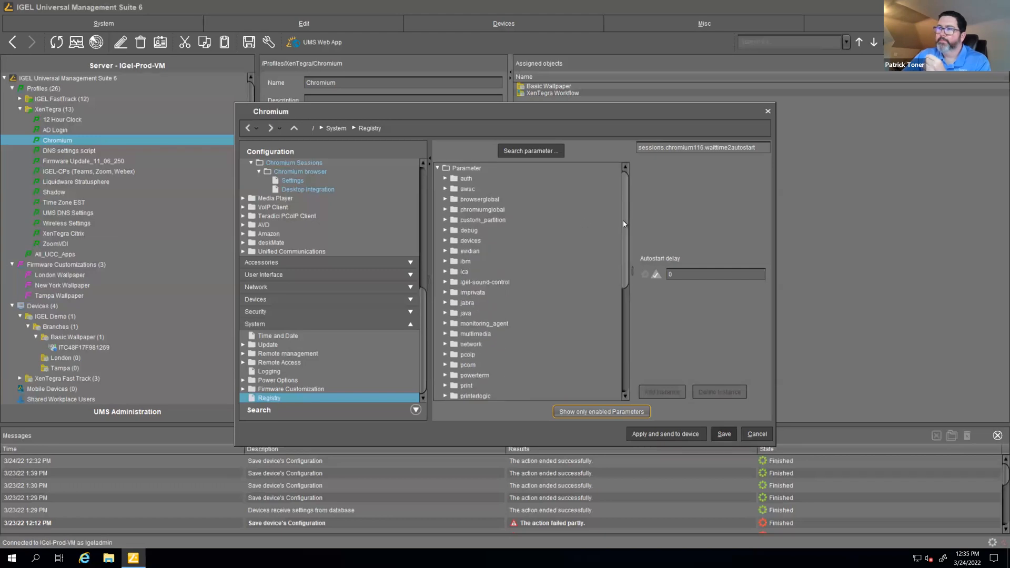
pyautogui.click(439, 169)
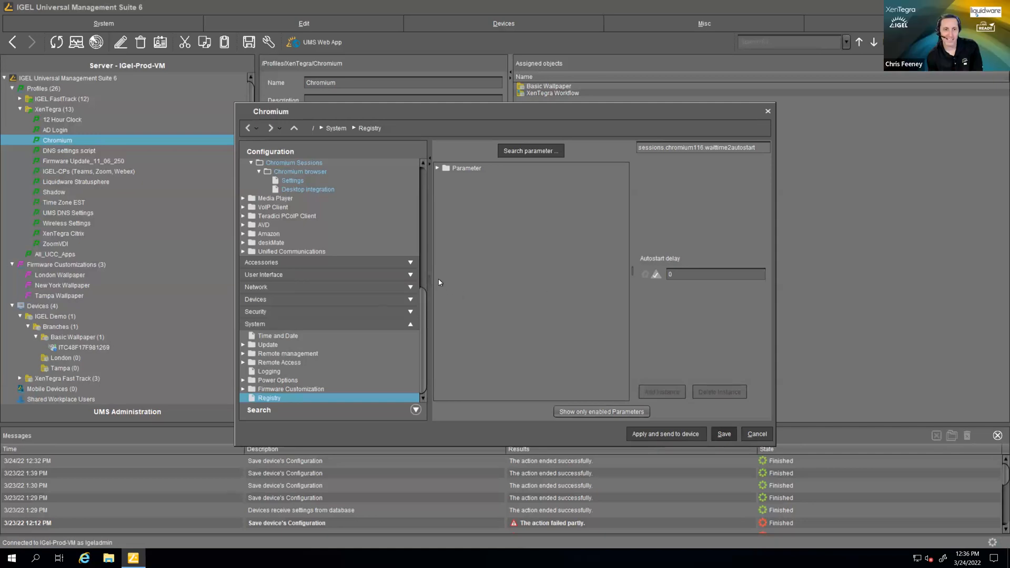
pyautogui.click(412, 263)
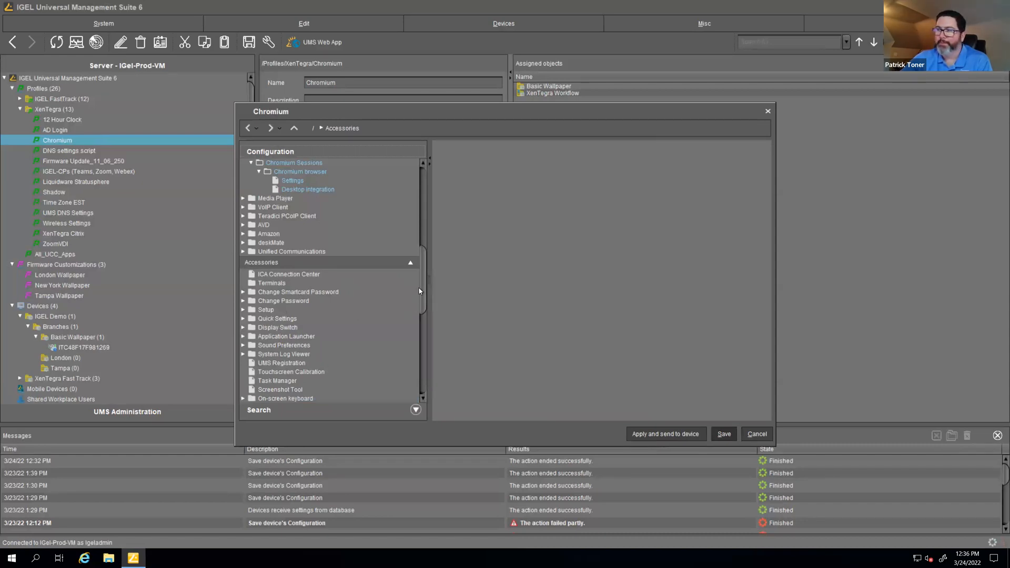
# Expand the settings Search panel at the bottom of the Chromium Configuration pane
pyautogui.moveTo(421, 280); pyautogui.dragTo(430, 300)
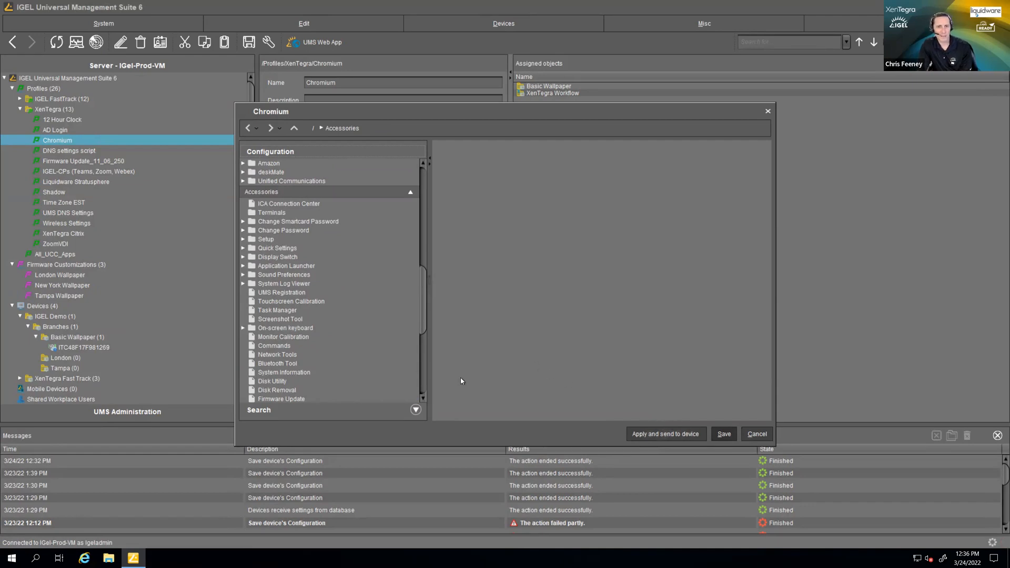
pyautogui.click(407, 411)
# Search the configuration for 'citrix' and open the Post Session: "Citrix" hit among 32 results
pyautogui.click(296, 195)
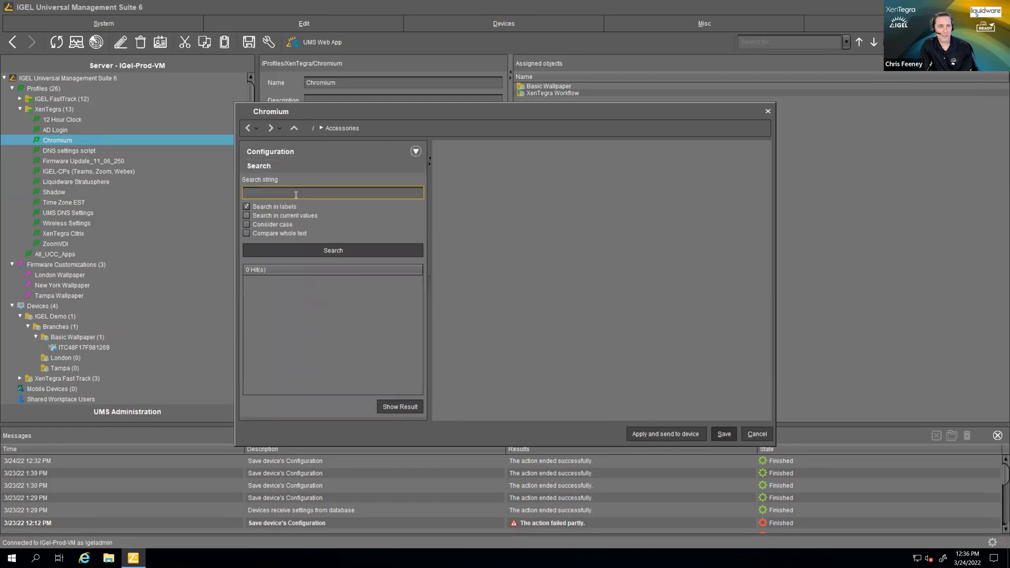
pyautogui.write('citrix')
pyautogui.press('Return')
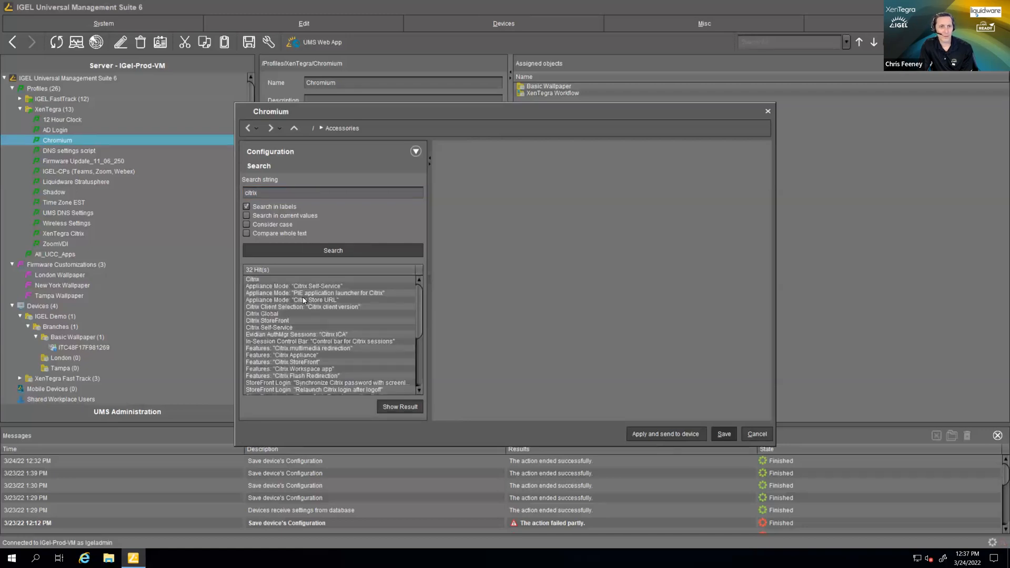
pyautogui.moveTo(418, 301); pyautogui.dragTo(427, 348)
pyautogui.click(304, 364)
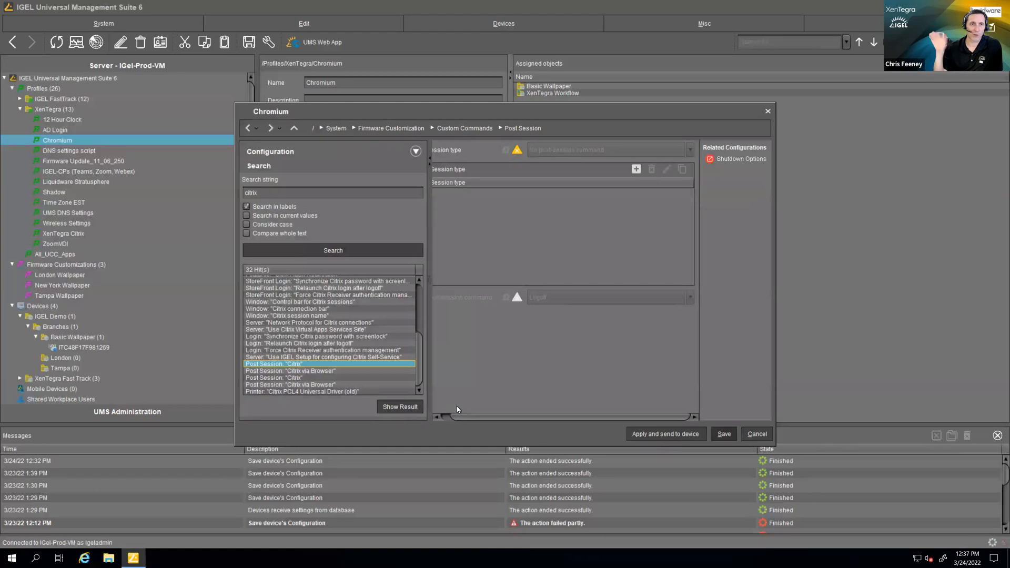
# Enable Session type, set it to Citrix, and add a Citrix session type entry
pyautogui.click(516, 151)
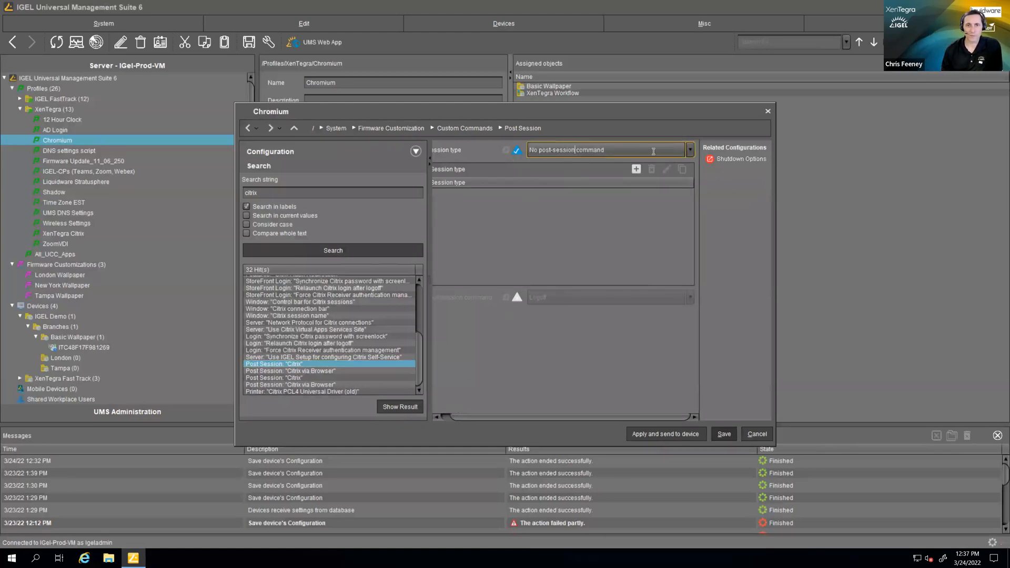
pyautogui.click(684, 152)
pyautogui.click(636, 167)
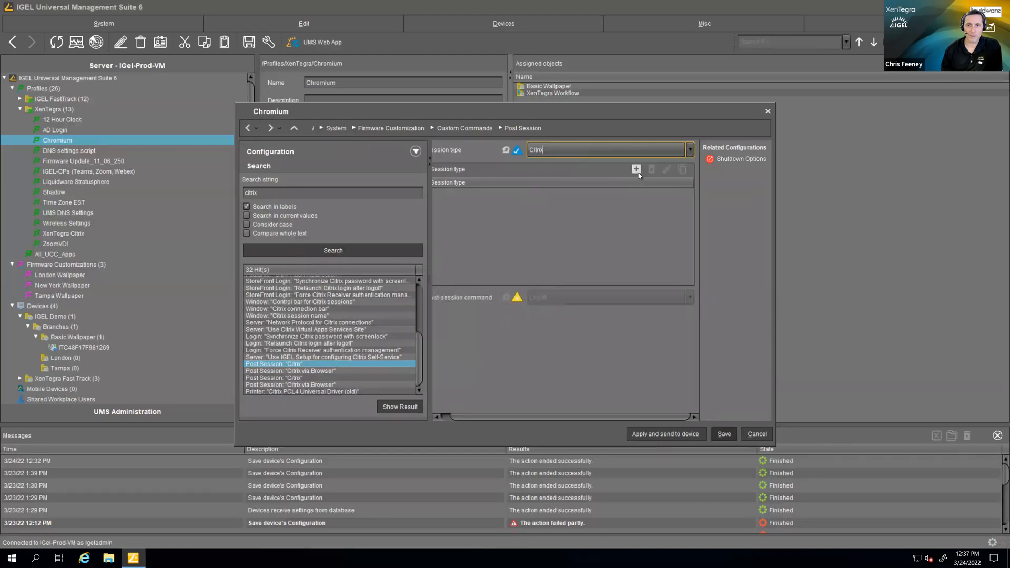
pyautogui.click(636, 170)
pyautogui.click(579, 271)
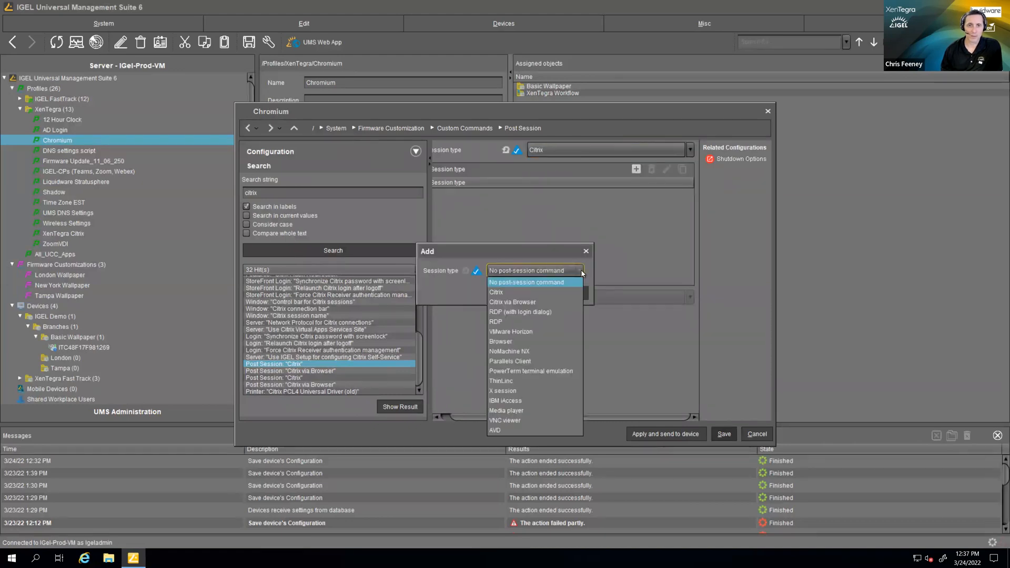
pyautogui.click(559, 292)
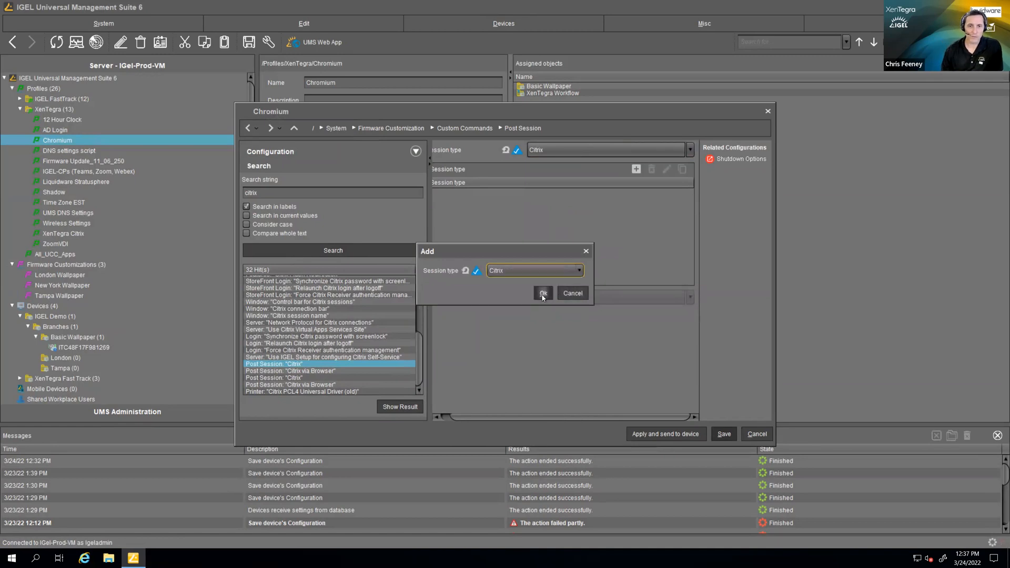
pyautogui.click(544, 296)
# Enable the post-session command, view its options, then cancel editing the Chromium profile
pyautogui.moveTo(537, 415); pyautogui.dragTo(528, 416)
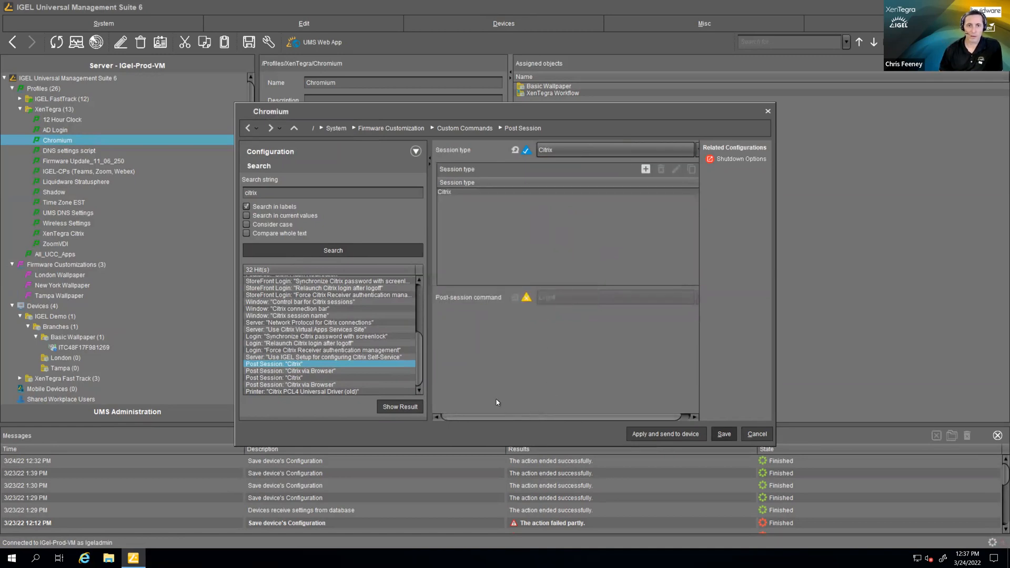
pyautogui.click(526, 298)
pyautogui.click(698, 299)
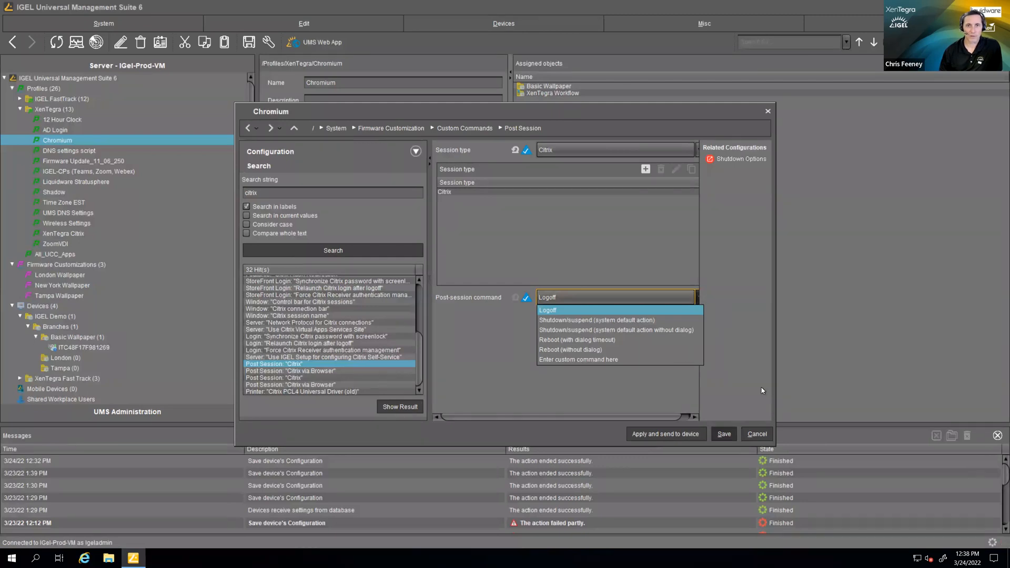
pyautogui.click(758, 434)
pyautogui.click(758, 434)
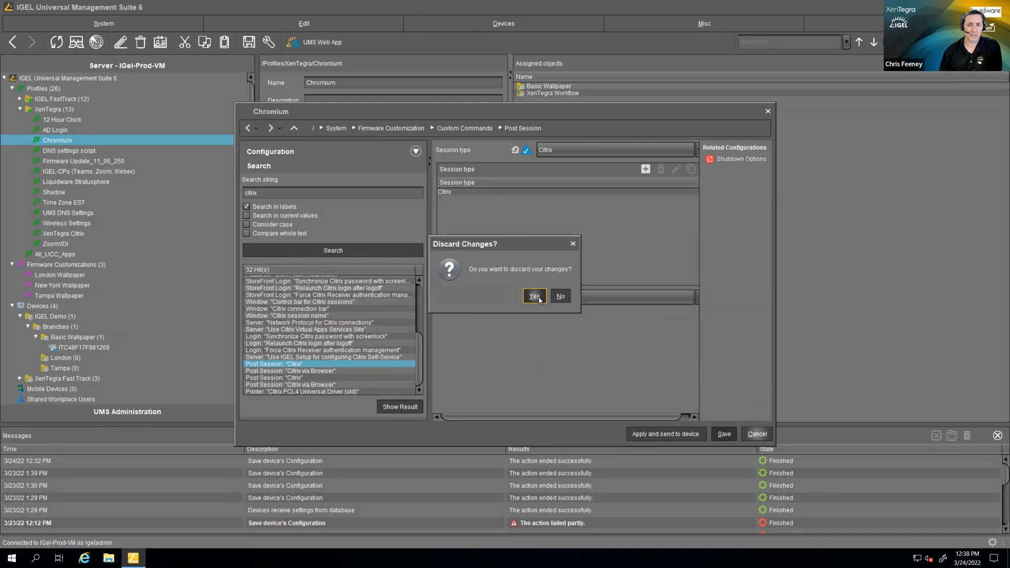
# Discard the Chromium edits and compare Chromium's settings against the XenTegra Citrix profile
pyautogui.click(533, 295)
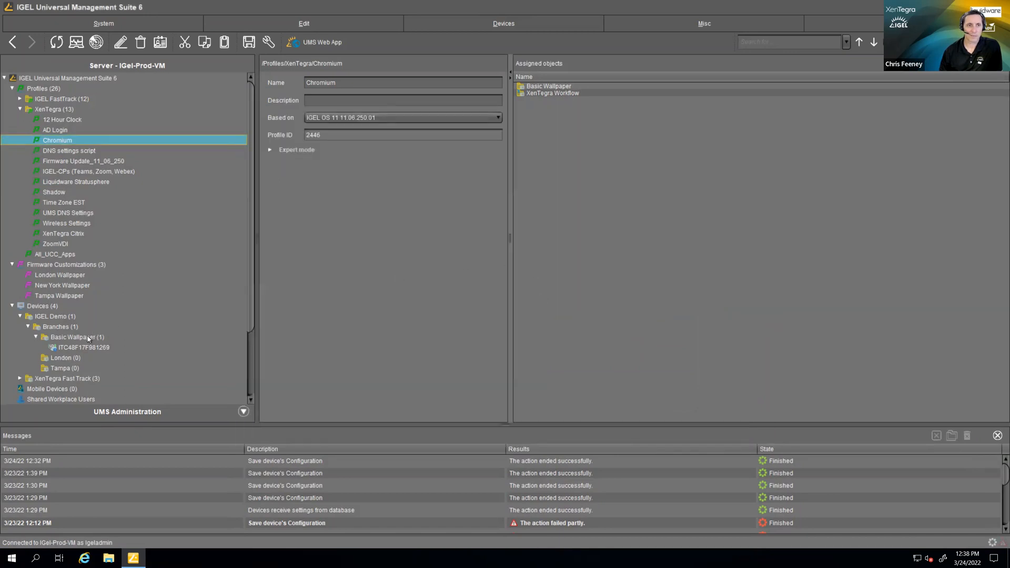
pyautogui.rightClick(56, 141)
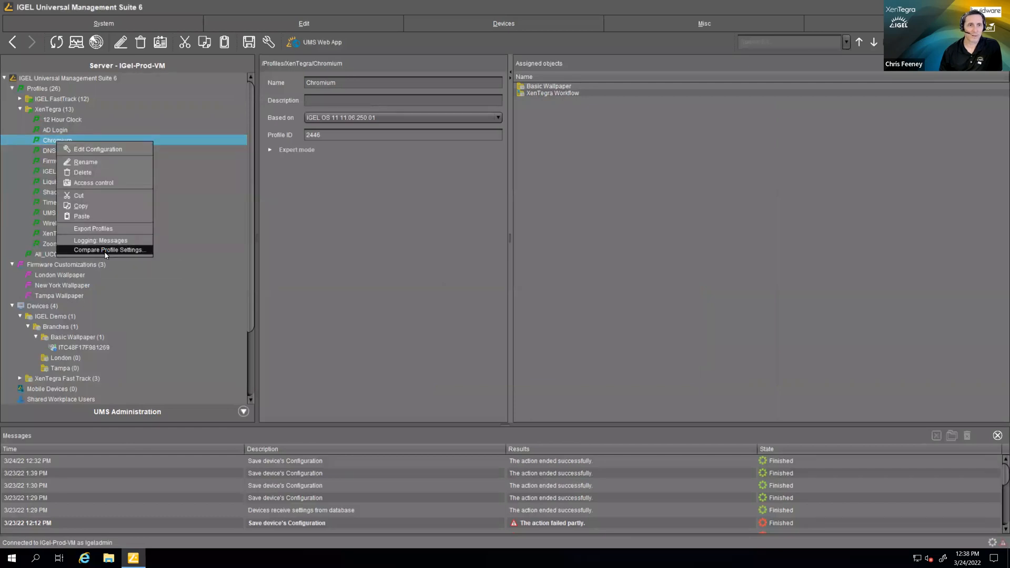
pyautogui.click(106, 251)
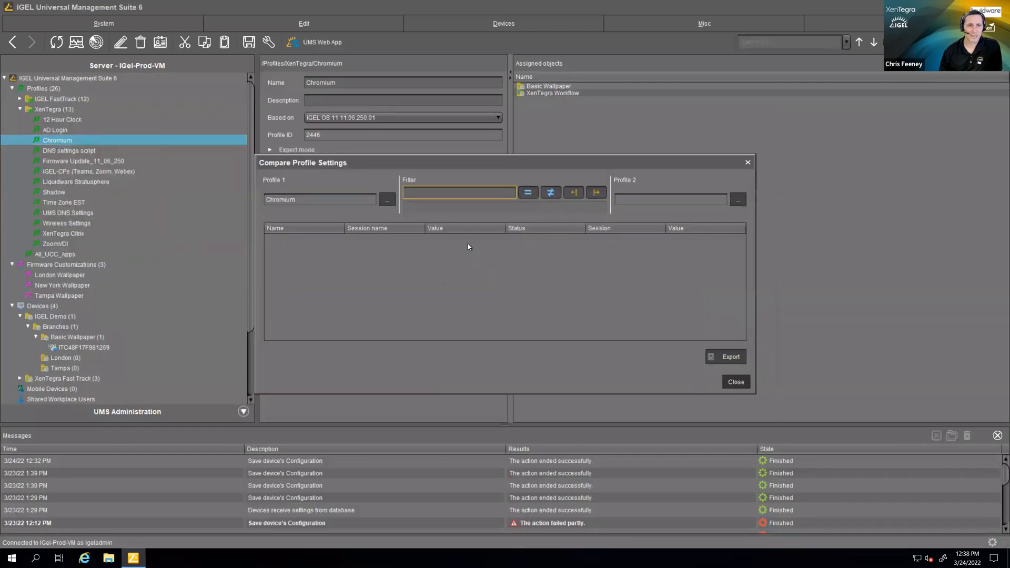
pyautogui.click(739, 199)
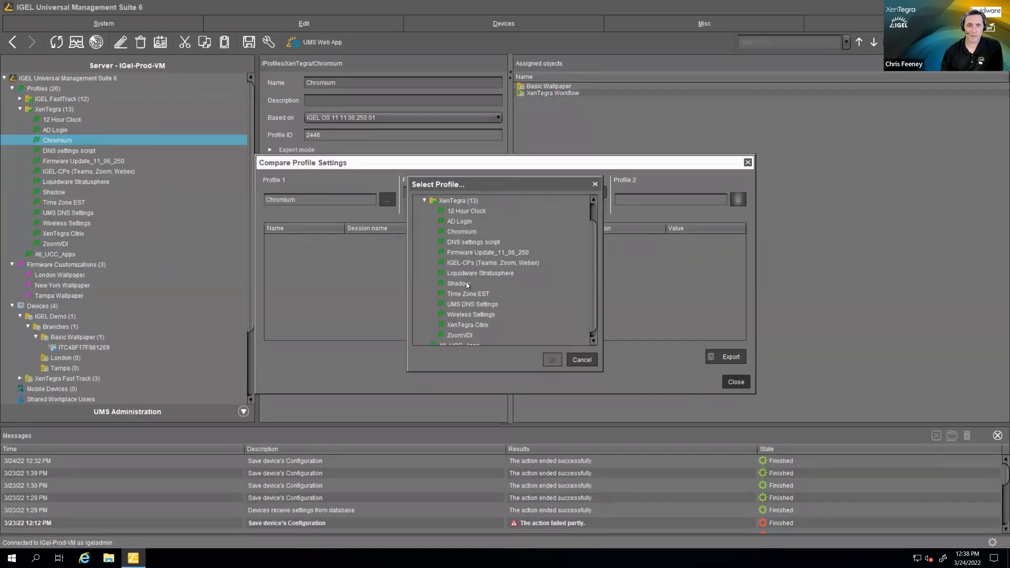
pyautogui.scroll(-1, 469, 295)
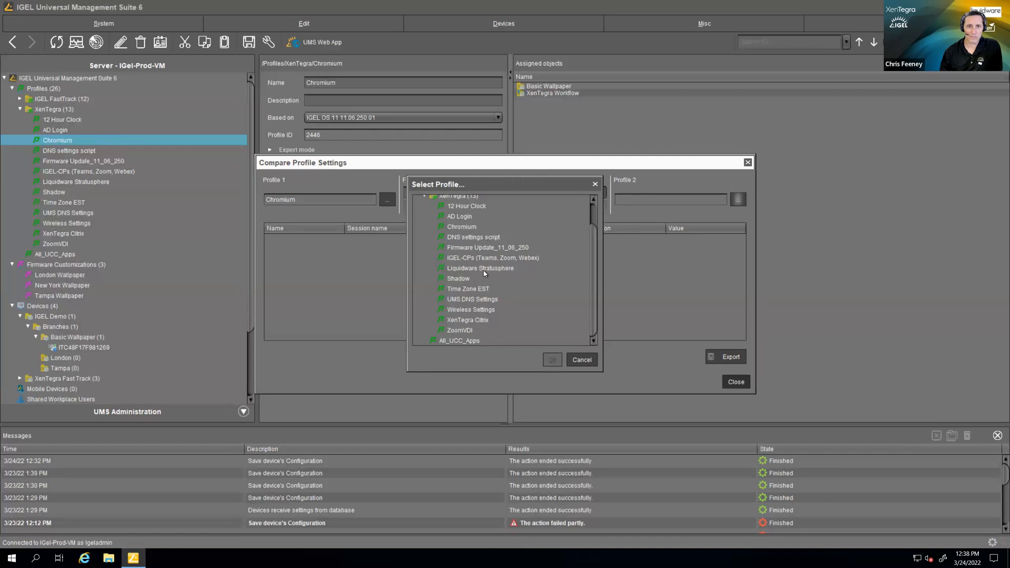
pyautogui.click(483, 322)
pyautogui.click(551, 360)
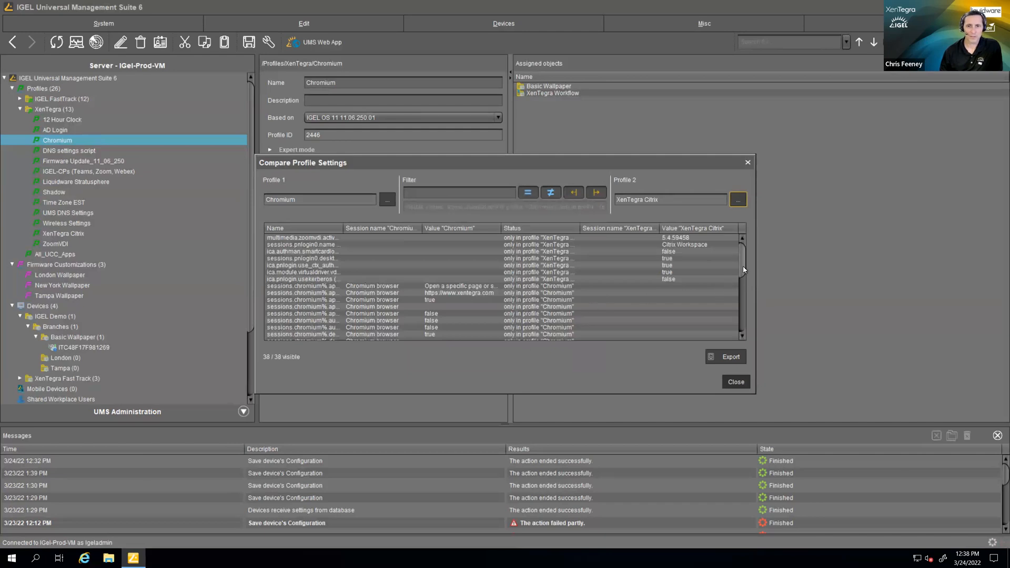
# Review the 38 differing settings, then cancel exporting them to profile-comparison.csv
pyautogui.moveTo(744, 270); pyautogui.dragTo(743, 258)
pyautogui.click(730, 357)
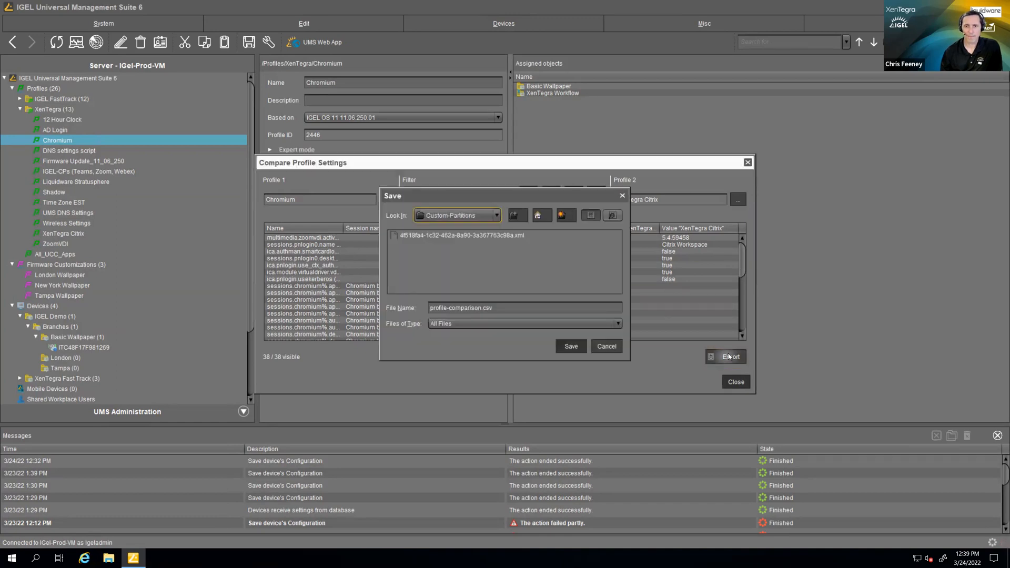
pyautogui.click(601, 347)
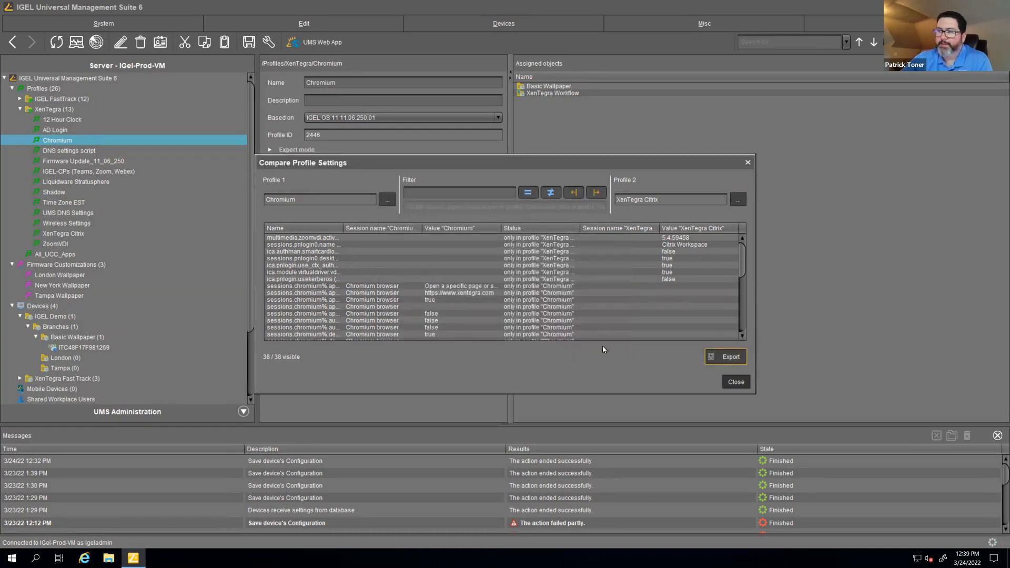
# Close the profile comparison and scroll the profile tree to view the Chromium profile page
pyautogui.click(736, 386)
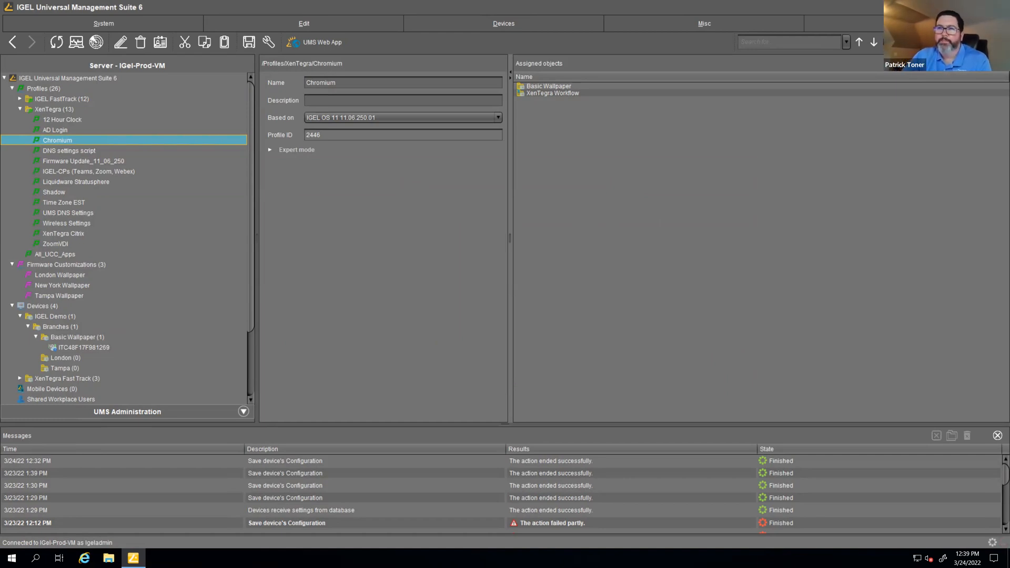
pyautogui.moveTo(250, 254); pyautogui.dragTo(254, 267)
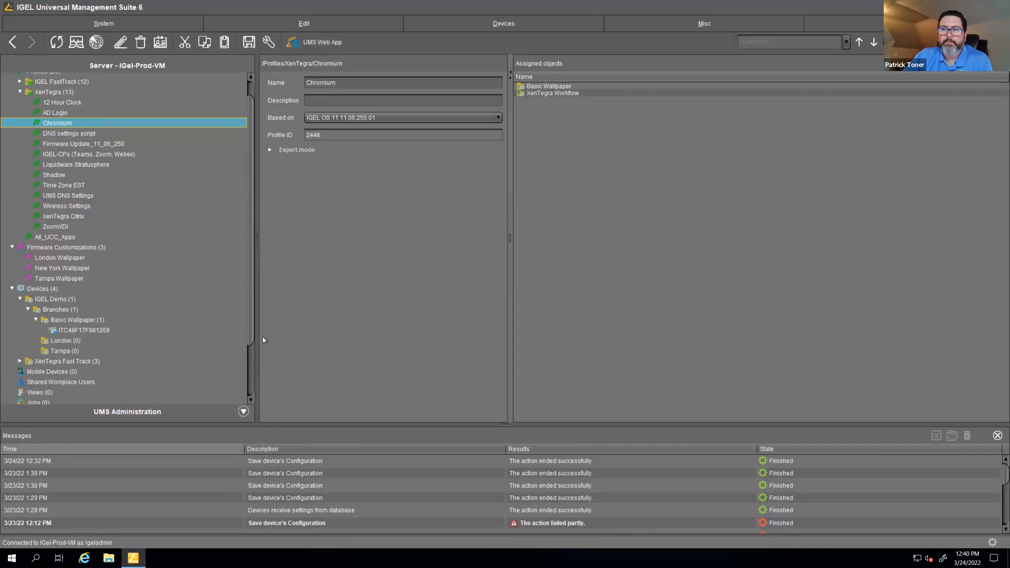
pyautogui.moveTo(248, 313); pyautogui.dragTo(256, 269)
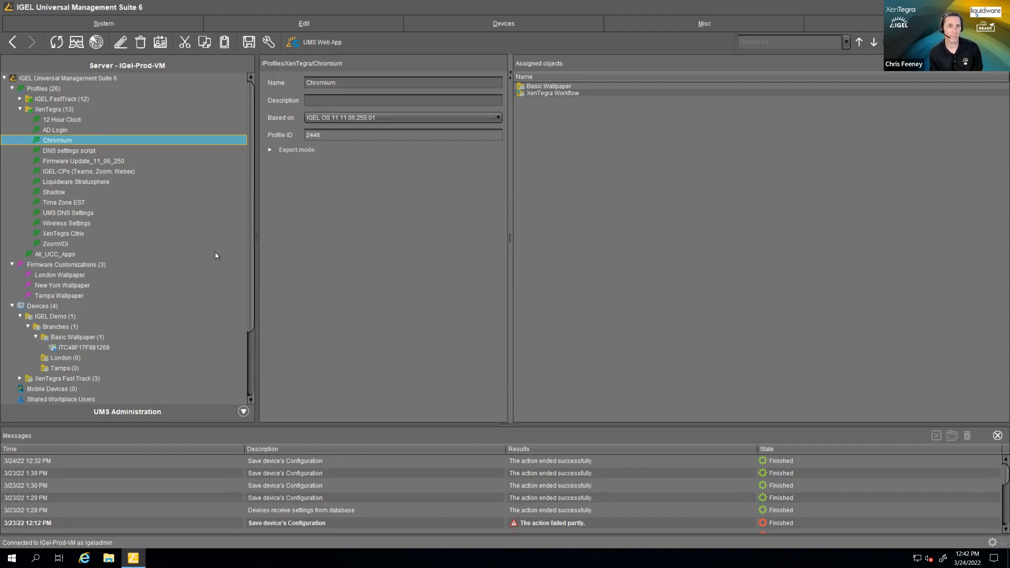
# Refresh the console and start a VNC shadow session to thin client ITC48F17F981269 in Basic Wallpaper
pyautogui.click(57, 41)
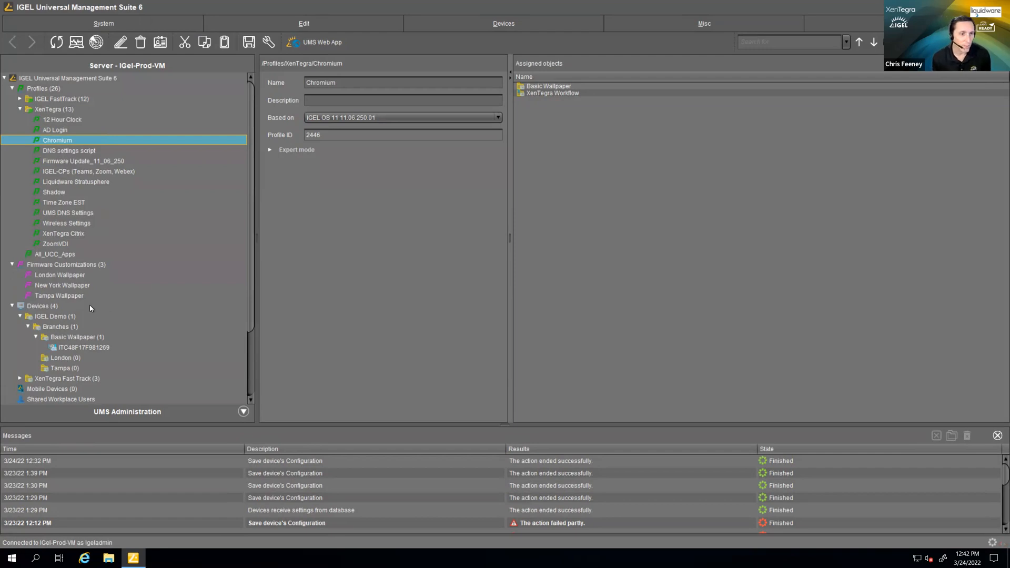
pyautogui.click(67, 274)
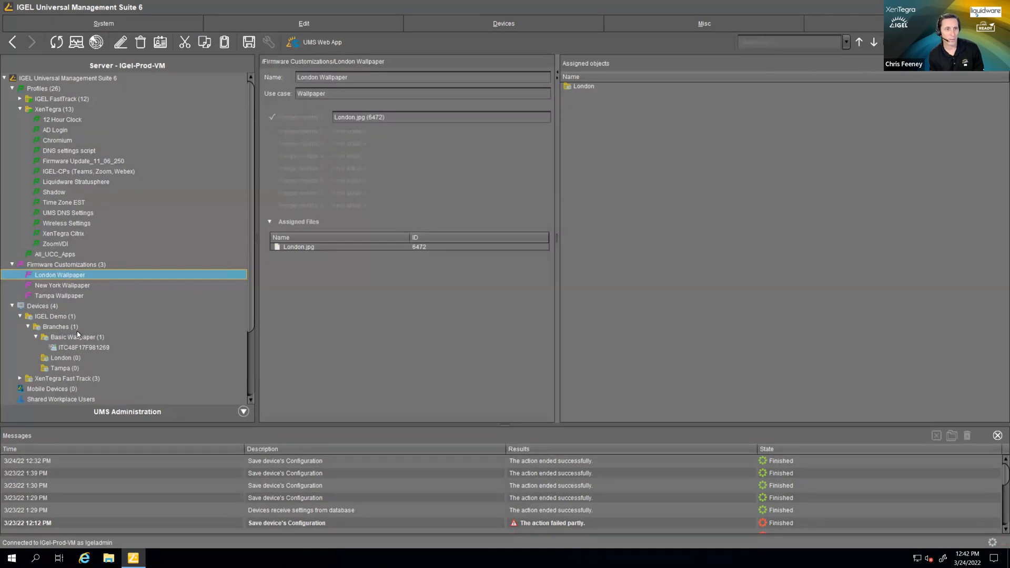
pyautogui.click(103, 336)
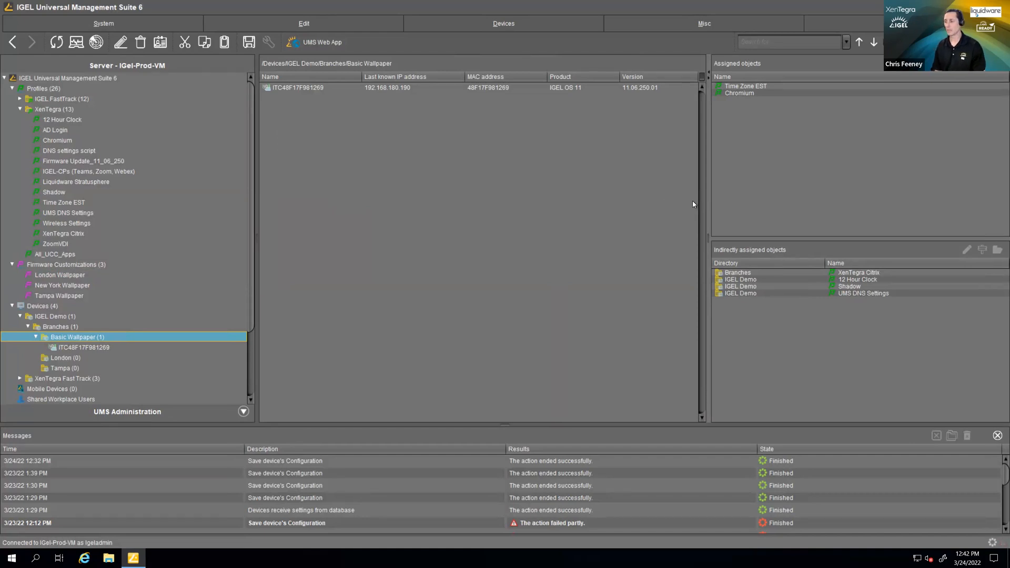
pyautogui.click(100, 348)
pyautogui.rightClick(100, 348)
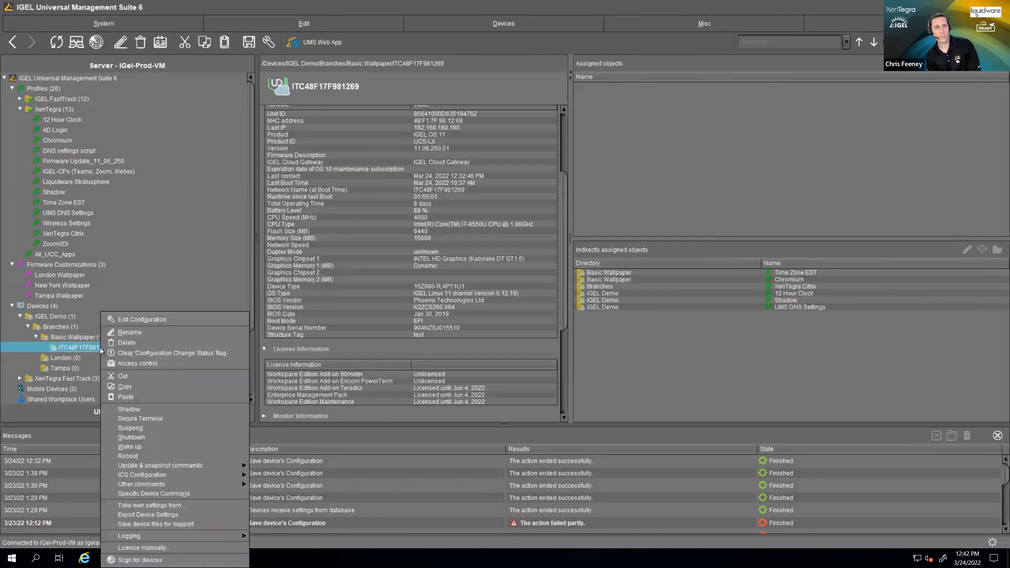
pyautogui.click(134, 410)
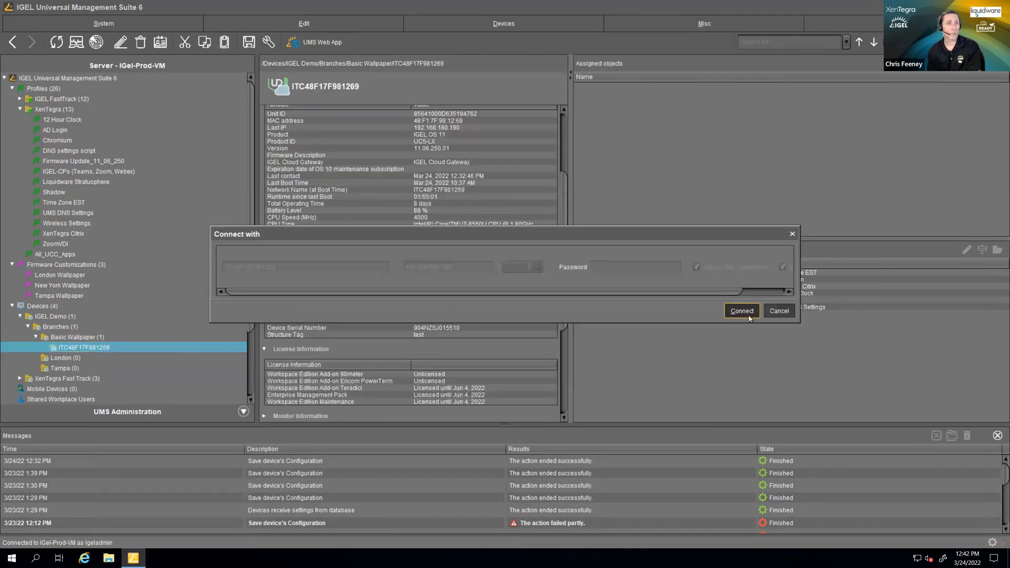
pyautogui.click(742, 312)
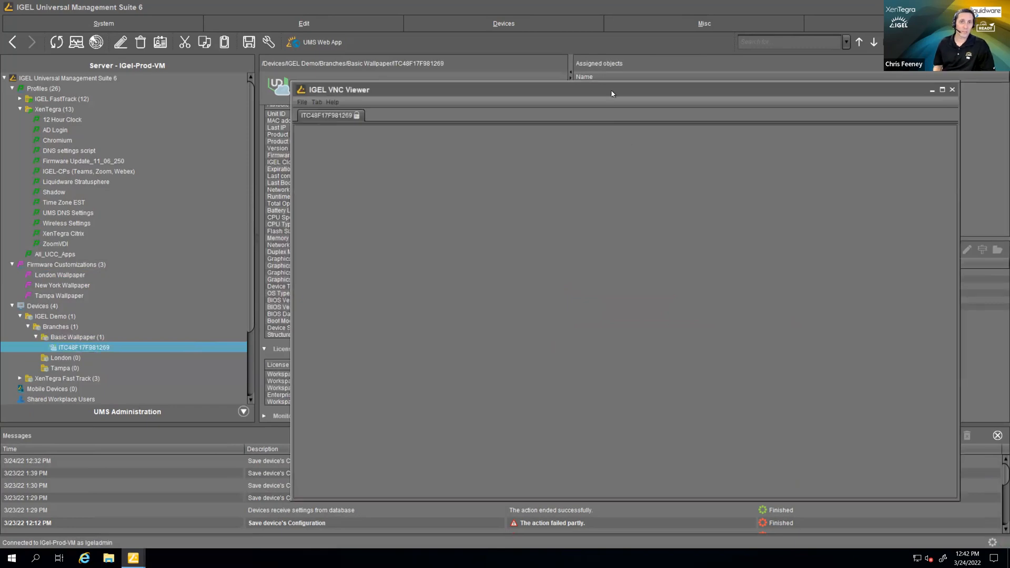
pyautogui.moveTo(612, 95); pyautogui.dragTo(560, 106)
# Close Chromium on the shadowed desktop and return to the Basic Wallpaper folder in UMS
pyautogui.click(901, 141)
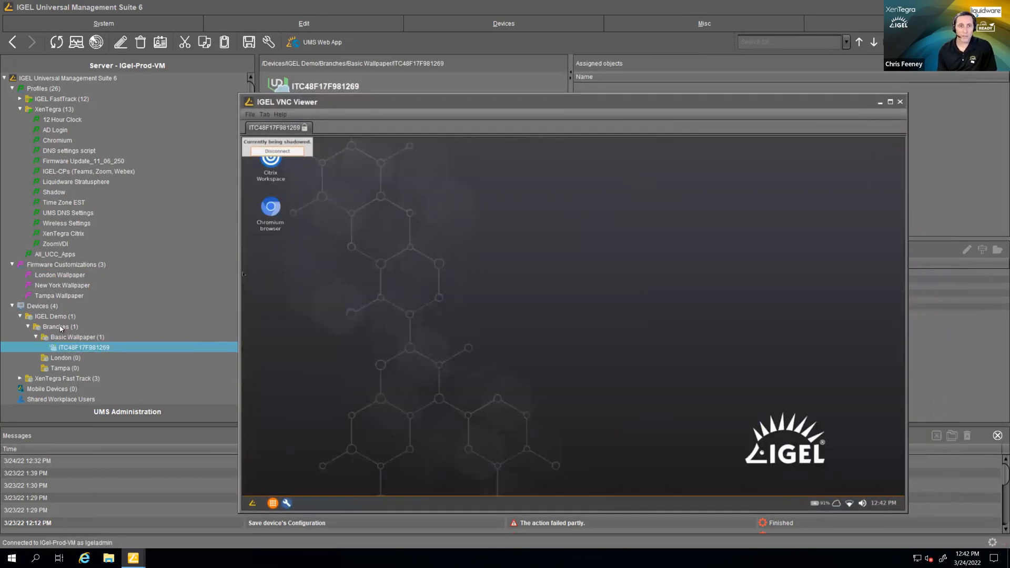
pyautogui.click(63, 337)
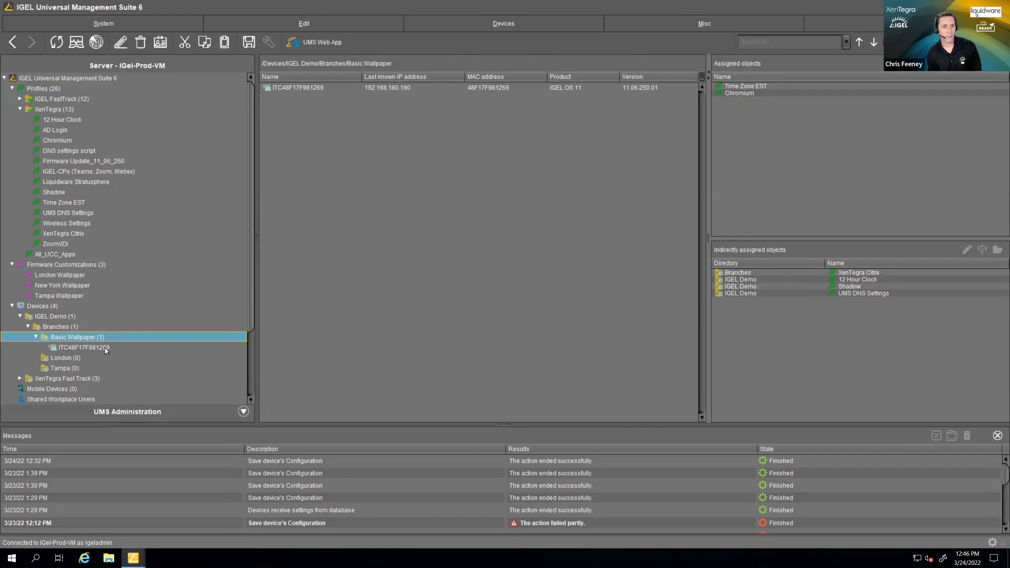
# Check ITC48F17F981269's details, return to the VNC shadow, move the shadowed notice, and launch Citrix Workspace
pyautogui.click(87, 347)
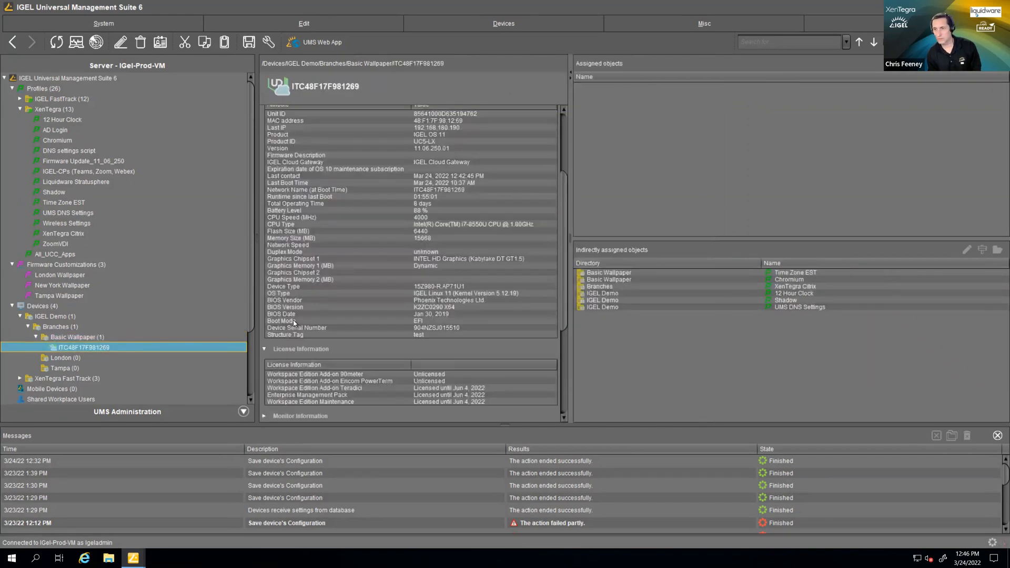
pyautogui.scroll(5, 563, 239)
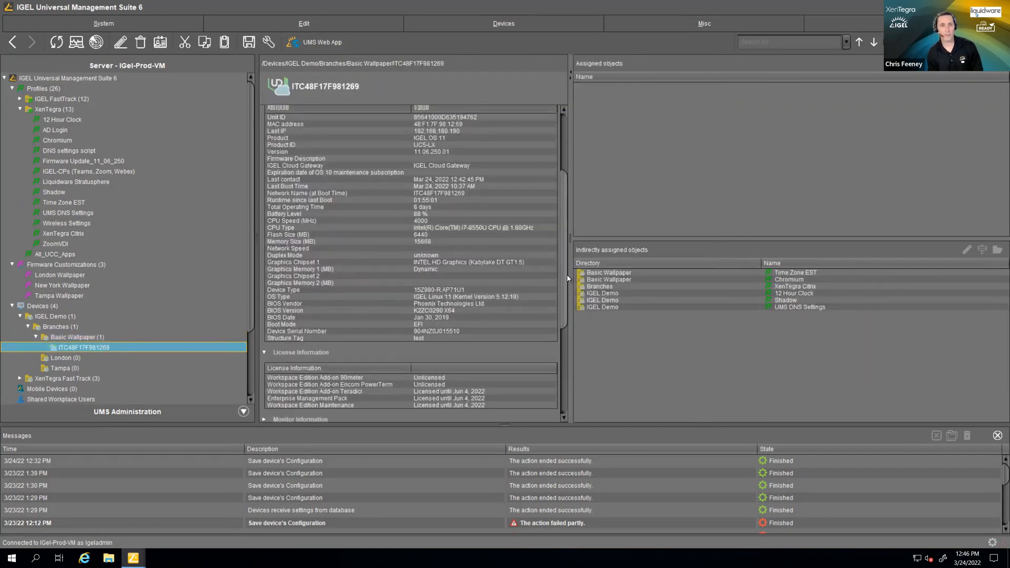
pyautogui.scroll(-3, 570, 239)
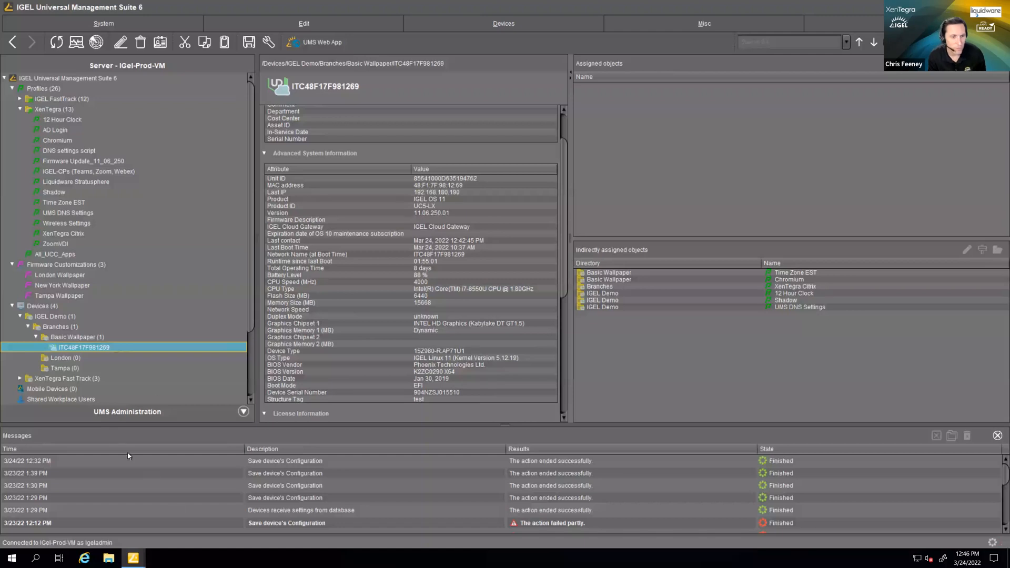
pyautogui.moveTo(134, 558)
pyautogui.click(160, 531)
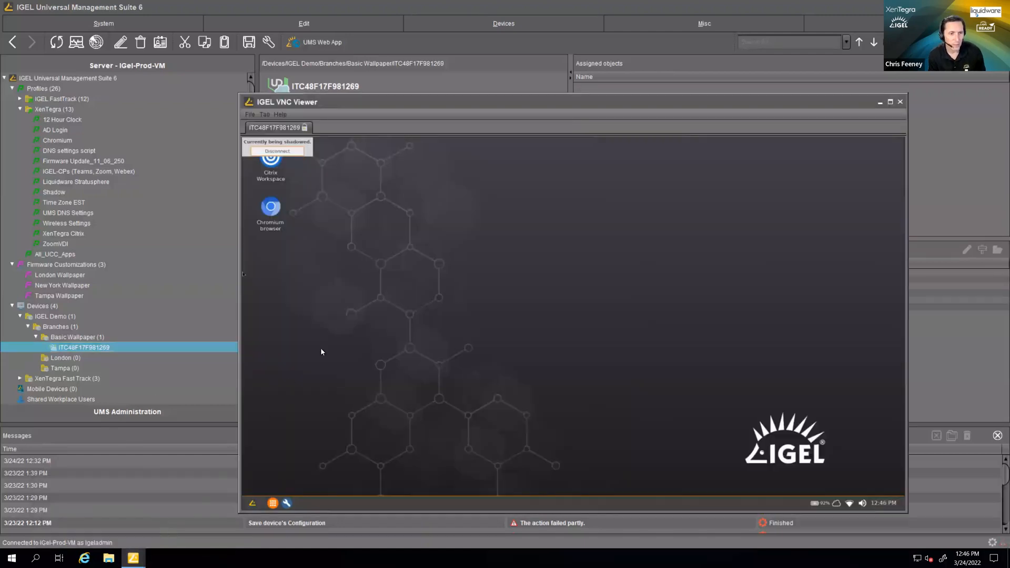
pyautogui.moveTo(304, 143); pyautogui.dragTo(852, 388)
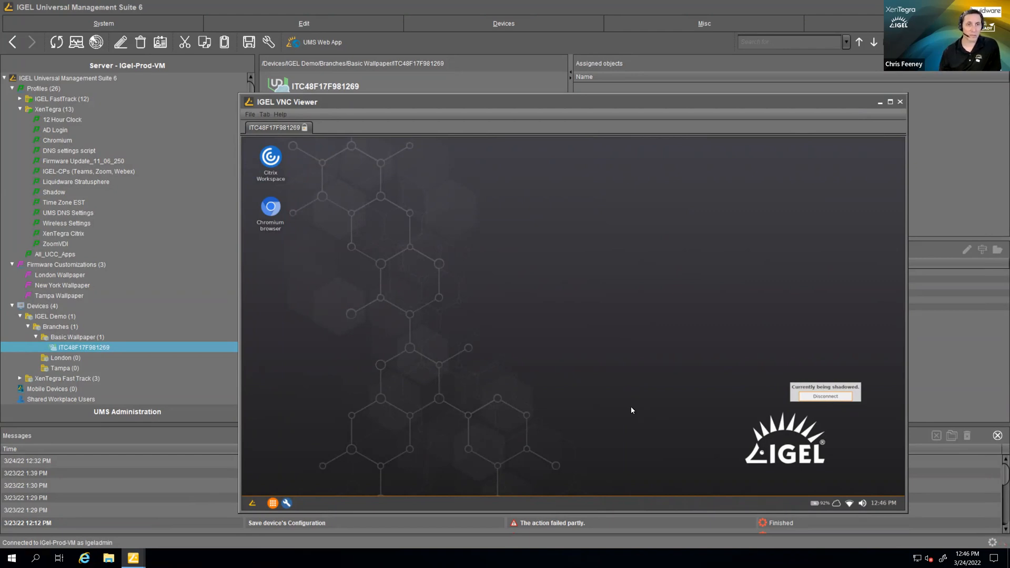
pyautogui.doubleClick(271, 160)
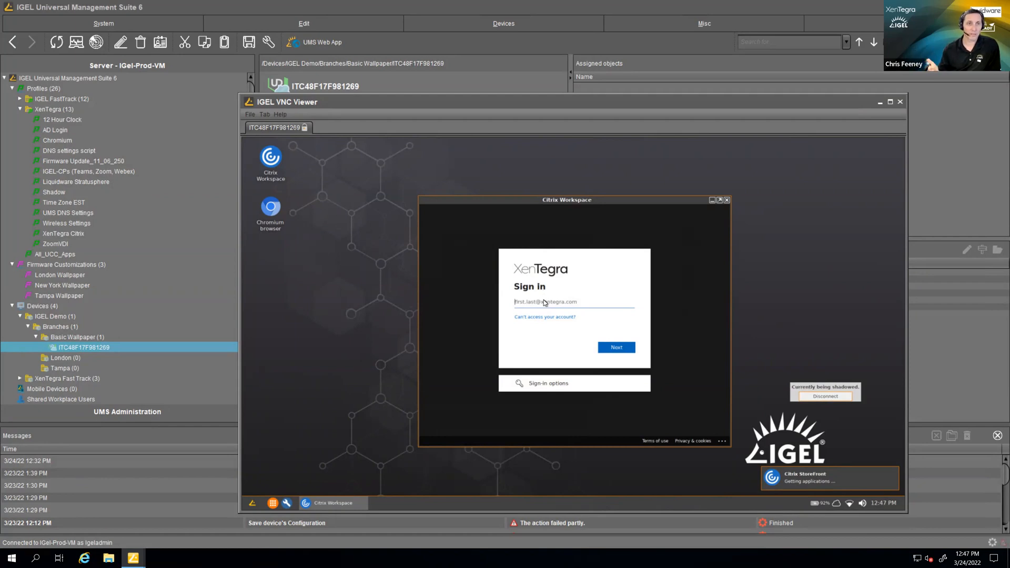
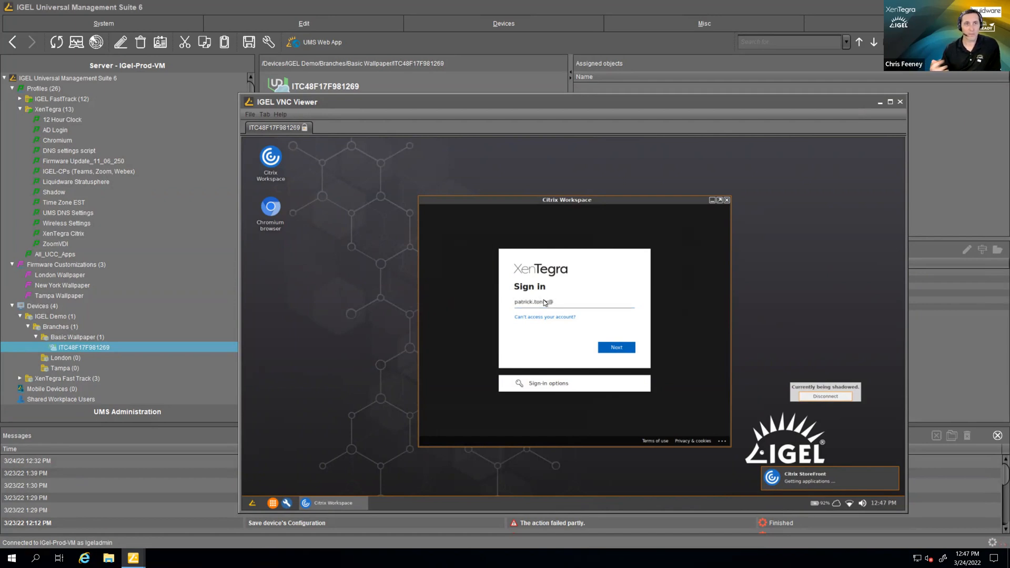
# Enter the user's e-mail address and account password to sign in to Citrix Workspace
pyautogui.press('Return')
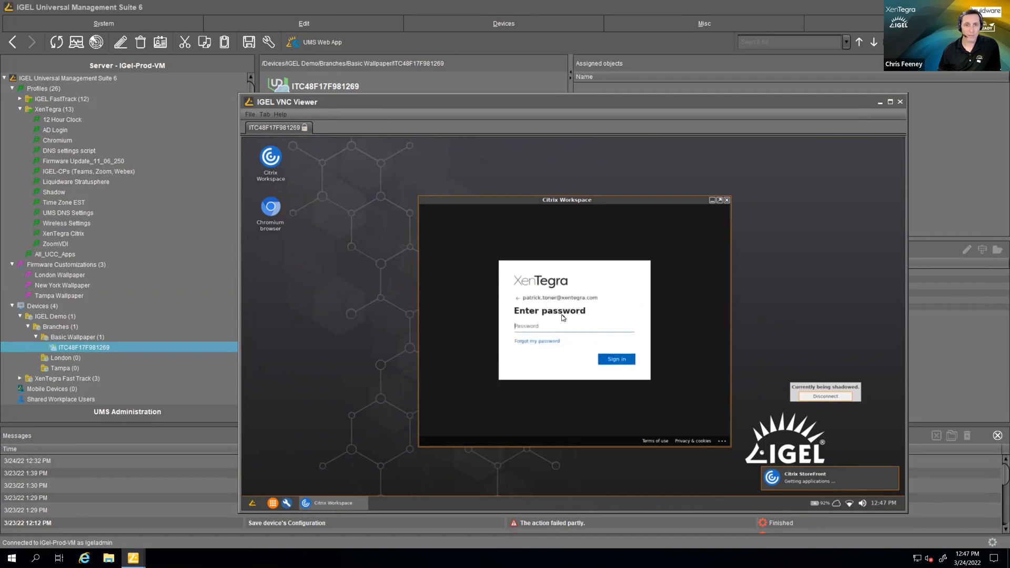
pyautogui.write('••••••••••••')
pyautogui.press('Return')
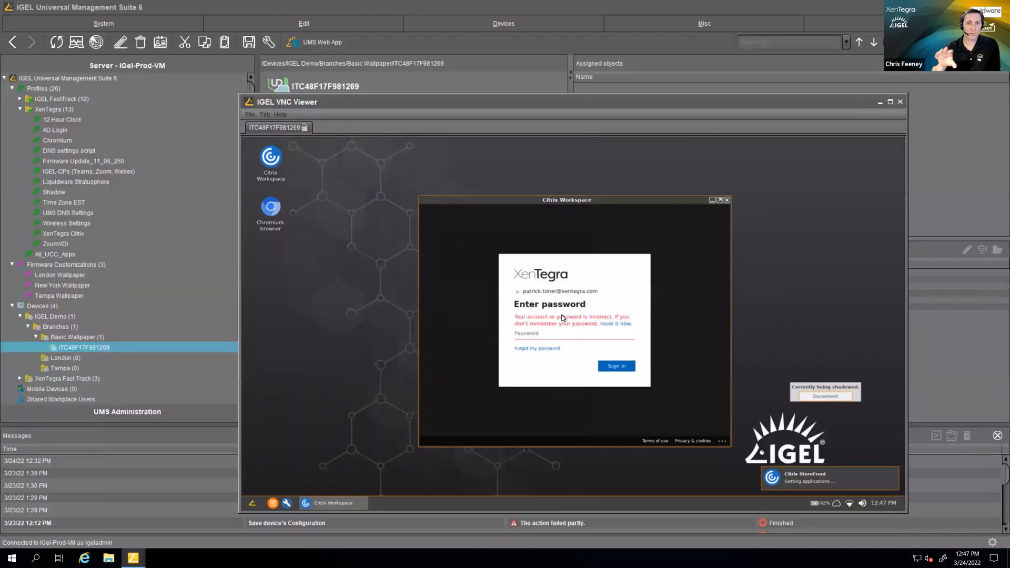
pyautogui.write('•••••••••')
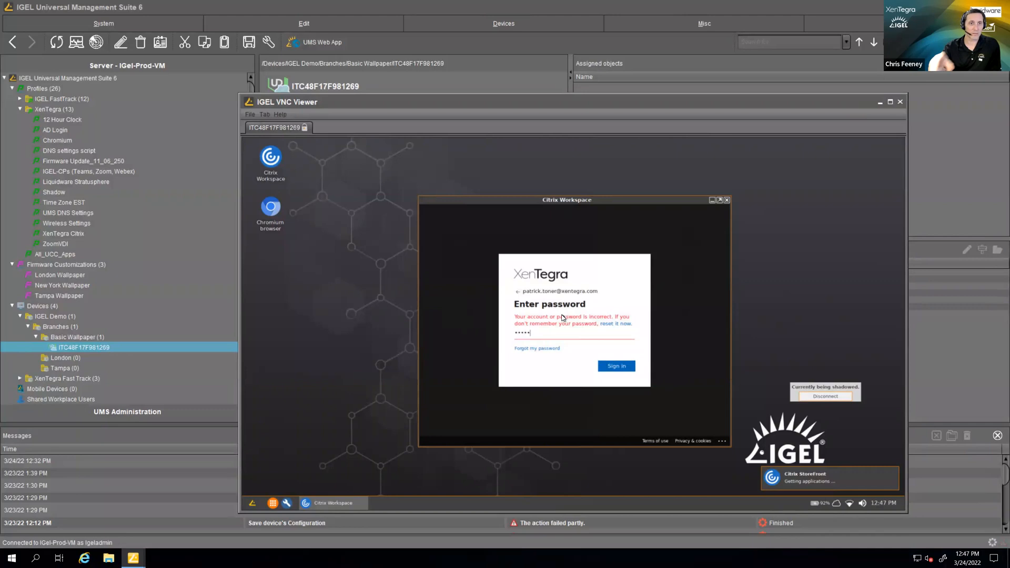
pyautogui.press('Return')
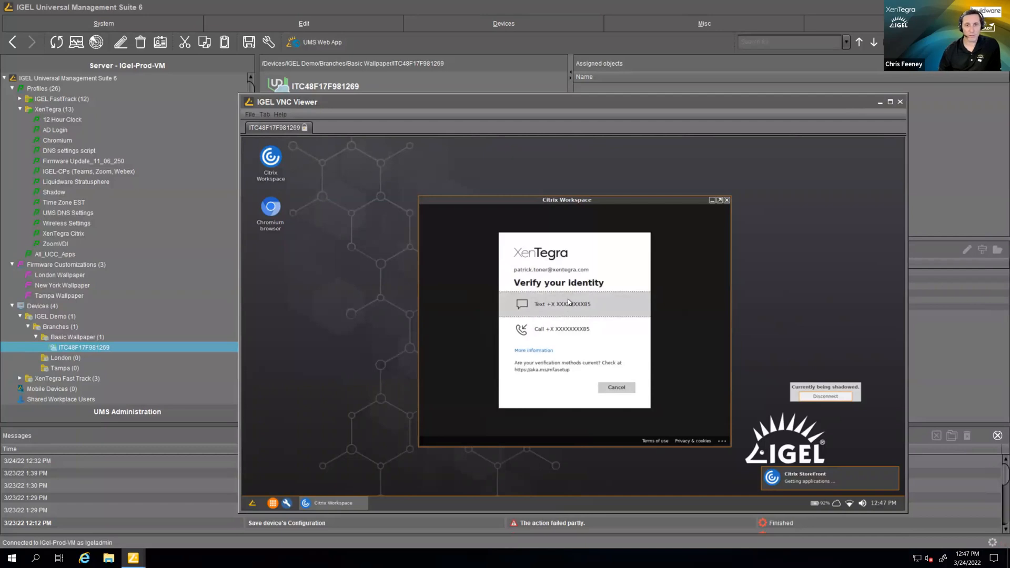
# Get the verification code by text, enter it, and choose to stay signed in
pyautogui.click(568, 302)
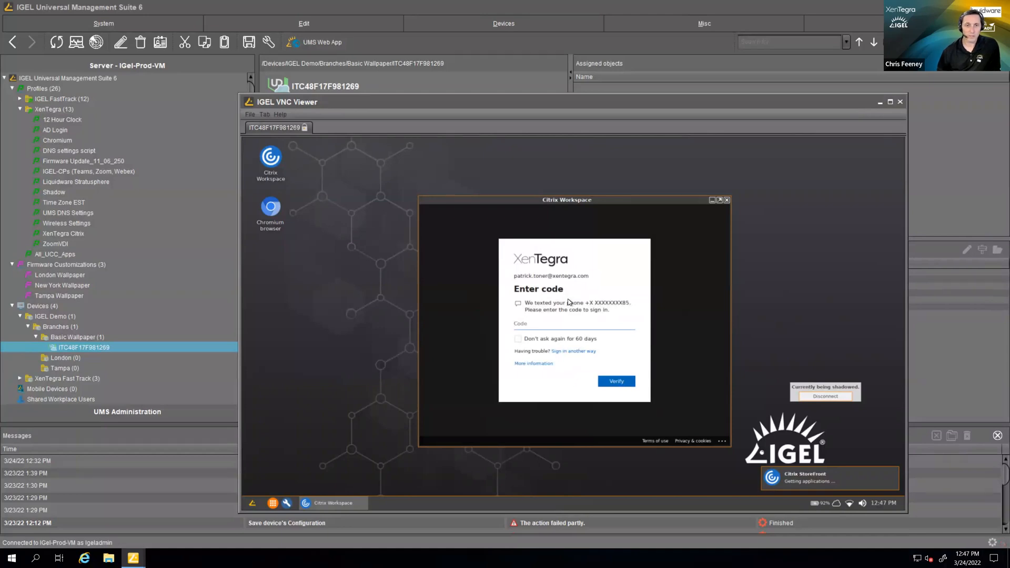
pyautogui.click(587, 328)
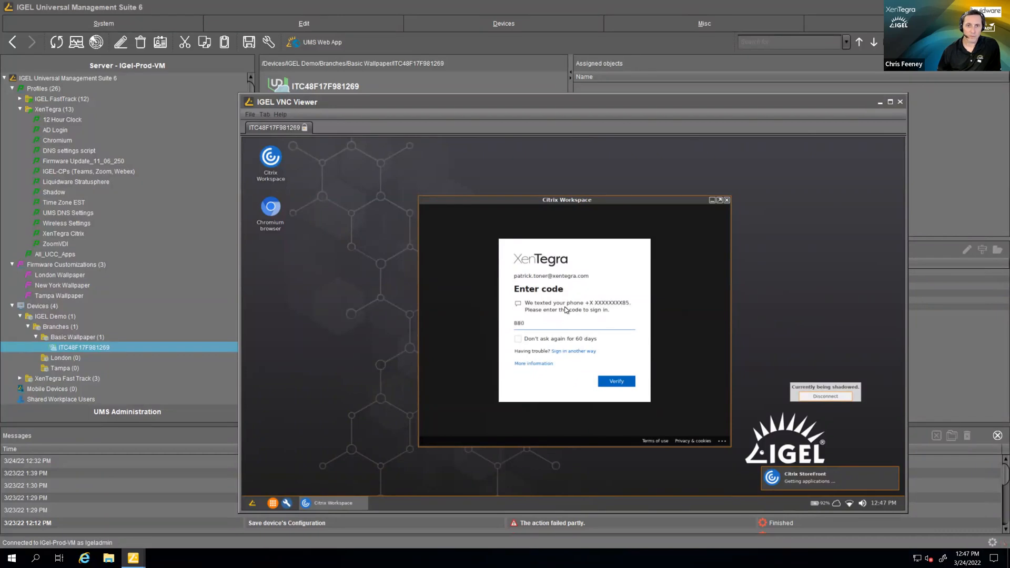
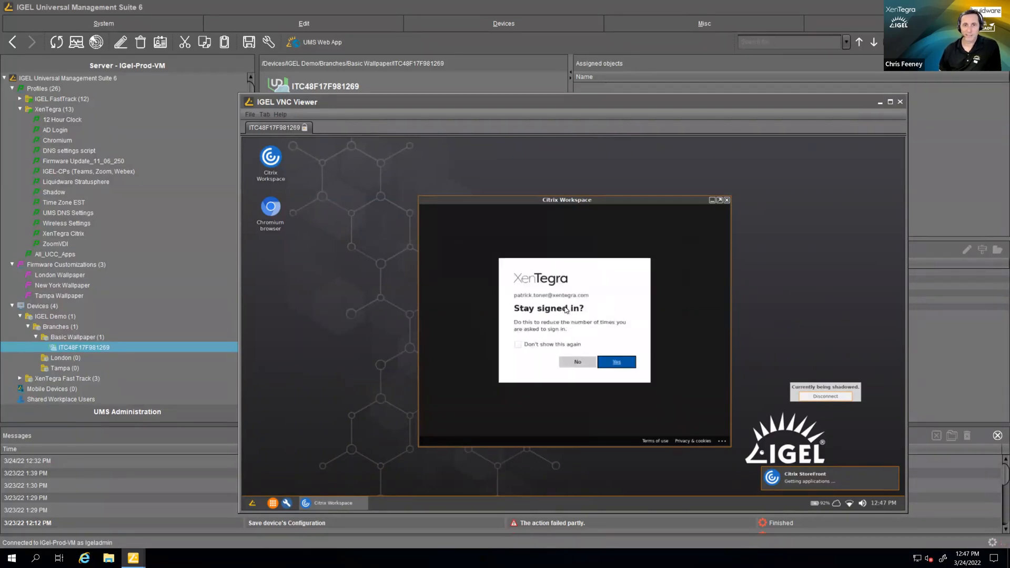
pyautogui.click(618, 364)
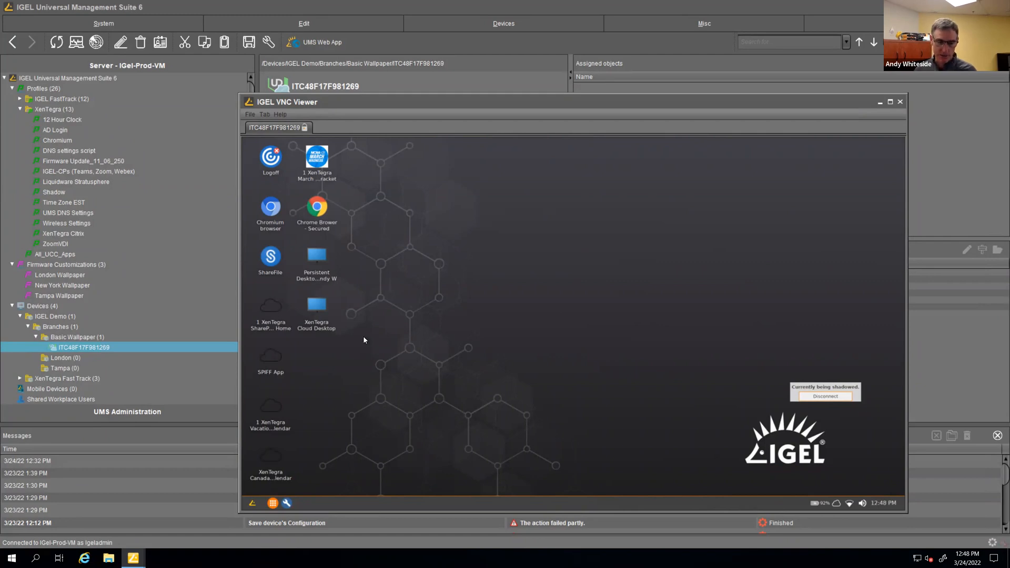
# Launch the XenTegra Cloud Desktop and close its Explorer, Teams and Calculator windows
pyautogui.doubleClick(316, 307)
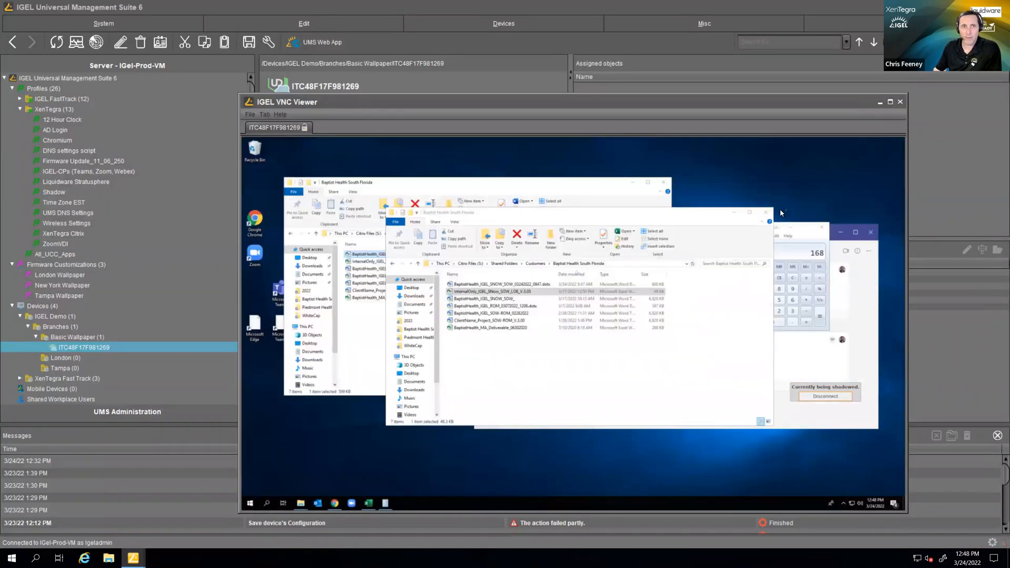
pyautogui.click(767, 212)
pyautogui.click(664, 182)
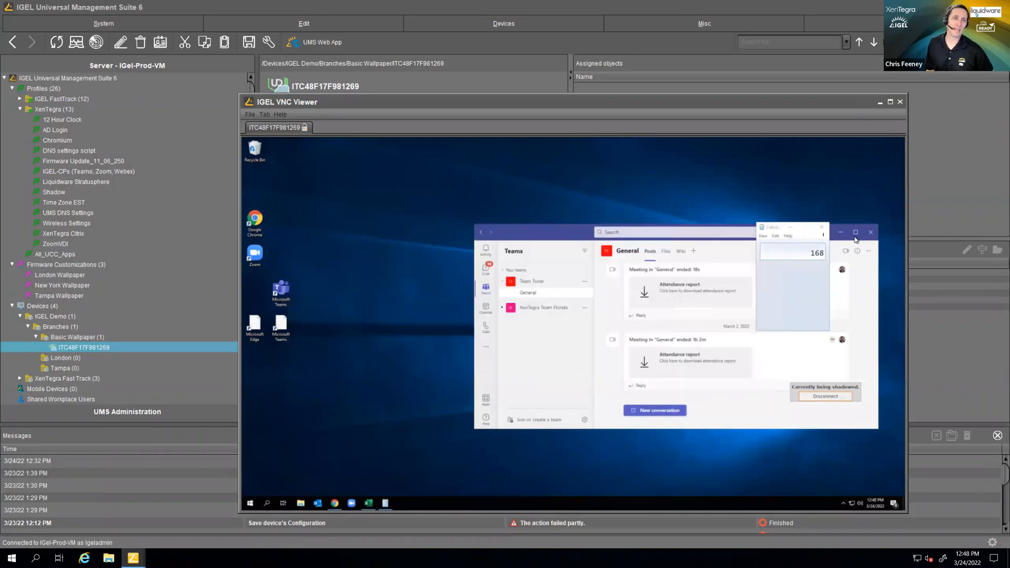
pyautogui.click(870, 232)
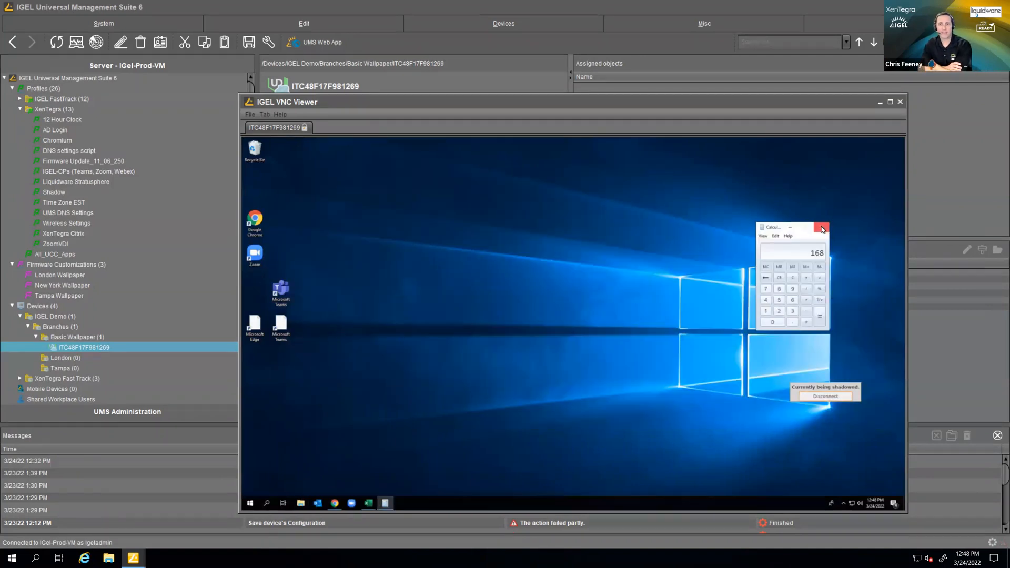
pyautogui.click(823, 229)
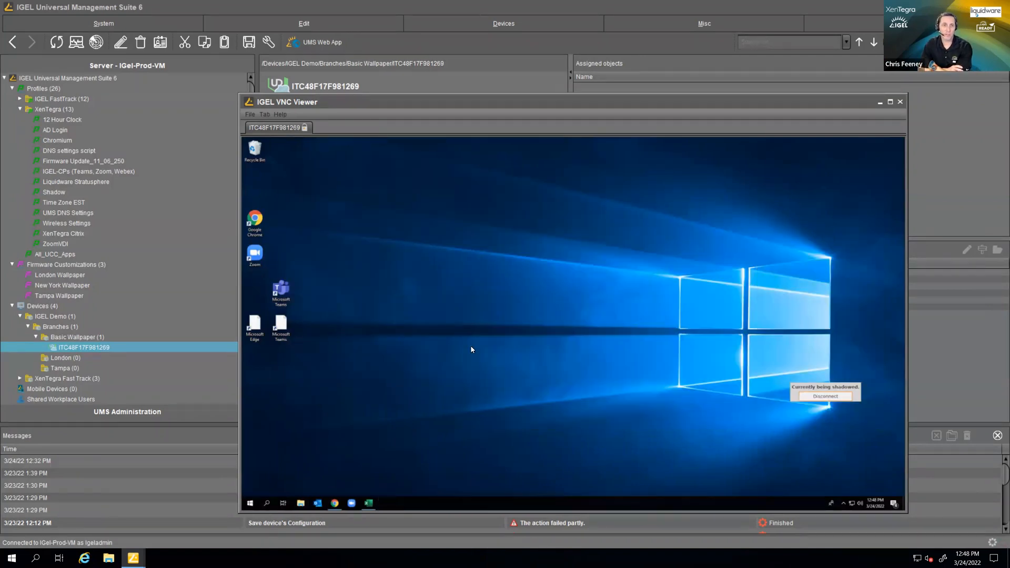
# Move the Teams icons higher and the shadowing notice to the bottom-right corner
pyautogui.moveTo(287, 297); pyautogui.dragTo(309, 188)
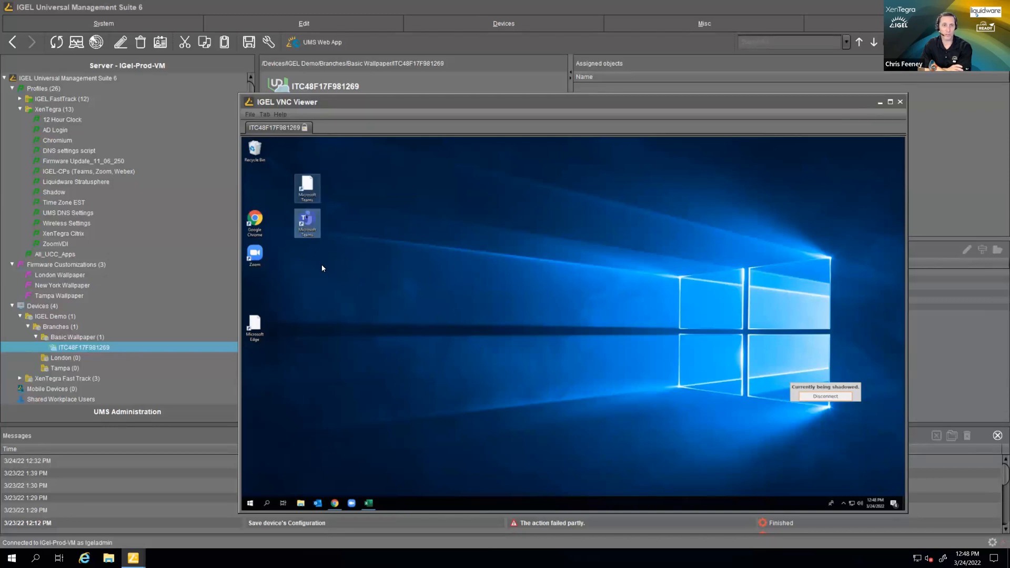
pyautogui.click(368, 350)
pyautogui.moveTo(851, 391); pyautogui.dragTo(869, 472)
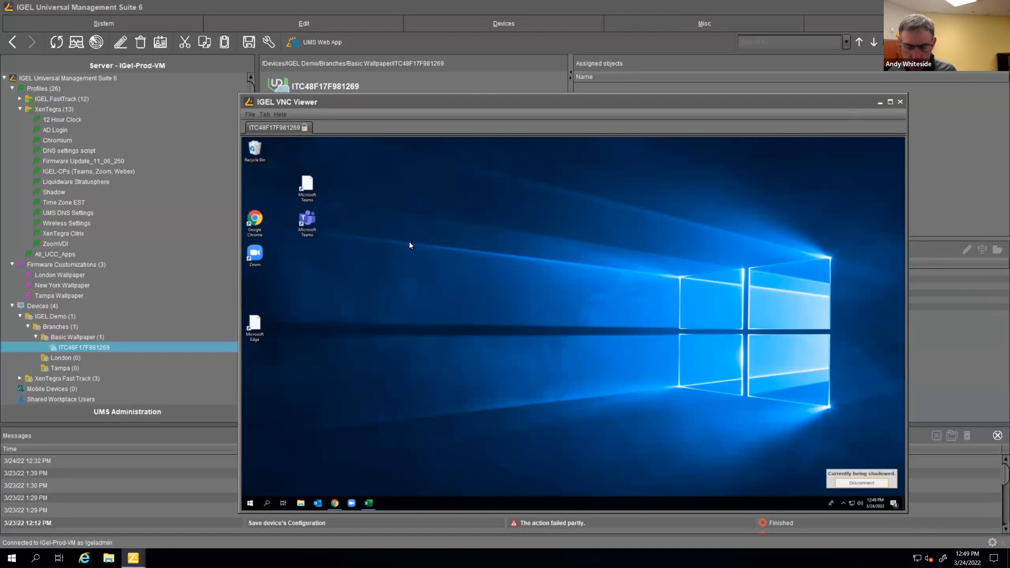
# Send Ctrl-Alt-Tab to return the thin client to its IGEL desktop, then list the XenTegra profiles
pyautogui.click(845, 504)
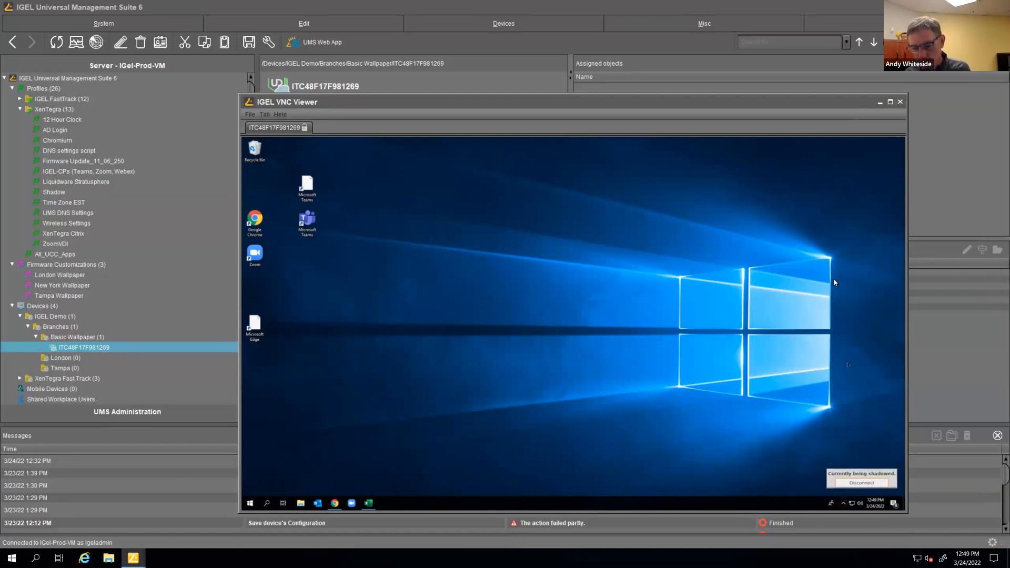
pyautogui.click(845, 505)
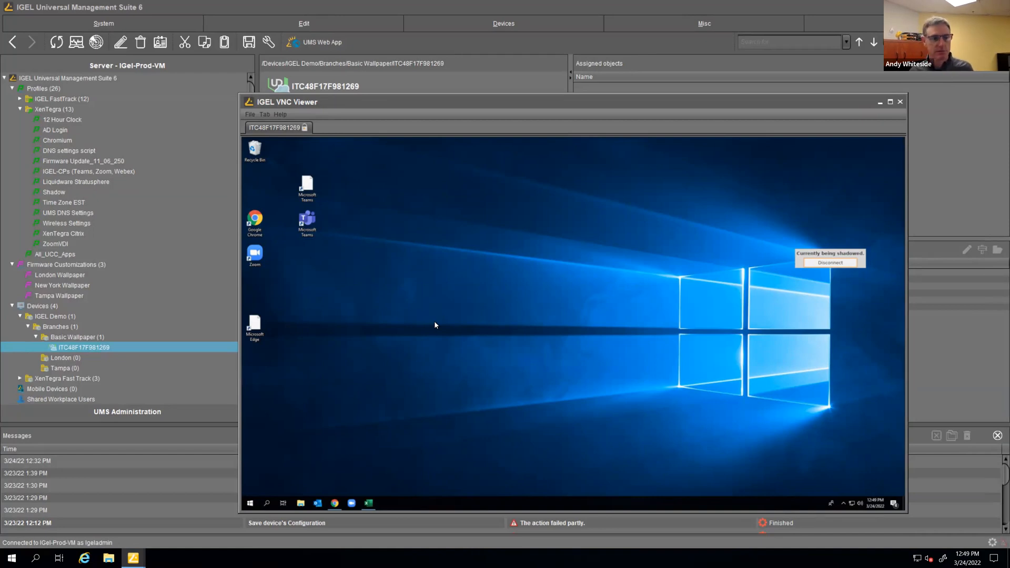
pyautogui.click(264, 115)
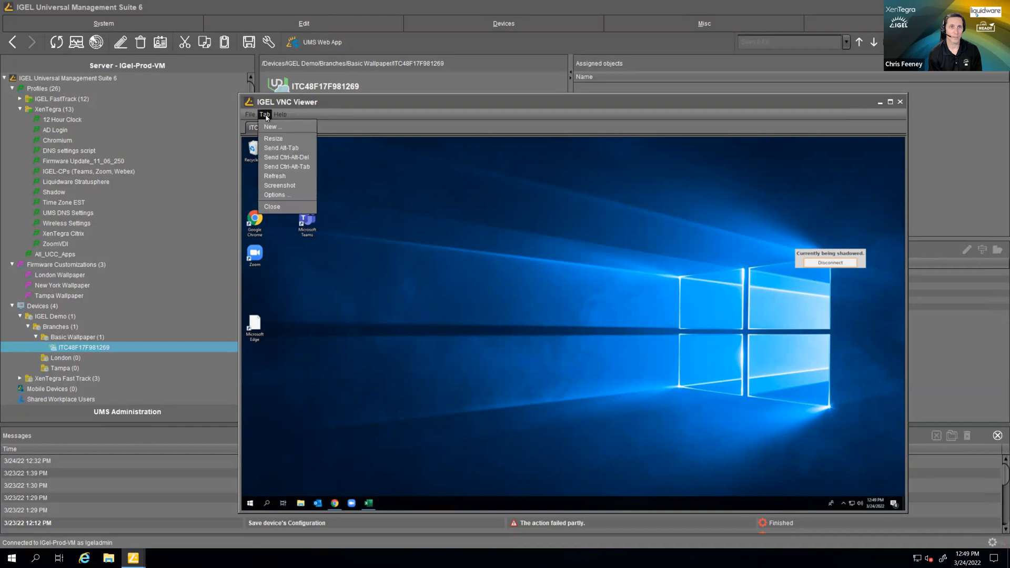
pyautogui.click(295, 167)
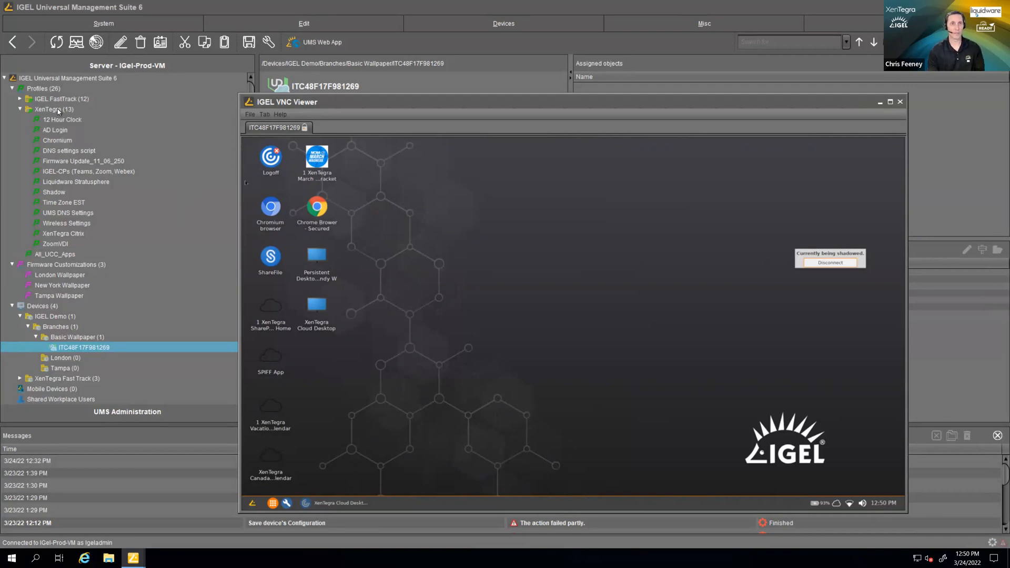
pyautogui.click(59, 111)
# Create a new profile named 'AVD' in the XenTegra folder
pyautogui.rightClick(59, 111)
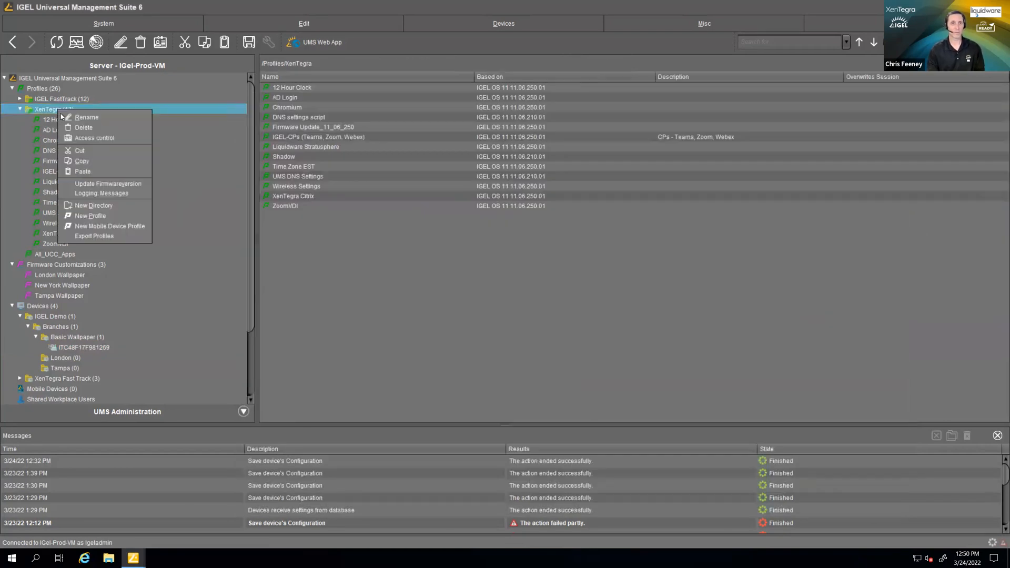
pyautogui.click(110, 217)
pyautogui.write('AVD')
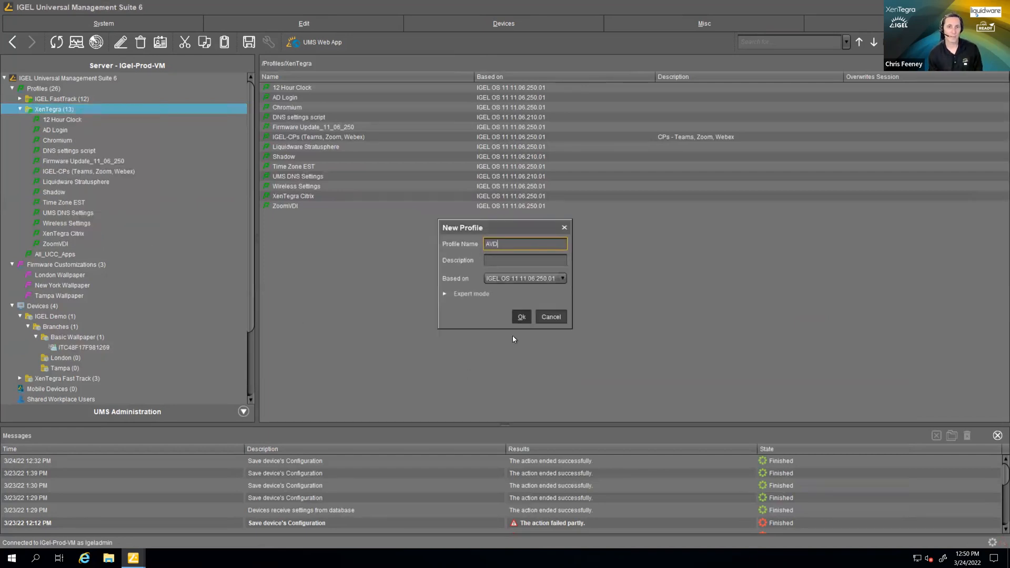
pyautogui.click(521, 317)
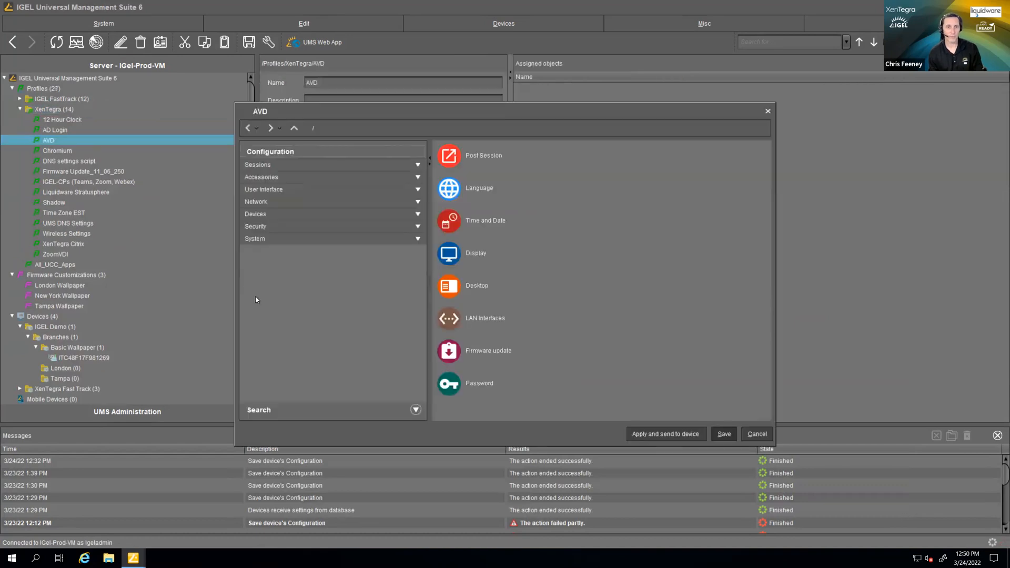
# Add a new session under Sessions > AVD > AVD Sessions
pyautogui.click(269, 167)
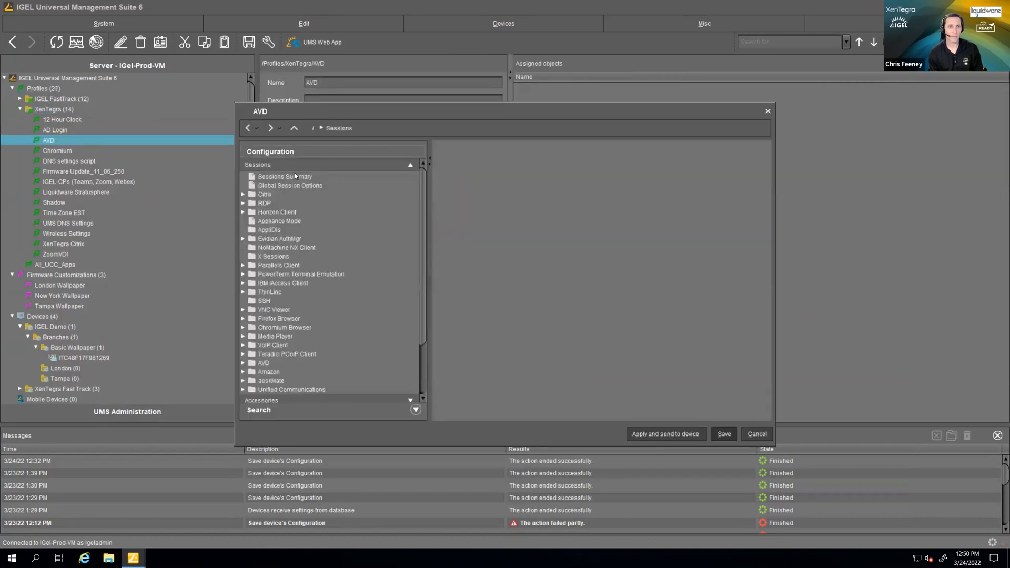
pyautogui.scroll(-2, 307, 293)
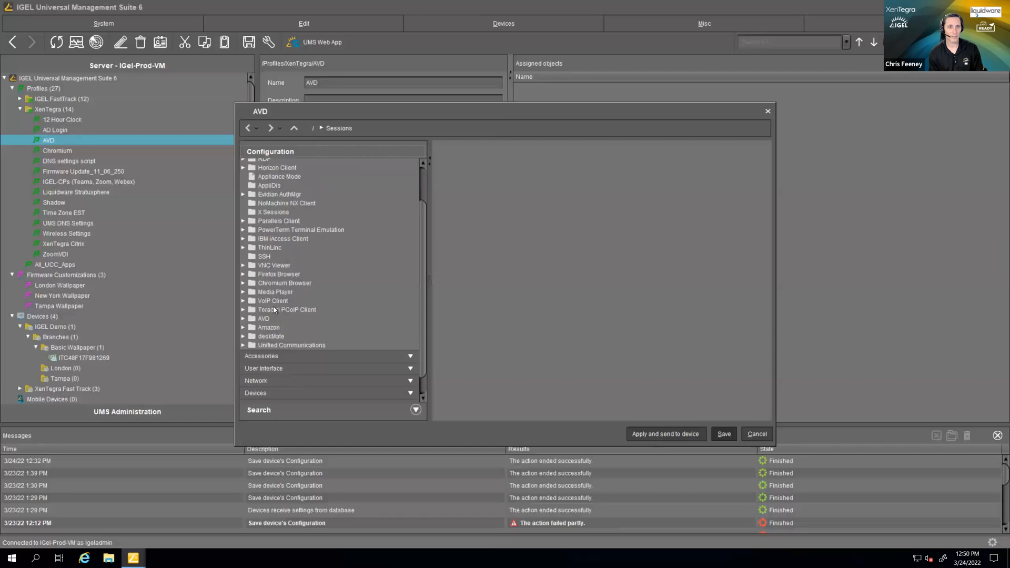
pyautogui.click(244, 319)
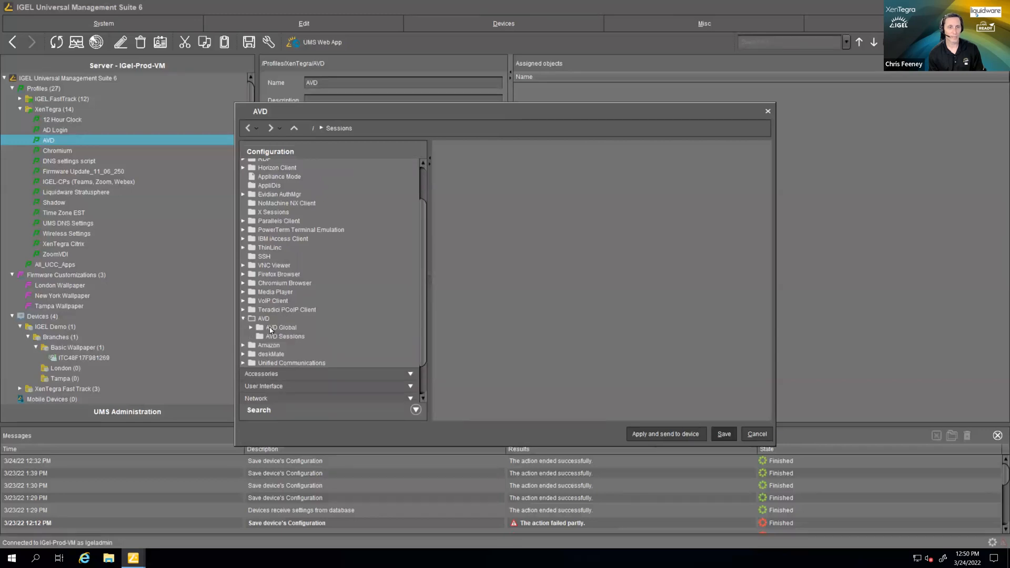
pyautogui.click(279, 336)
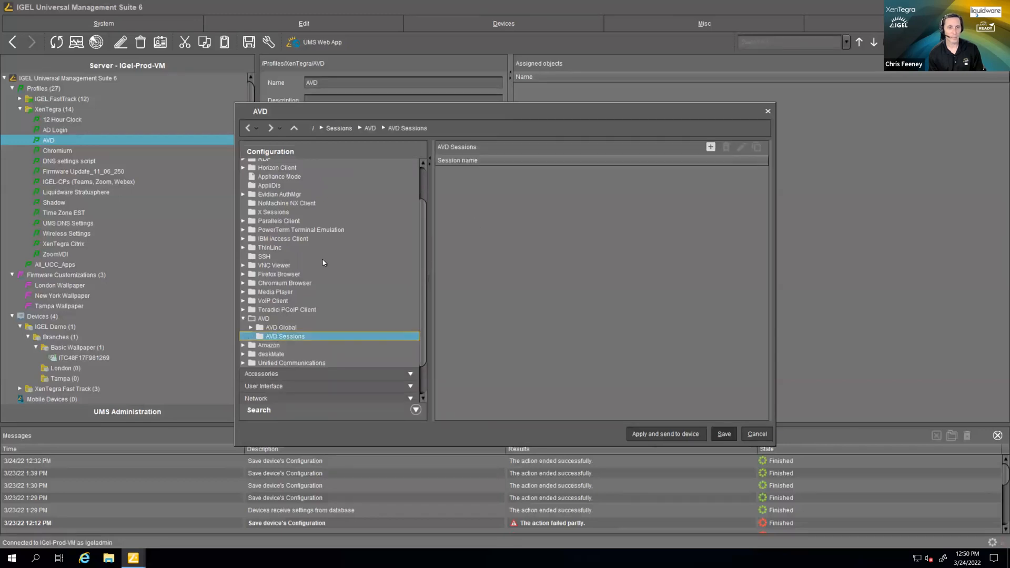
pyautogui.click(710, 147)
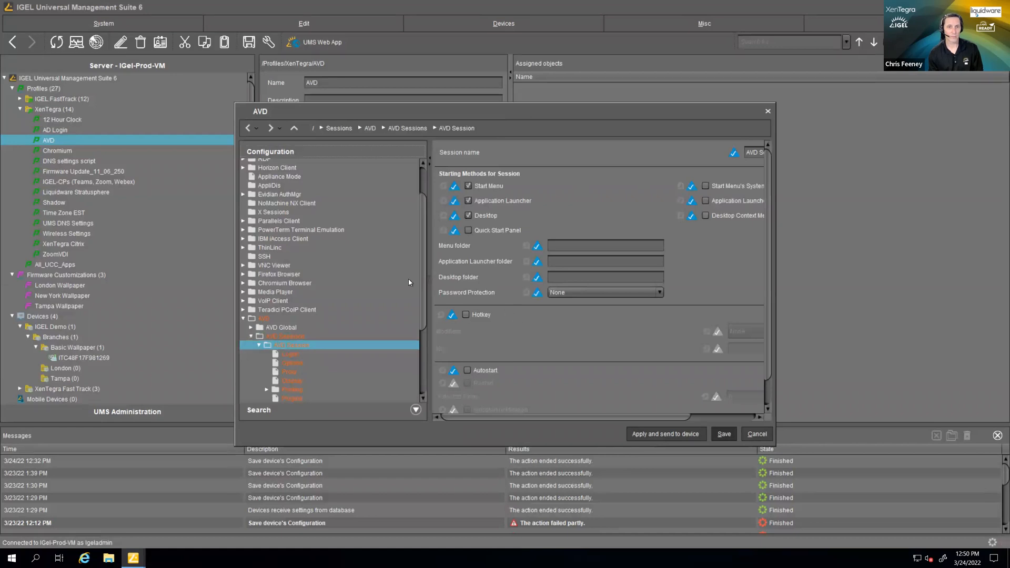
# Review the session's logon, options, printing, proxy and display pages, then save the profile
pyautogui.click(289, 354)
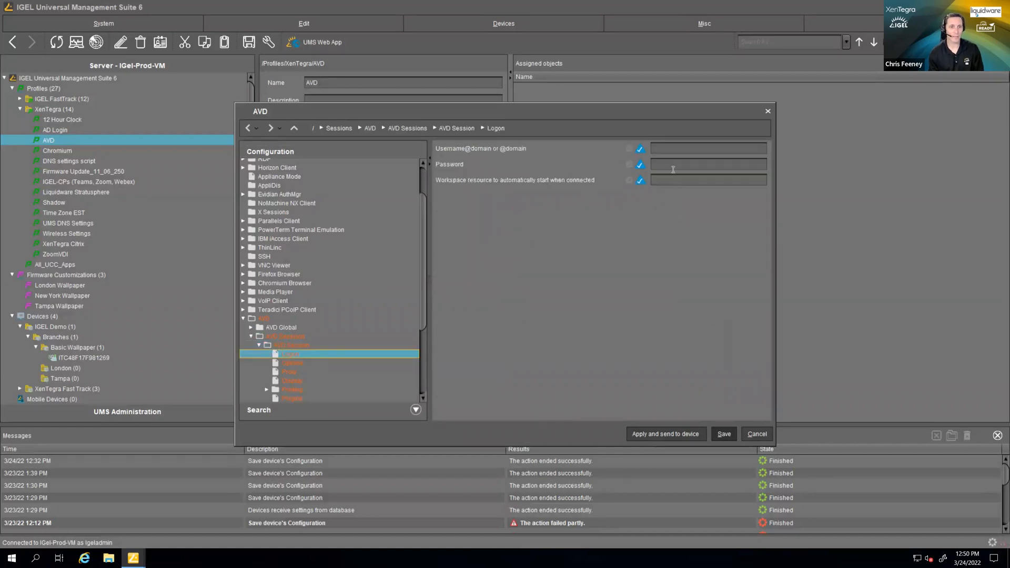
pyautogui.click(286, 364)
pyautogui.scroll(-3, 337, 306)
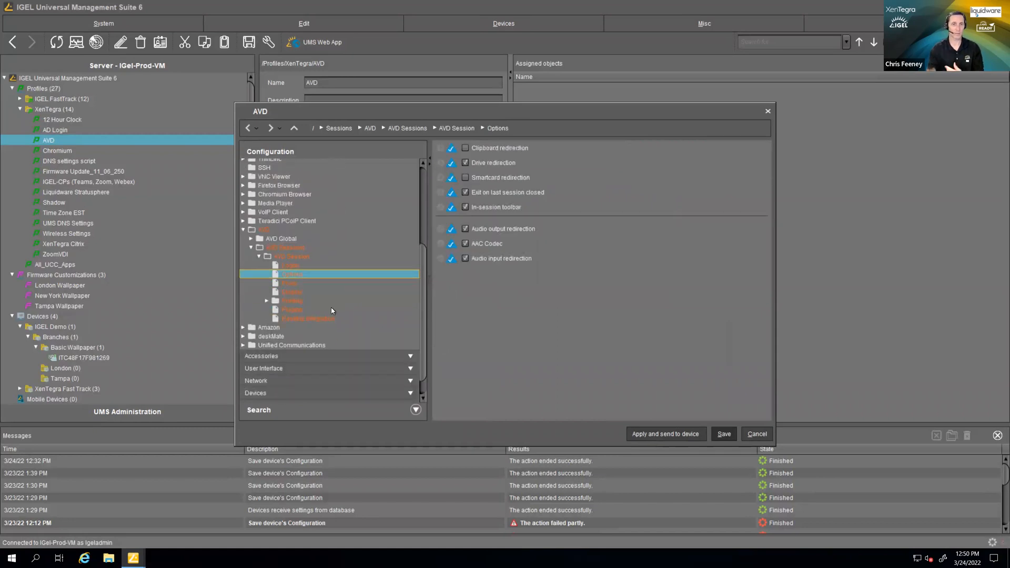
pyautogui.click(266, 300)
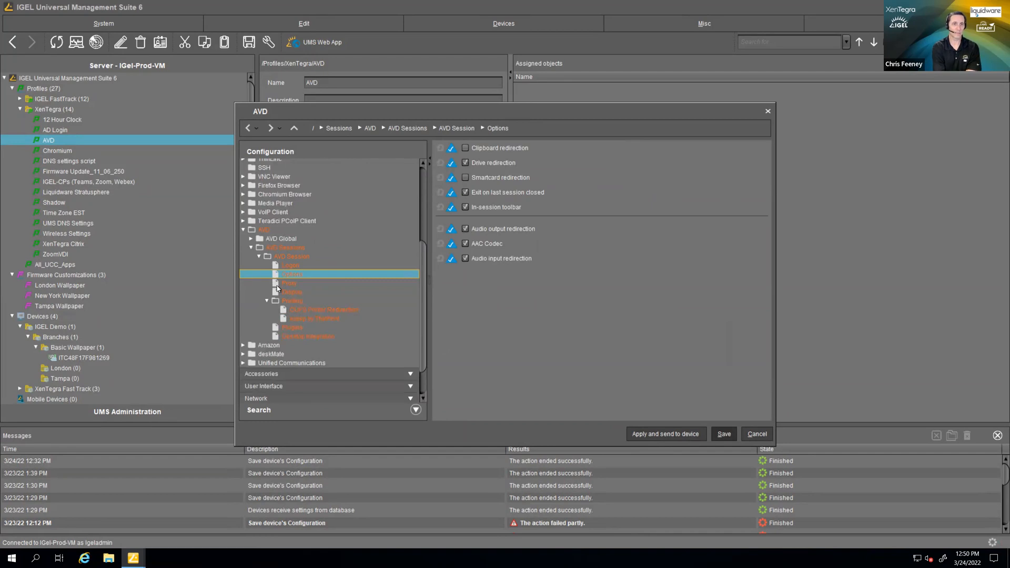
pyautogui.click(282, 284)
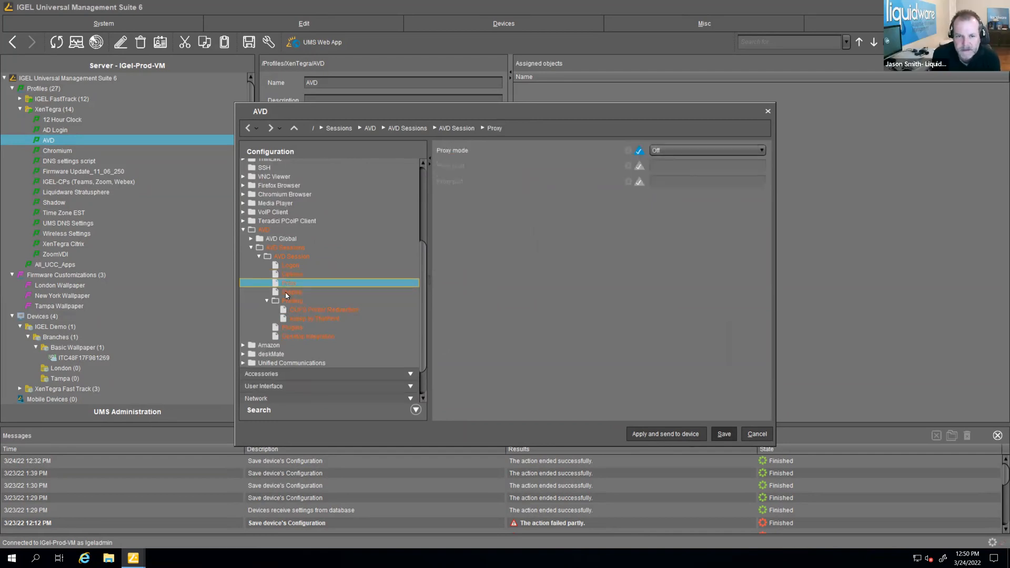
pyautogui.click(286, 294)
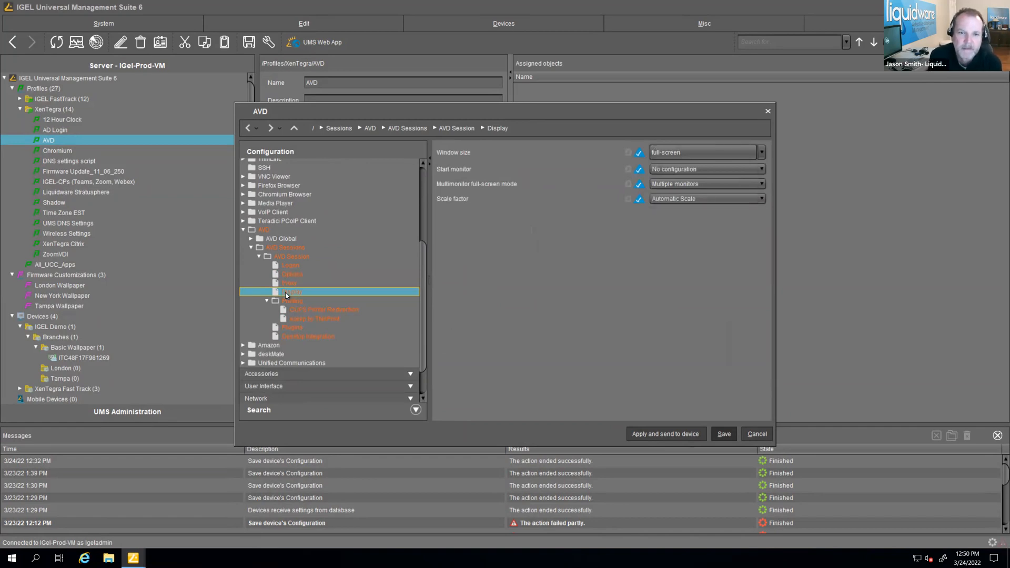
pyautogui.click(724, 434)
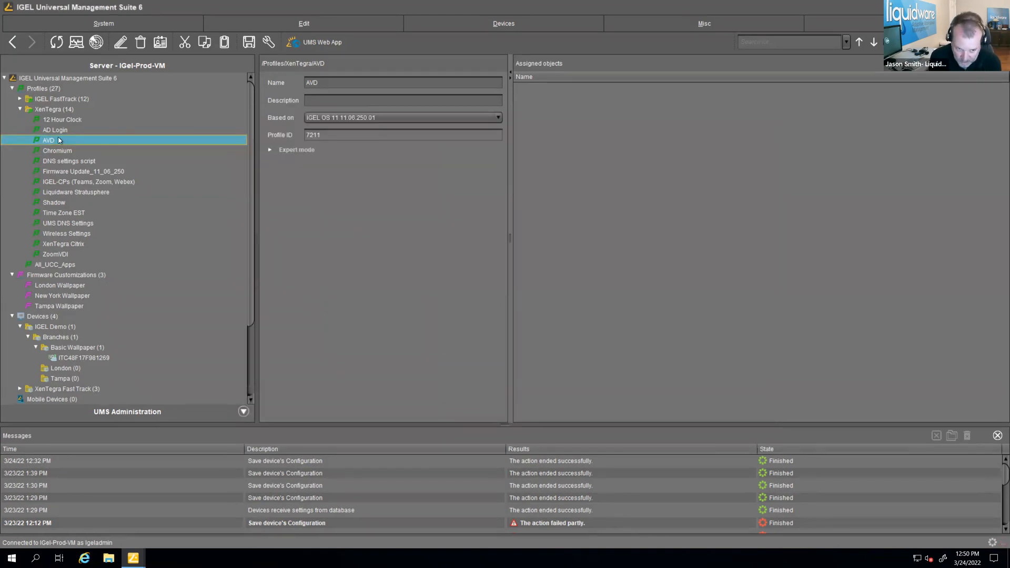
# Assign the AVD profile to the Basic Wallpaper folder, applying it now
pyautogui.moveTo(59, 140); pyautogui.dragTo(74, 349)
pyautogui.click(421, 266)
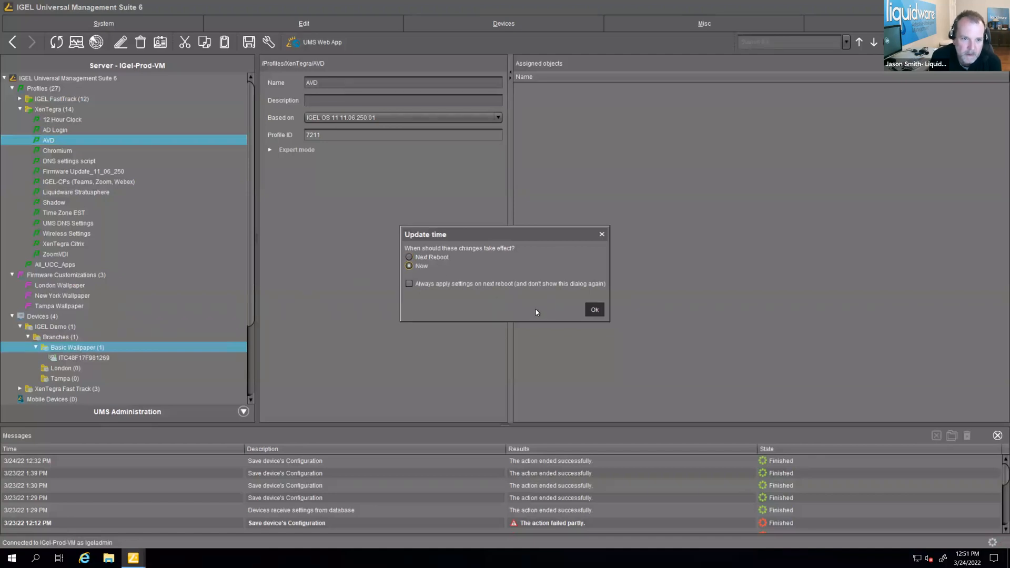
pyautogui.click(593, 310)
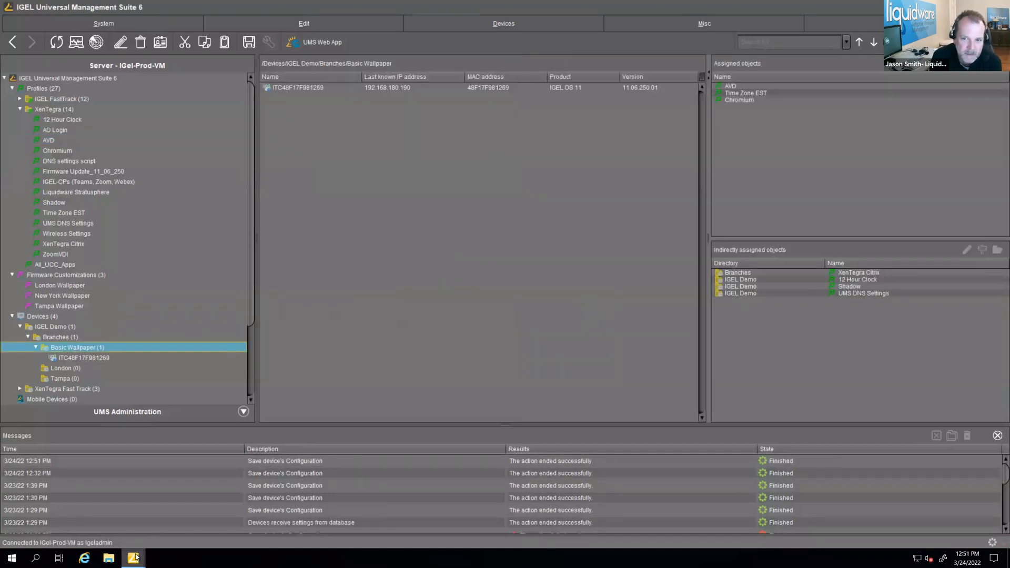
# Accept the new configuration on the shadowed thin client and launch its AVD Session
pyautogui.moveTo(138, 557)
pyautogui.click(176, 511)
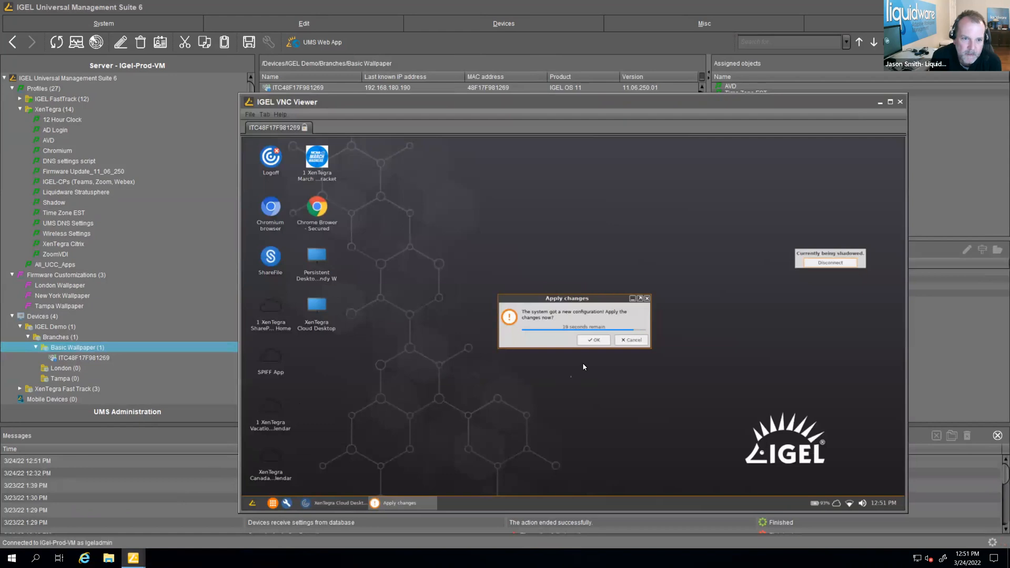
pyautogui.click(593, 341)
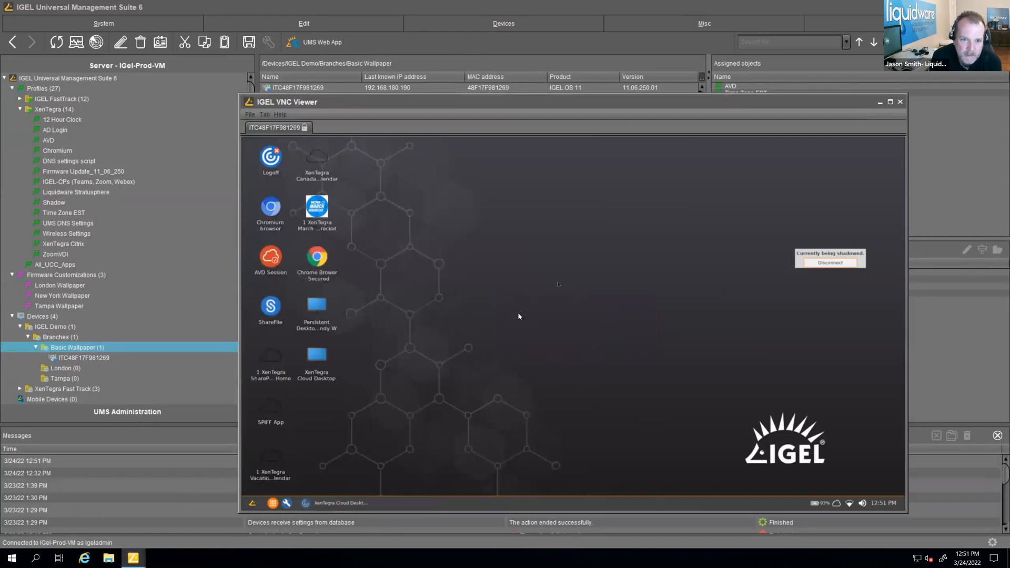
pyautogui.doubleClick(271, 258)
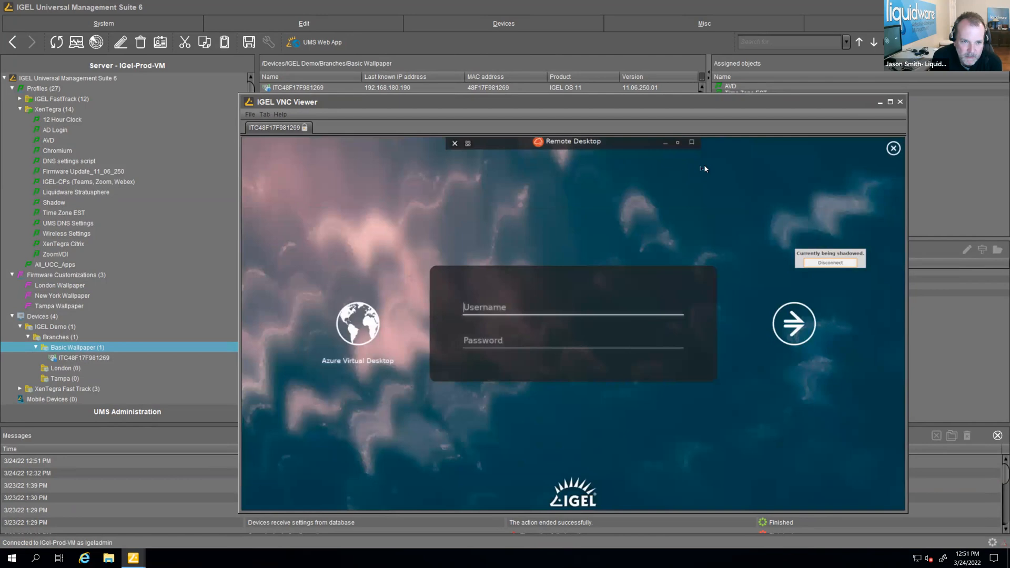
# Close the Azure Virtual Desktop login screen and log off the Citrix session
pyautogui.click(894, 149)
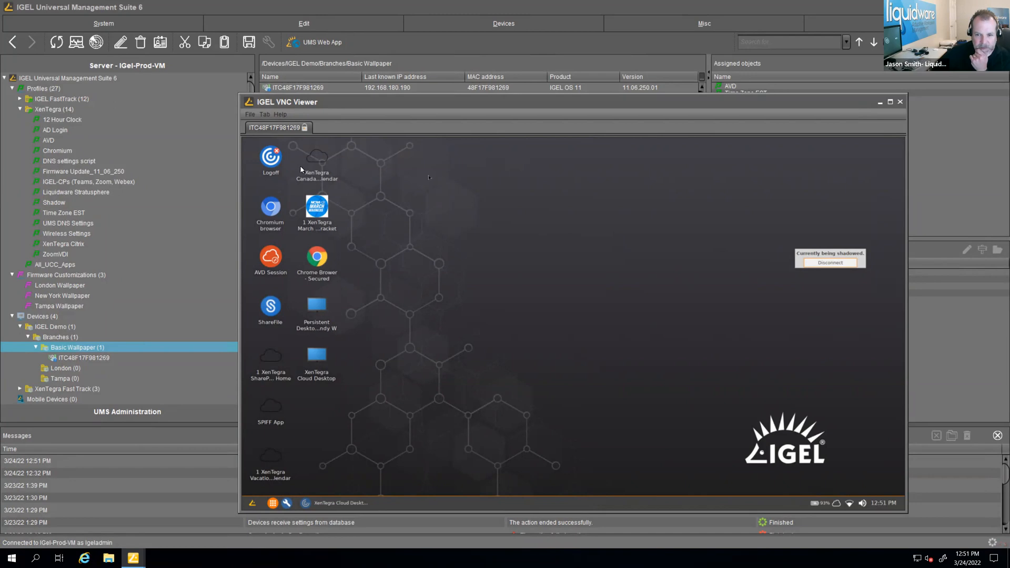
pyautogui.doubleClick(270, 160)
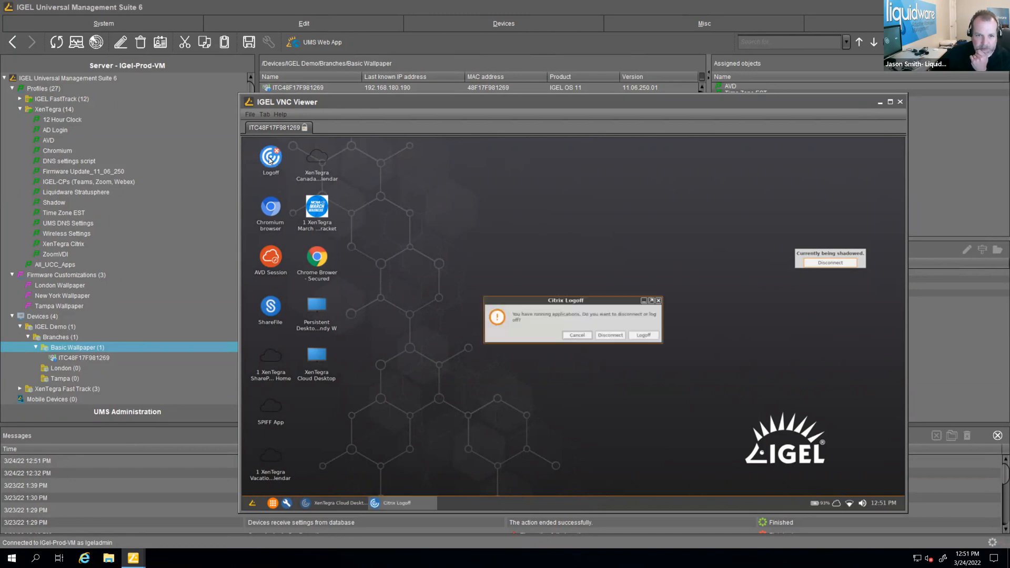
pyautogui.click(648, 338)
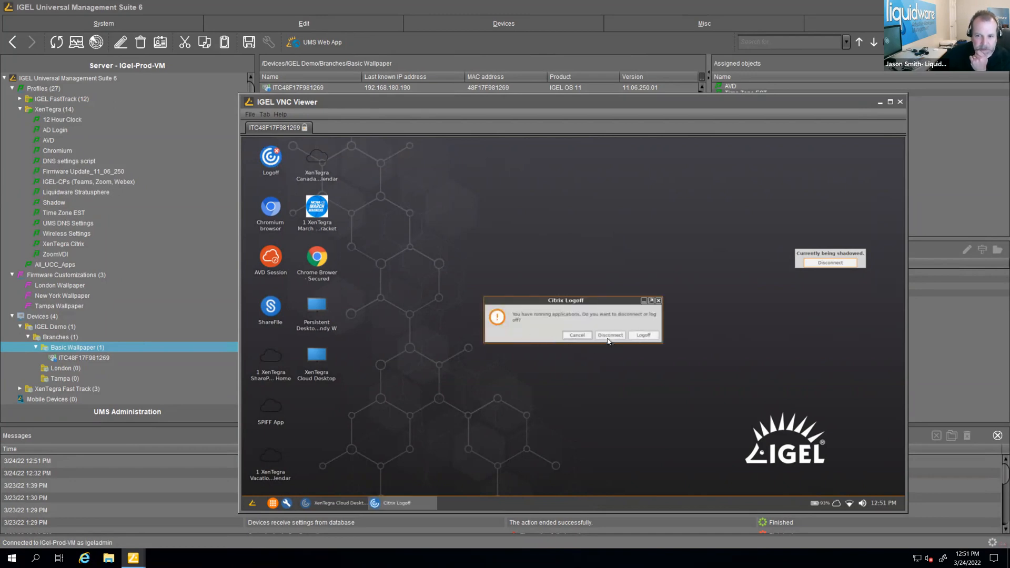